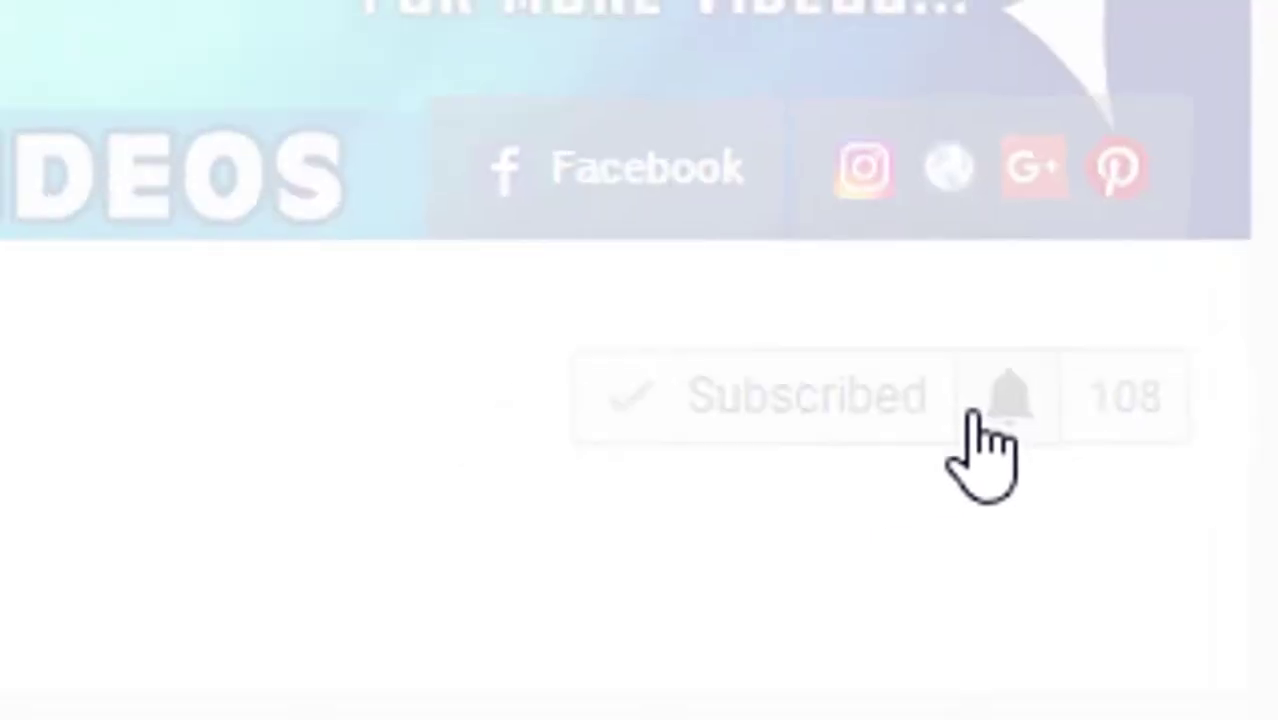
Turn on all notifications for the subscribed YouTube channel and save the preference
{"action": "left_click", "coordinate": [975, 412]}
{"action": "left_click", "coordinate": [248, 282]}
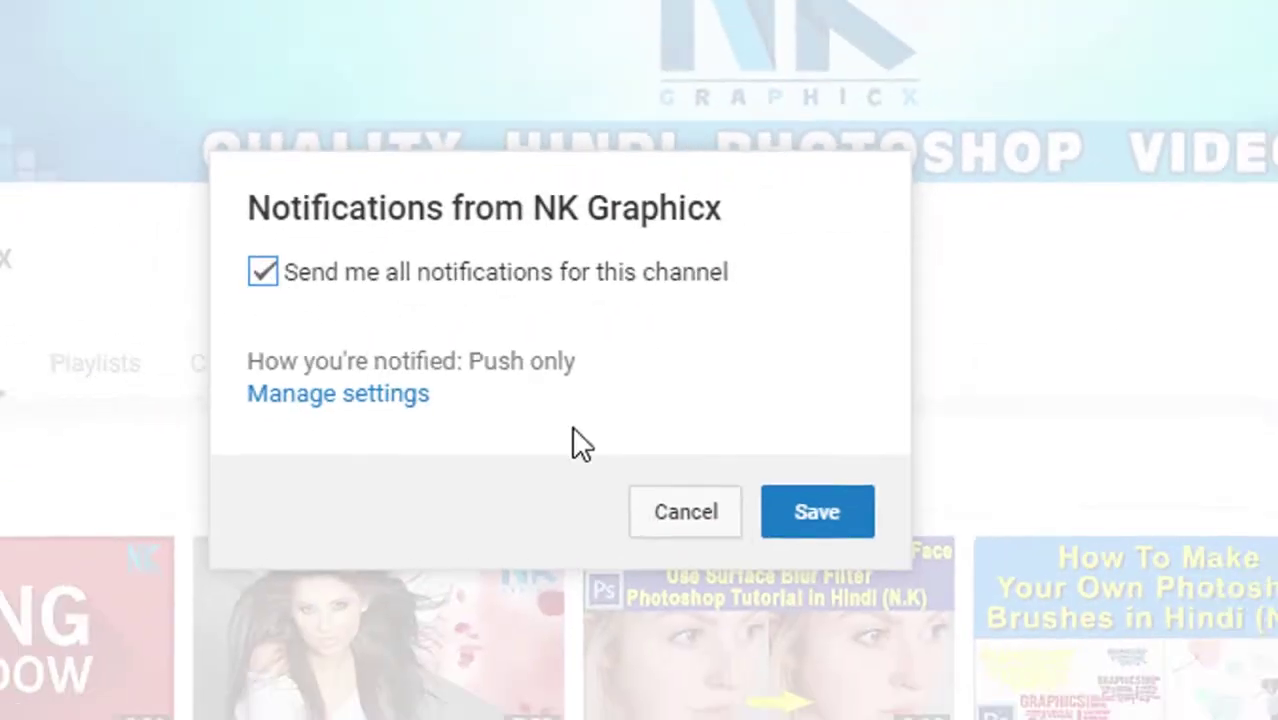
{"action": "left_click", "coordinate": [816, 509]}
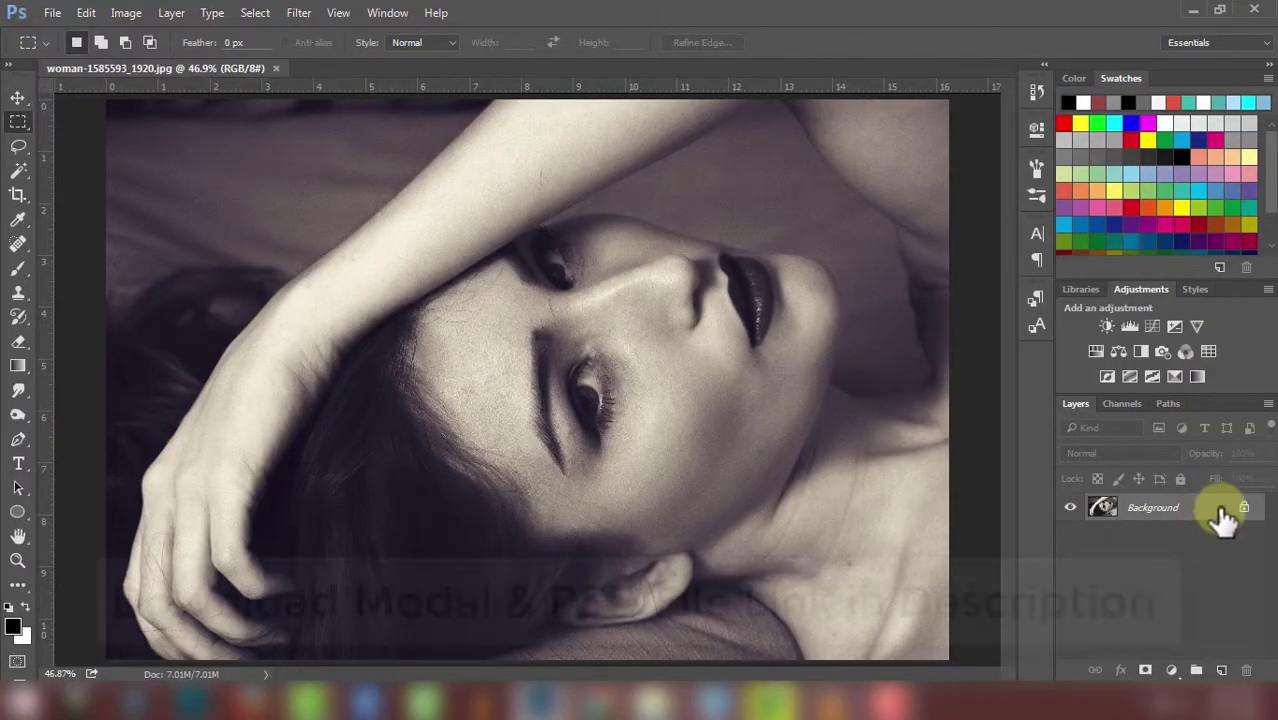
Unlock the Background into Layer 0, duplicate it, and limit Layer 0 copy's blending to the R channel
{"action": "left_click", "coordinate": [1244, 507]}
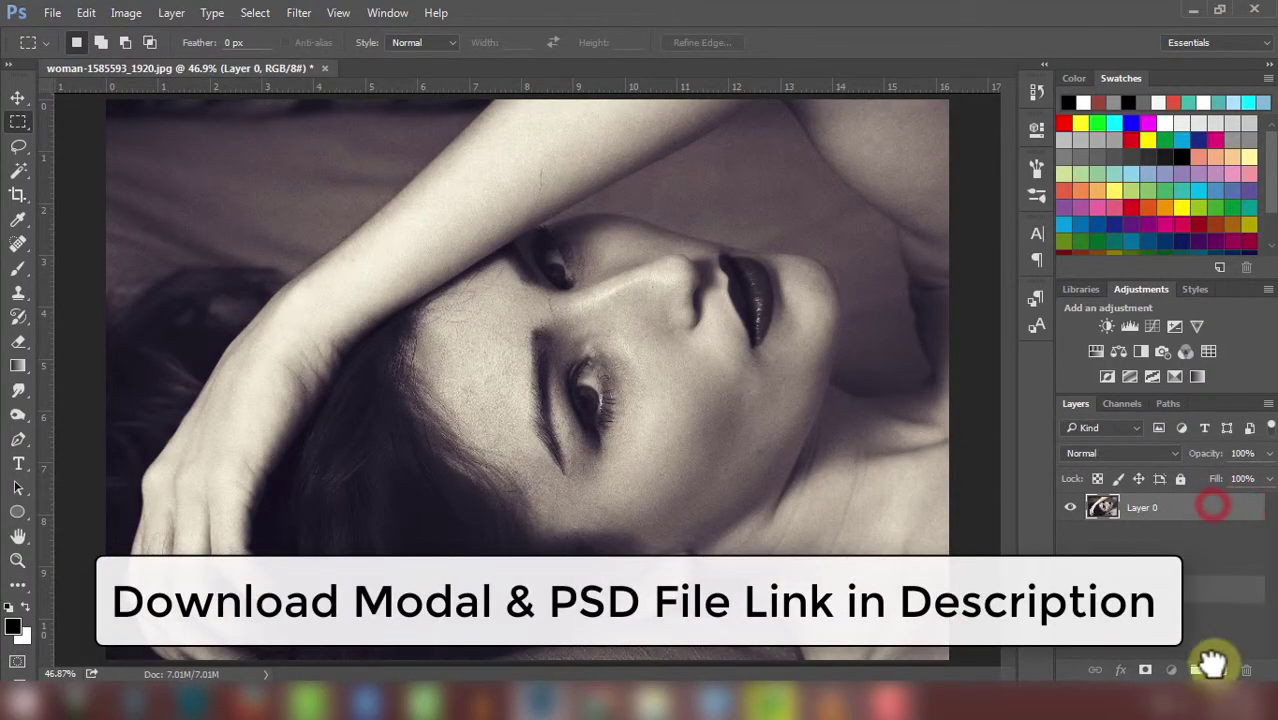
{"action": "left_click_drag", "start_coordinate": [1213, 530], "coordinate": [1221, 670]}
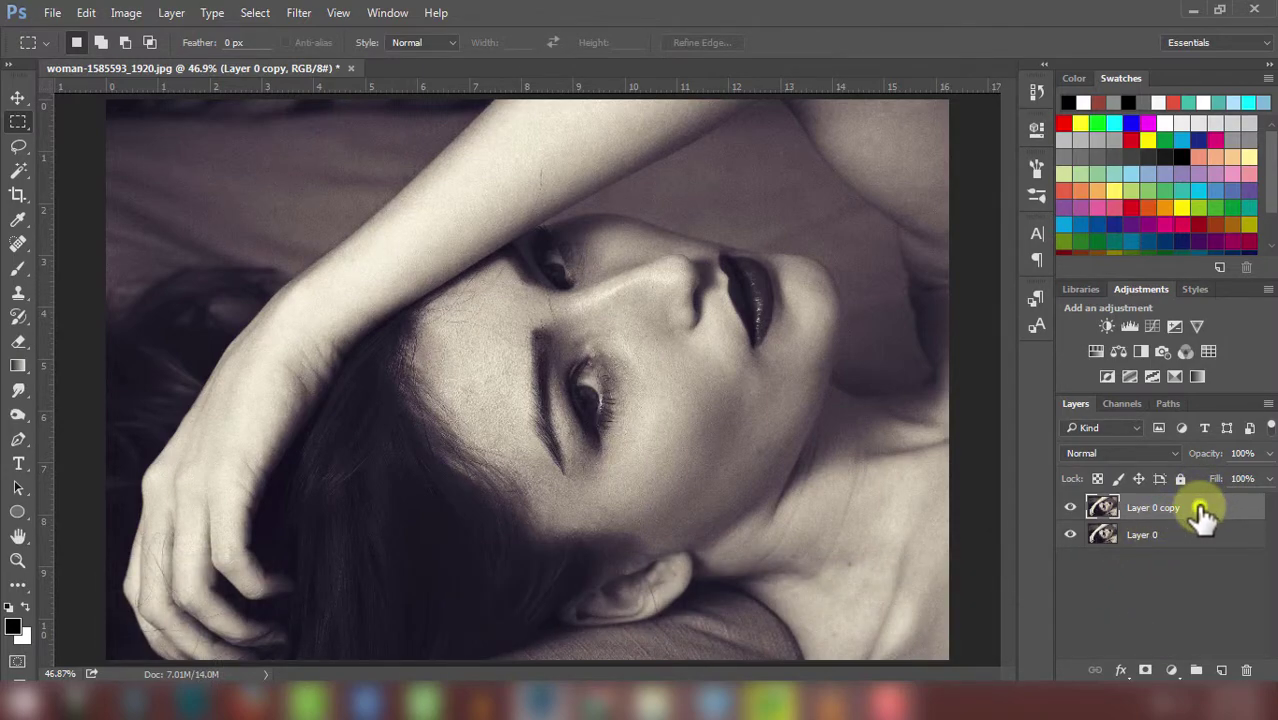
{"action": "right_click", "coordinate": [1201, 512]}
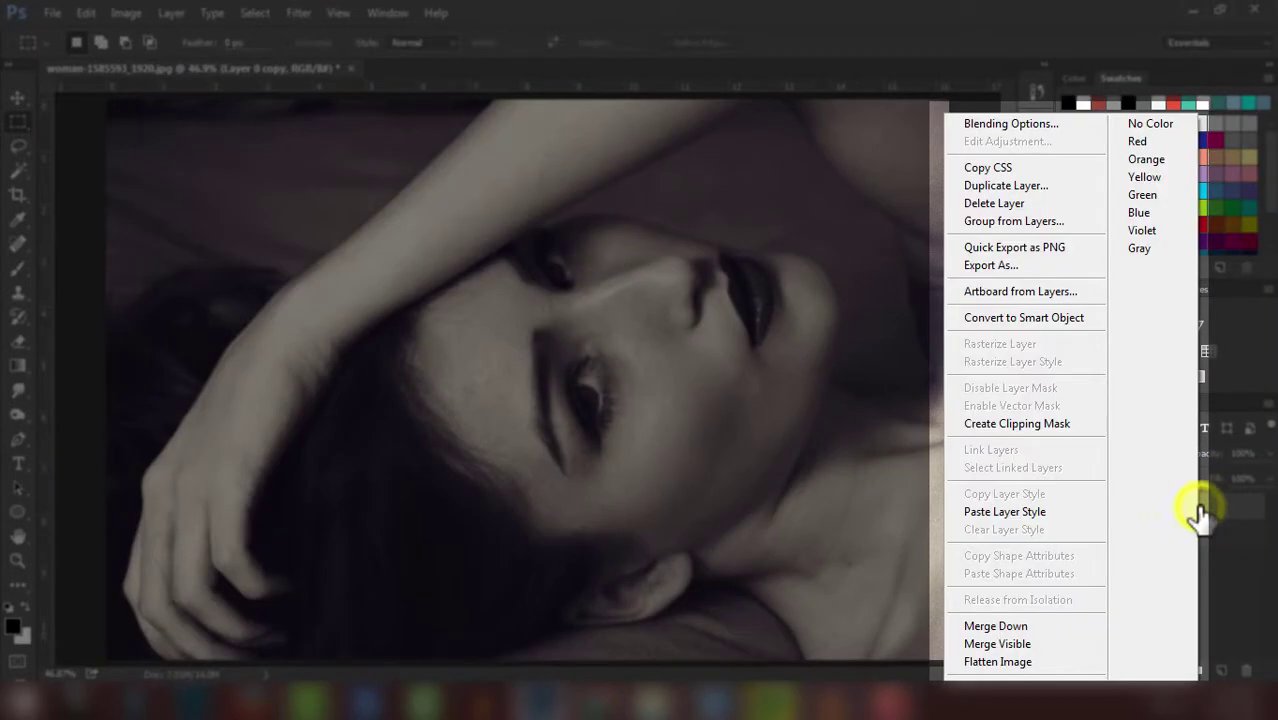
{"action": "left_click", "coordinate": [965, 125]}
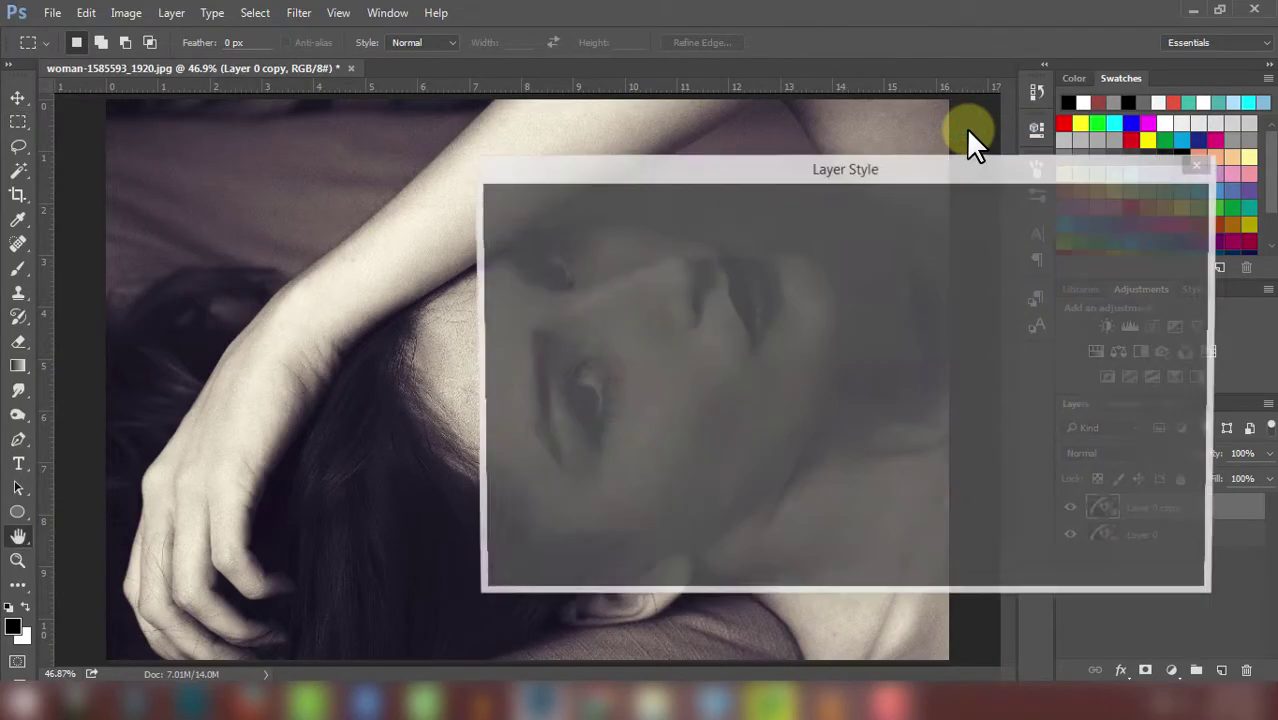
{"action": "mouse_move", "coordinate": [948, 166]}
{"action": "left_mouse_down"}
{"action": "mouse_move", "coordinate": [706, 137]}
{"action": "mouse_move", "coordinate": [702, 124]}
{"action": "left_mouse_up"}
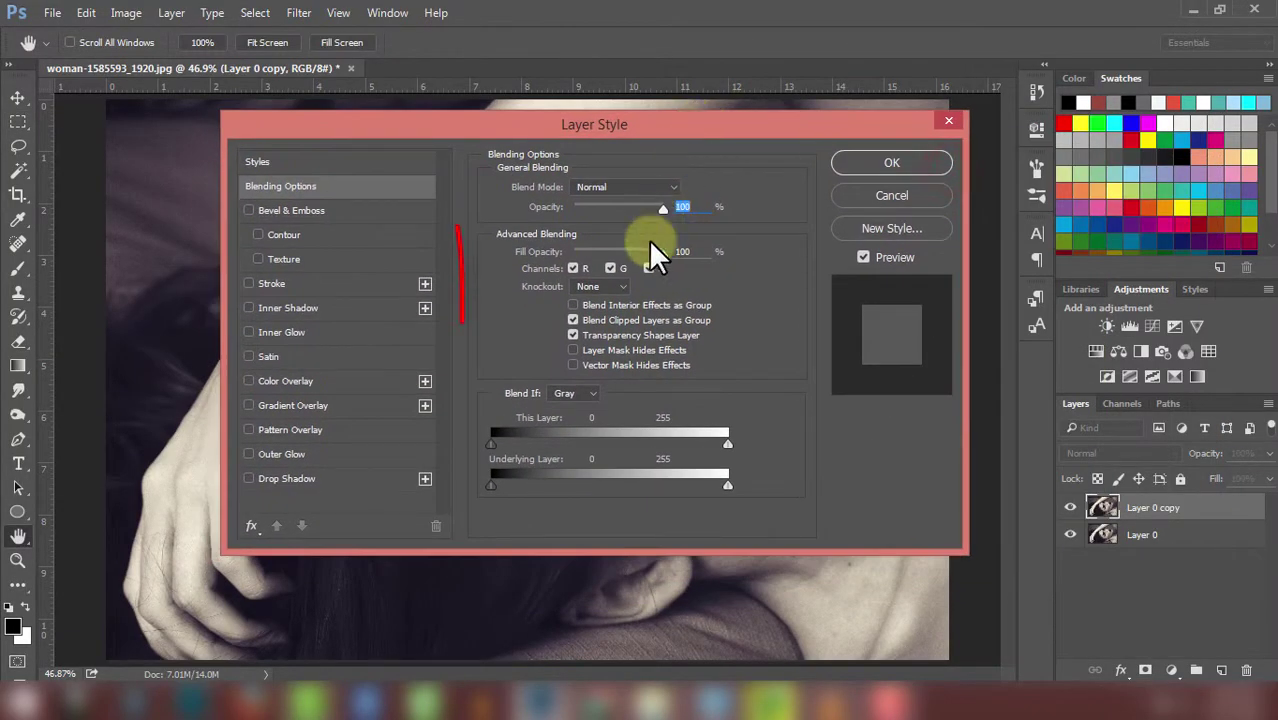
{"action": "left_click", "coordinate": [610, 268]}
{"action": "left_click", "coordinate": [649, 268]}
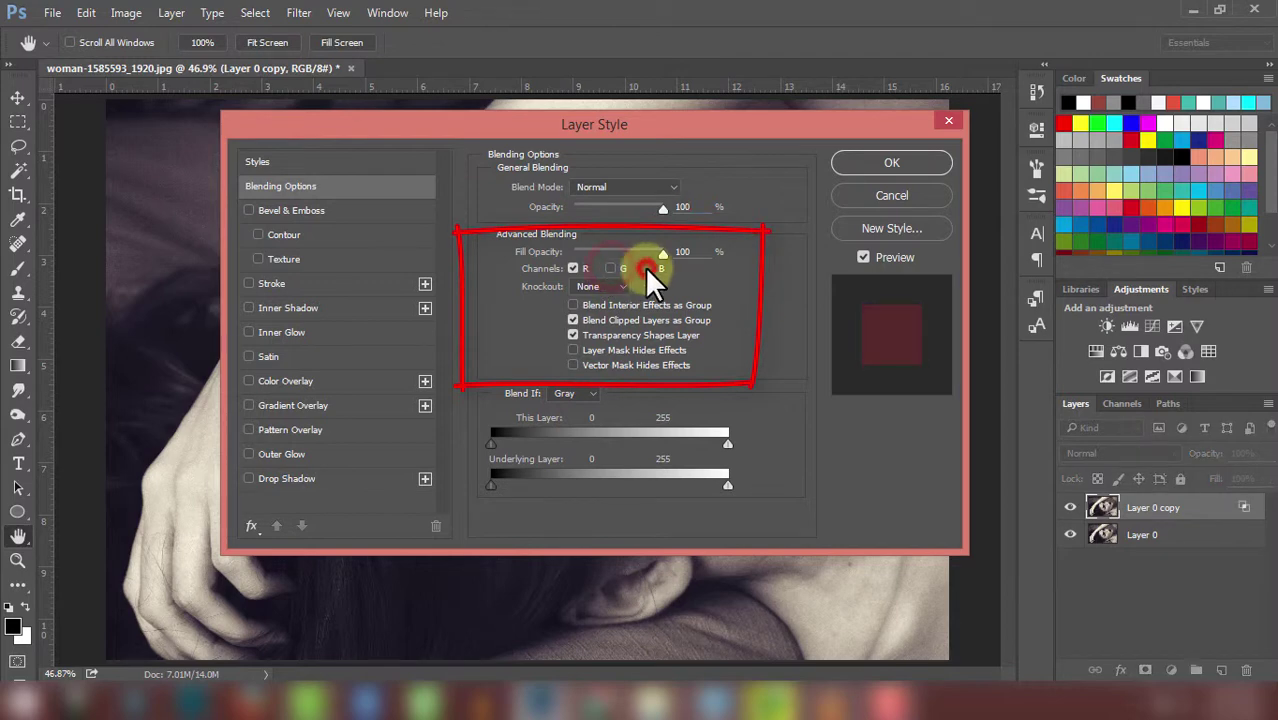
{"action": "left_click", "coordinate": [846, 163]}
{"action": "key", "text": "m"}
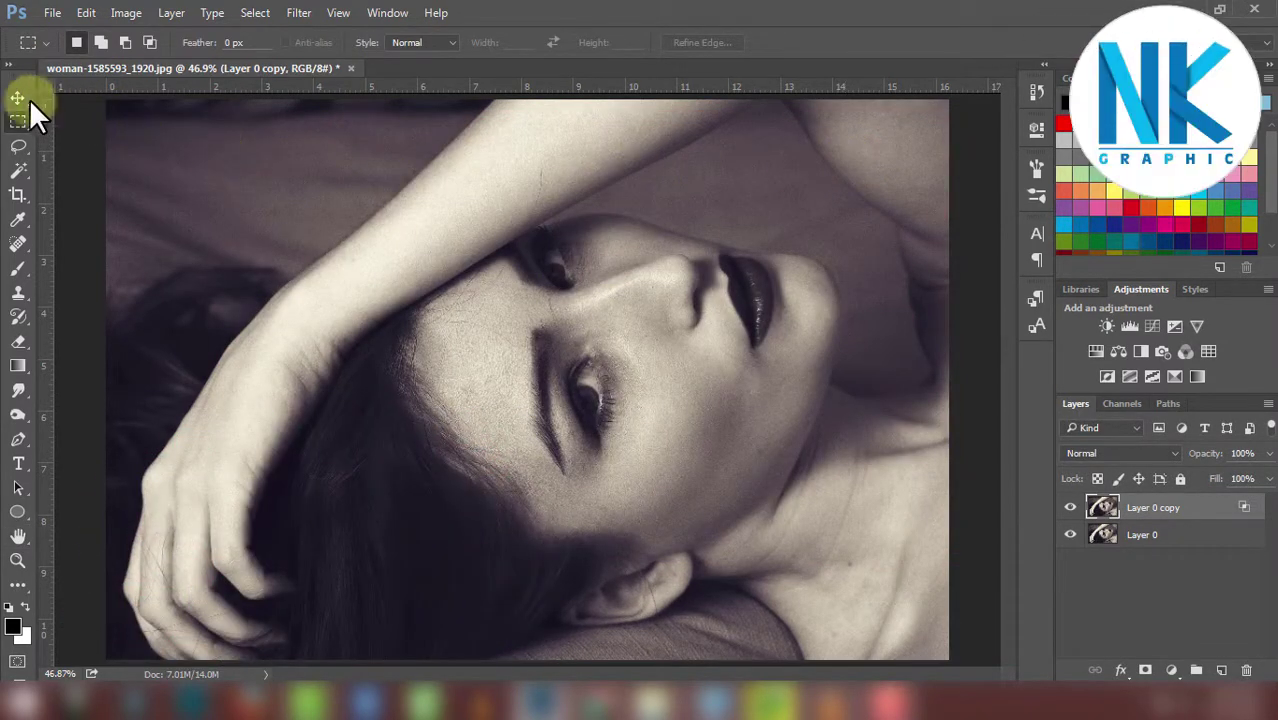
Shift Layer 0 copy left with the Move tool to create red/cyan colour fringes
{"action": "left_click", "coordinate": [29, 99]}
{"action": "left_click", "coordinate": [85, 97]}
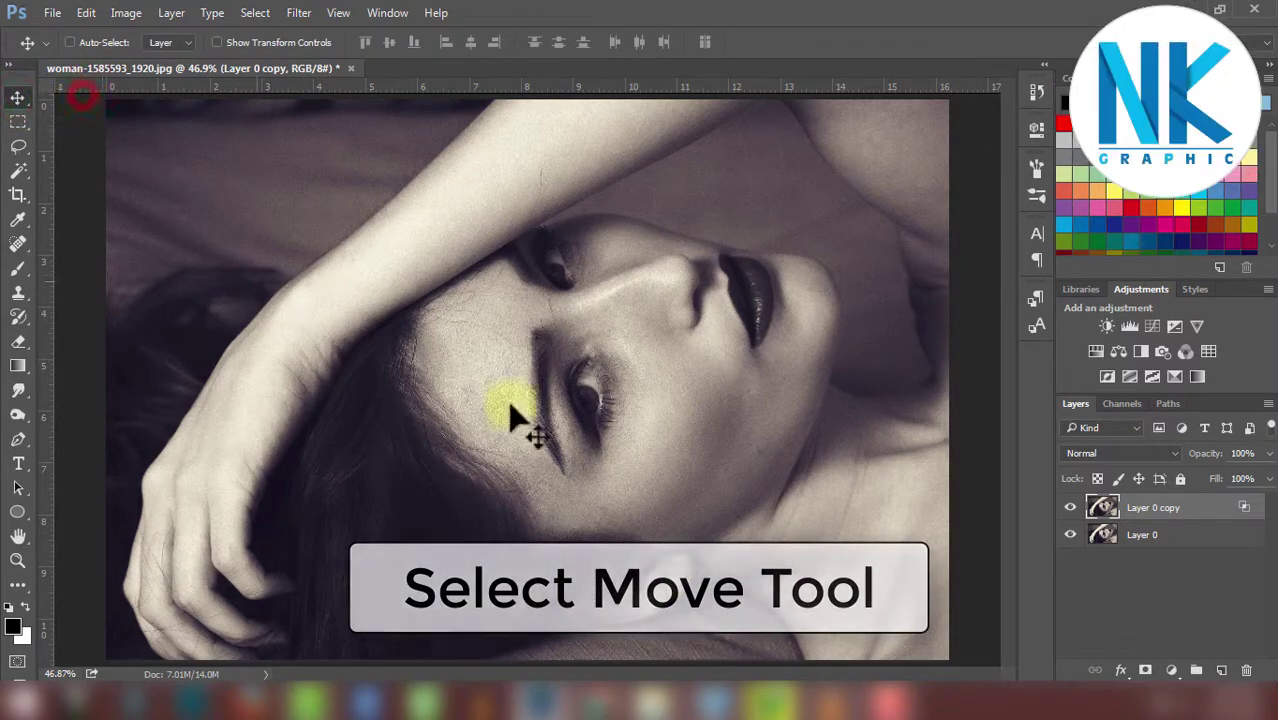
{"action": "left_click", "coordinate": [1125, 508]}
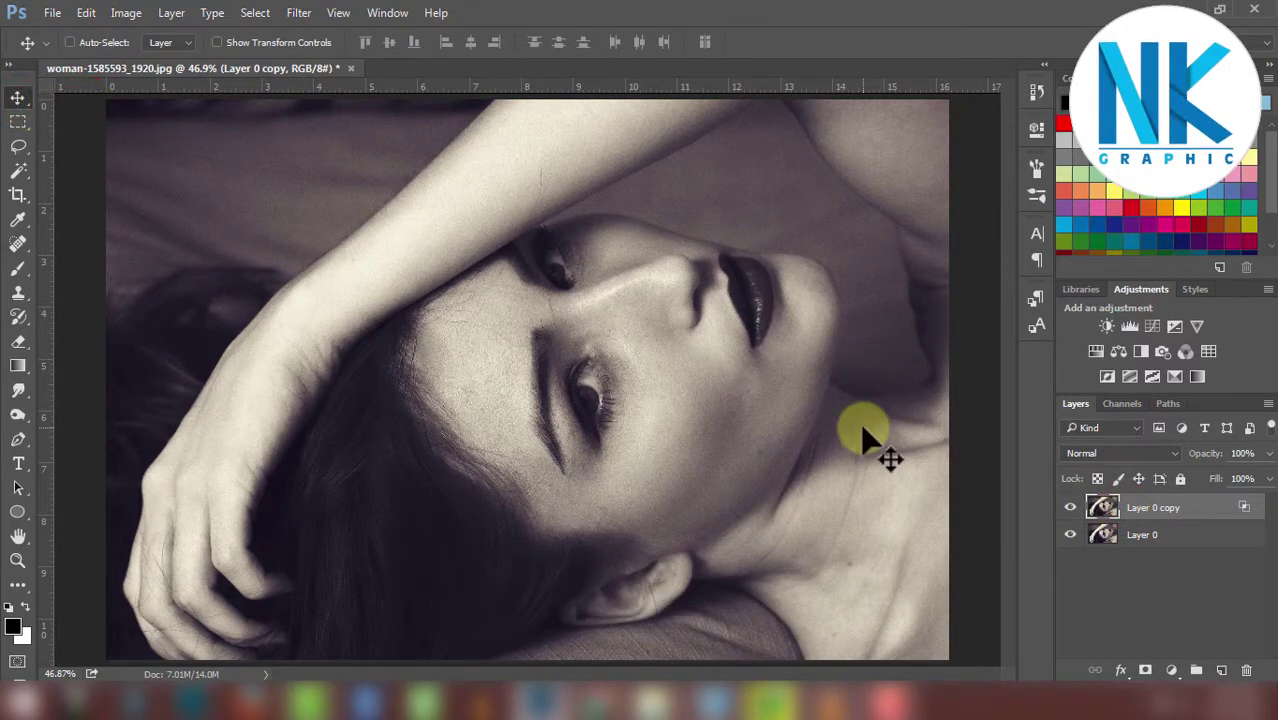
{"action": "key", "text": "ctrl+shift+Left"}
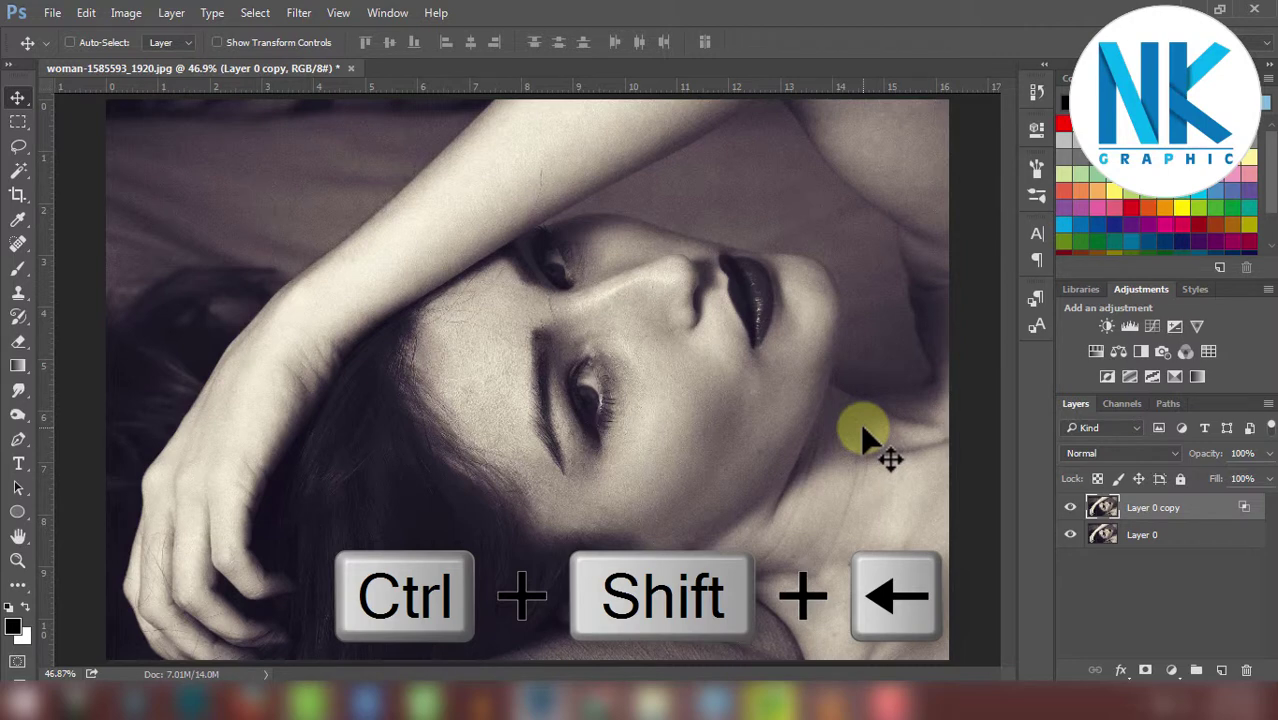
{"action": "key", "text": "ctrl+shift+Left"}
{"action": "key", "text": "ctrl+shift+Left"}
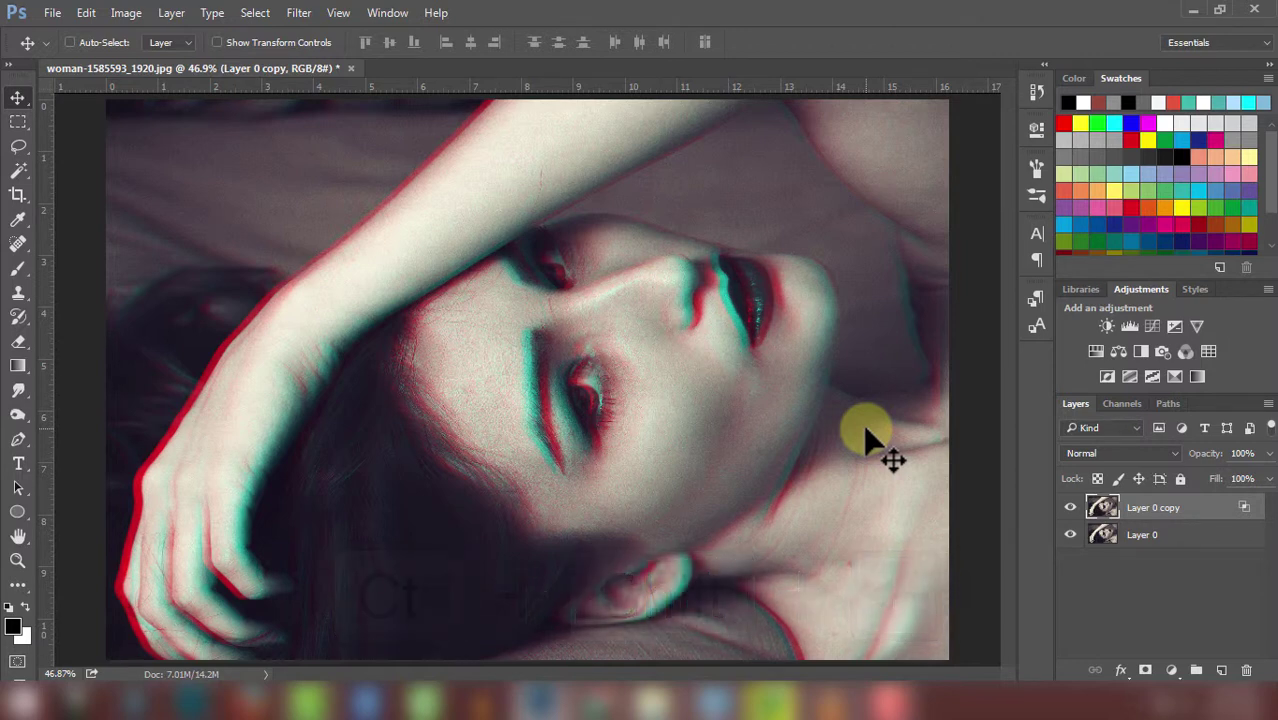
Duplicate Layer 0 and merge the duplicate with Layer 0 copy using Ctrl+E
{"action": "left_click", "coordinate": [1182, 548]}
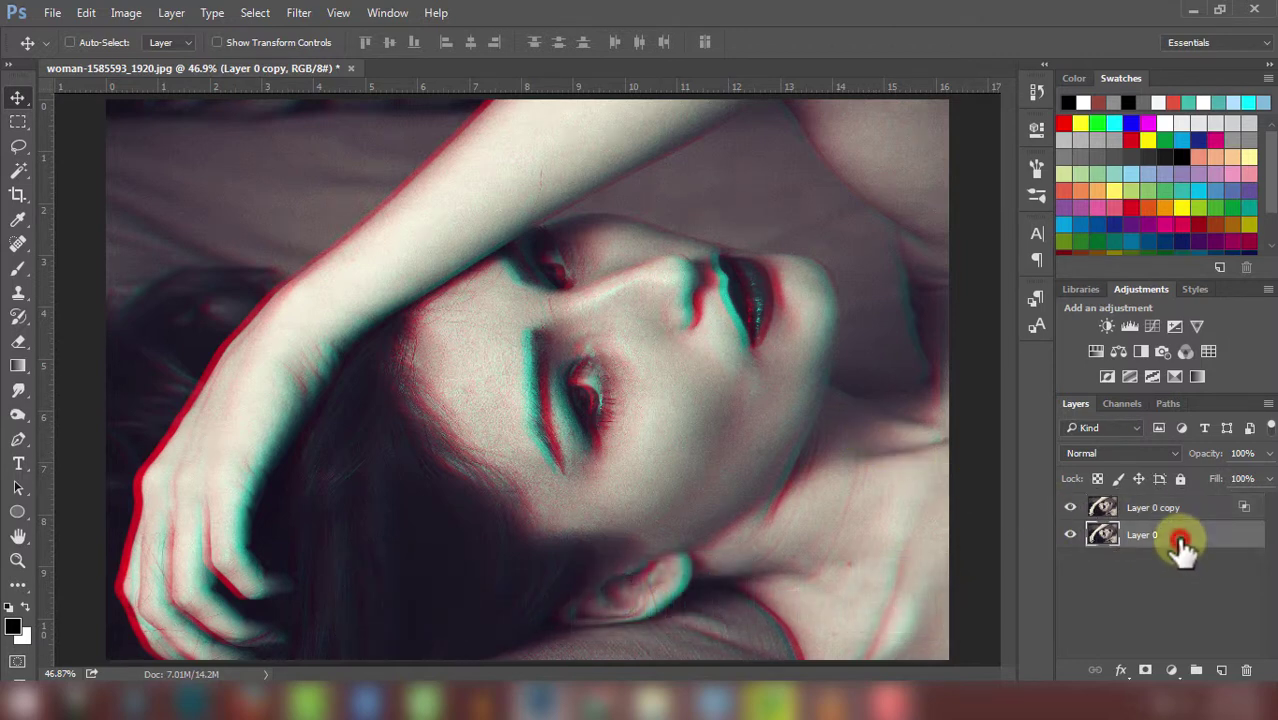
{"action": "left_click_drag", "start_coordinate": [1178, 536], "coordinate": [1220, 668]}
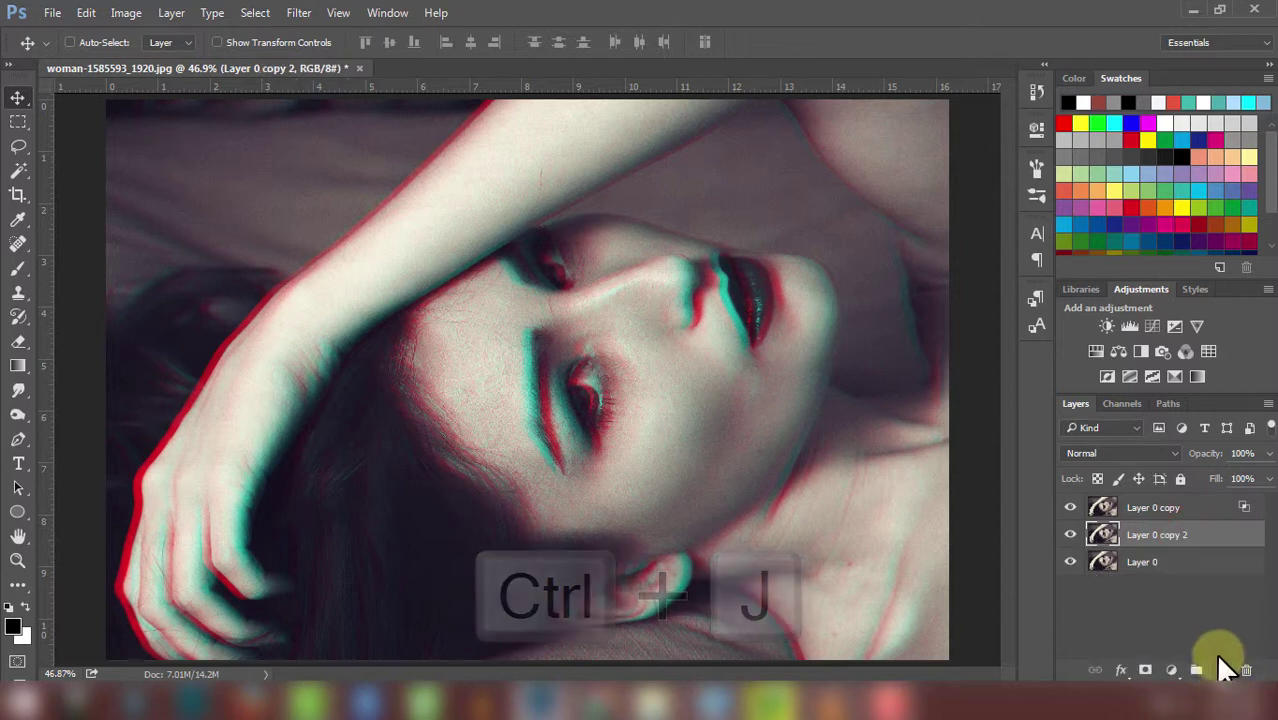
{"action": "left_click", "coordinate": [1160, 510], "text": "shift"}
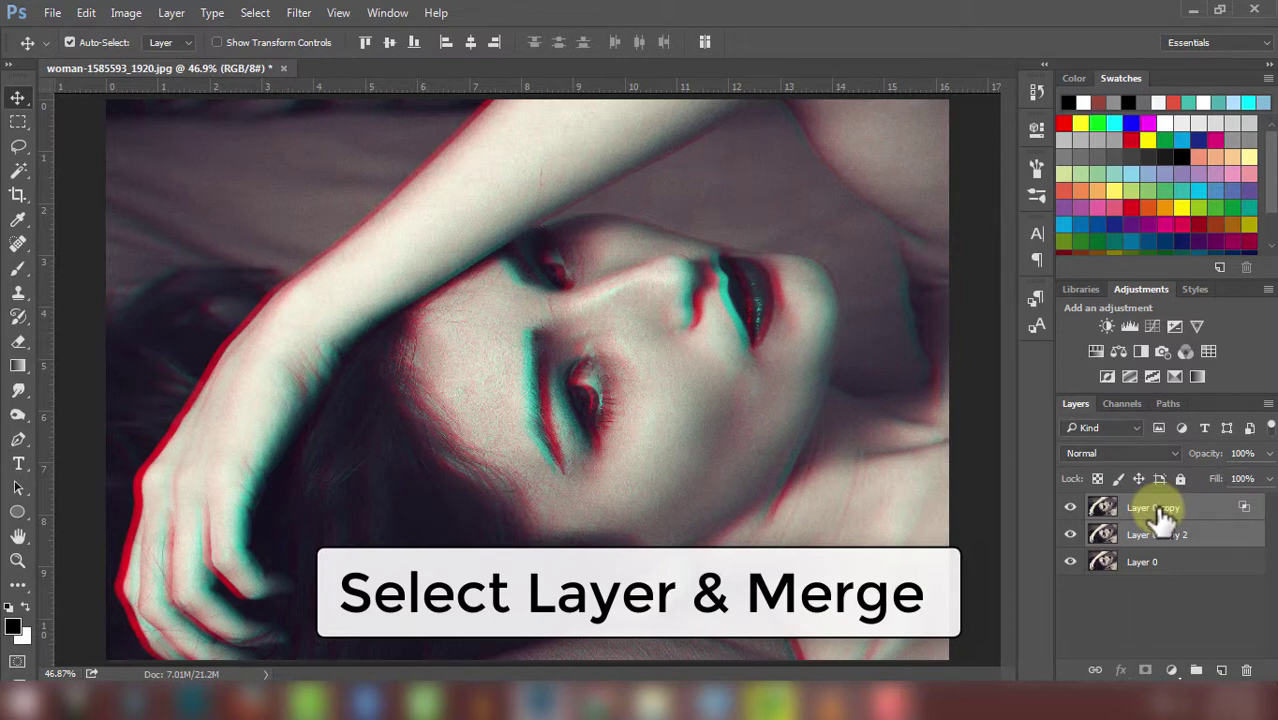
{"action": "key", "text": "ctrl+e"}
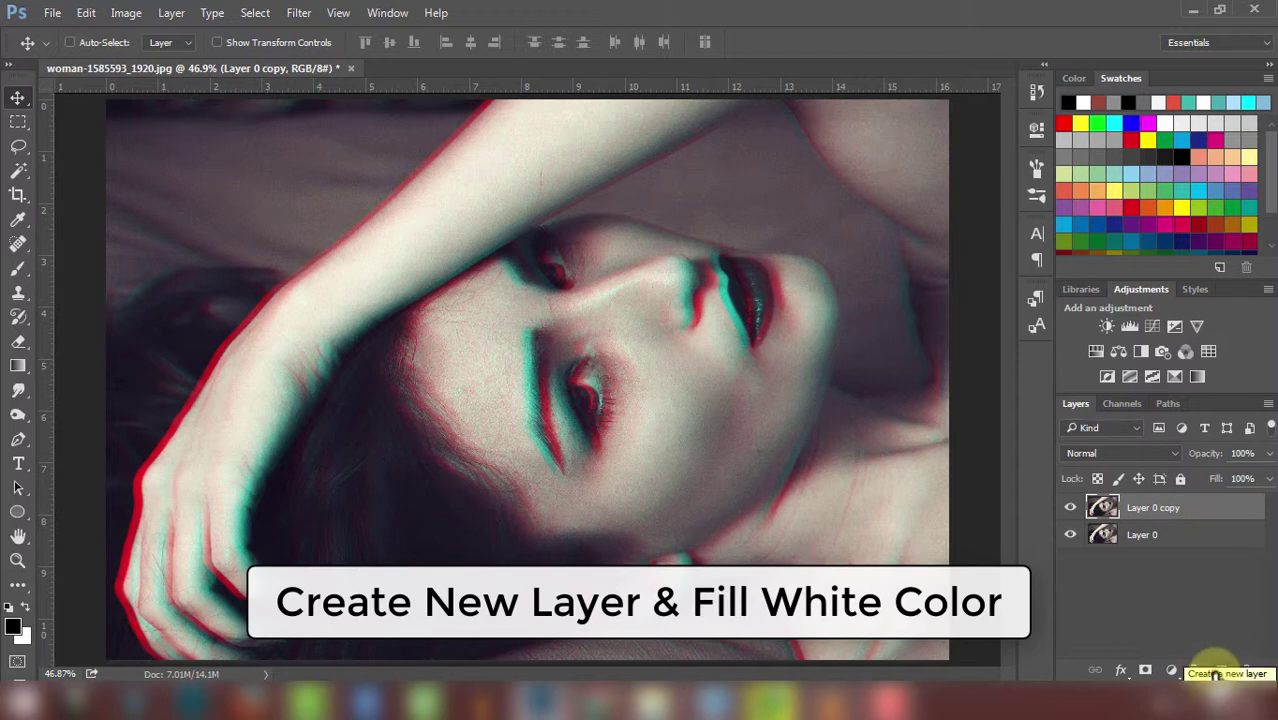
Add Layer 1 on top, fill it with White, and reset the default black/white colours
{"action": "left_click", "coordinate": [1216, 672]}
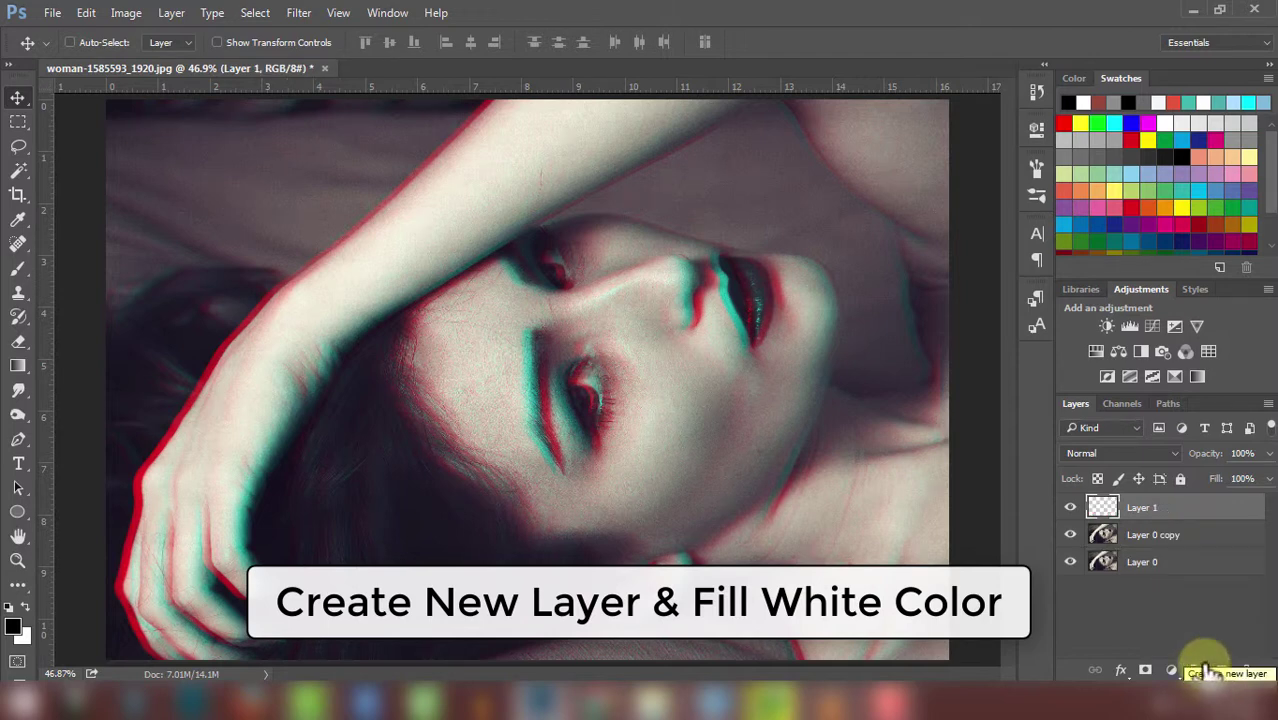
{"action": "left_click", "coordinate": [86, 13]}
{"action": "left_click", "coordinate": [125, 262]}
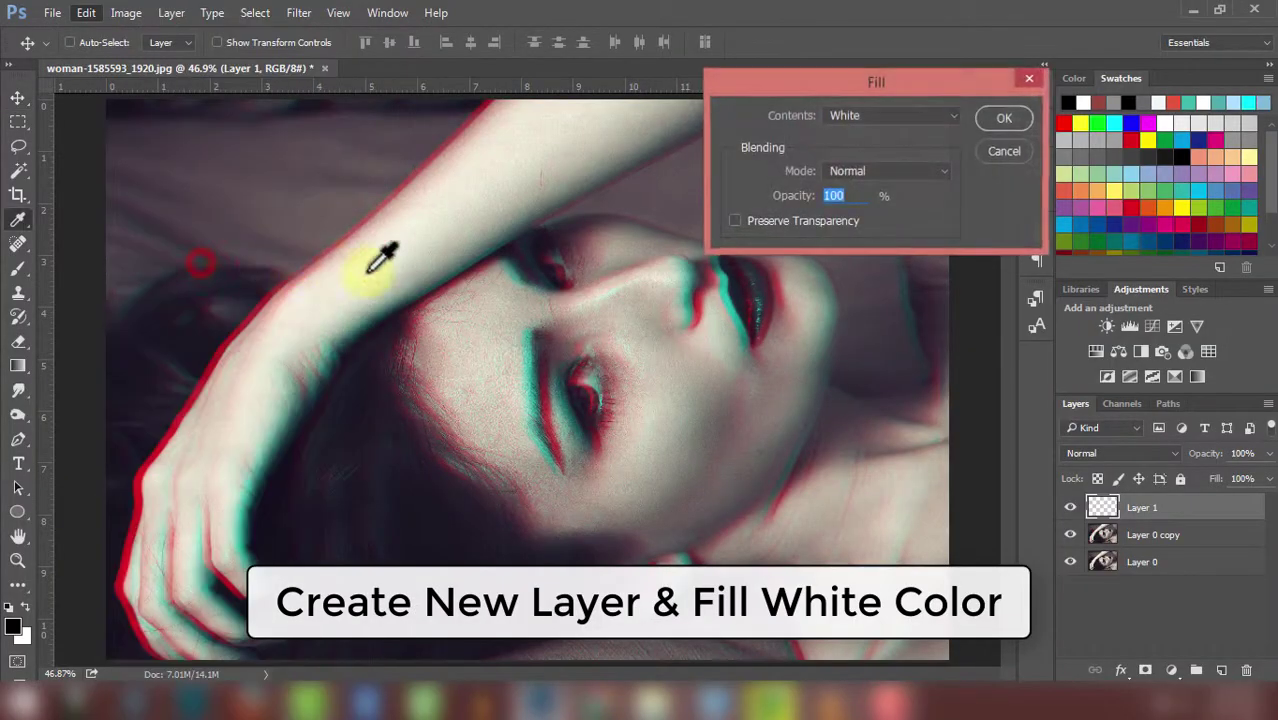
{"action": "left_click", "coordinate": [942, 115]}
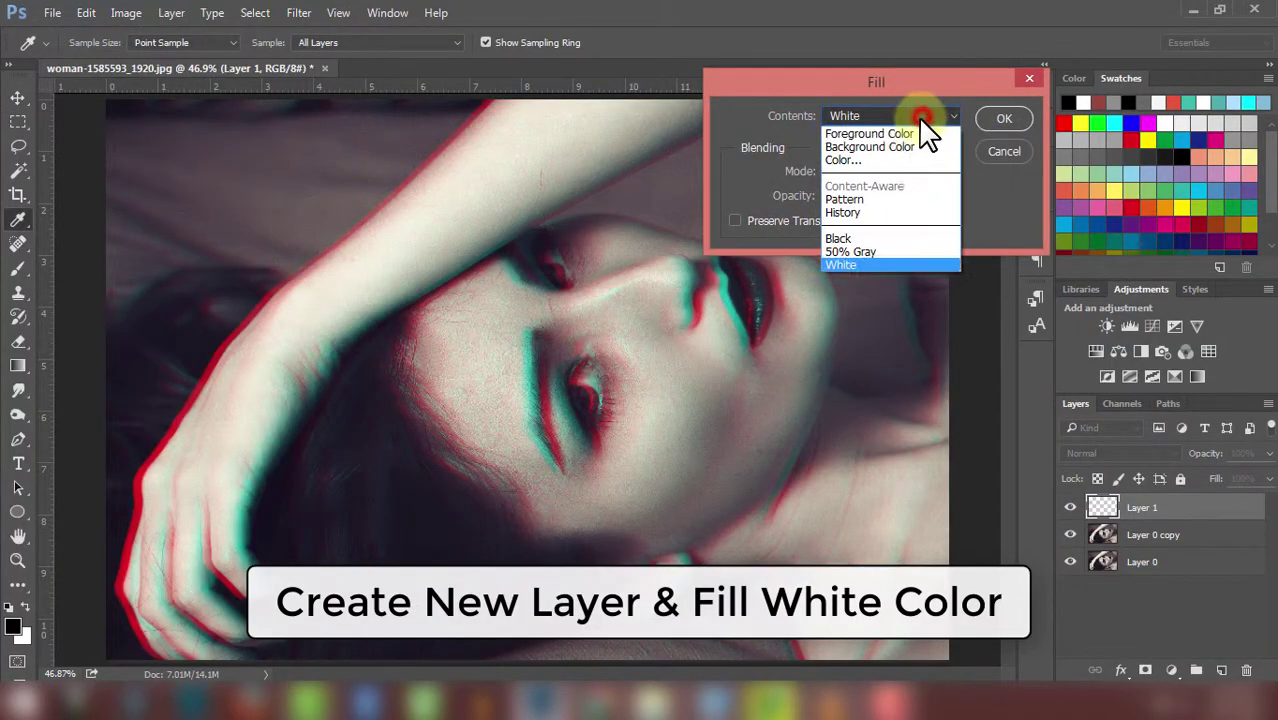
{"action": "left_click", "coordinate": [897, 264]}
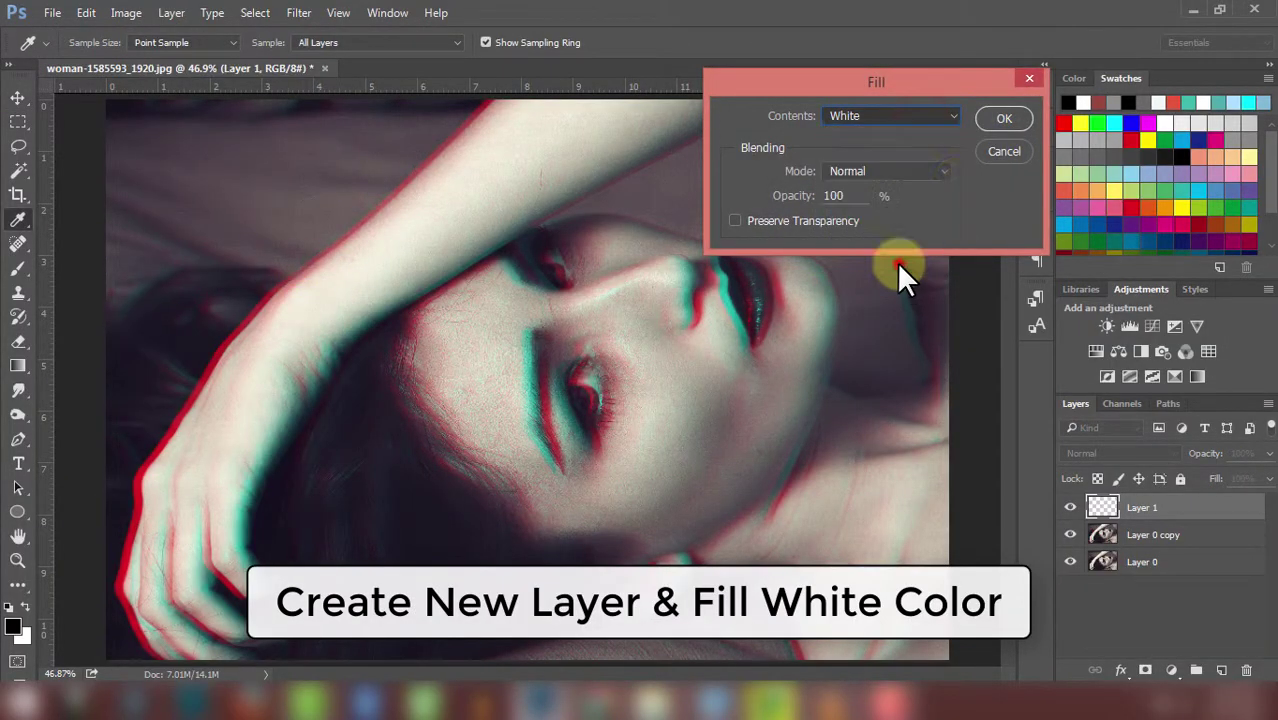
{"action": "left_click", "coordinate": [1003, 119]}
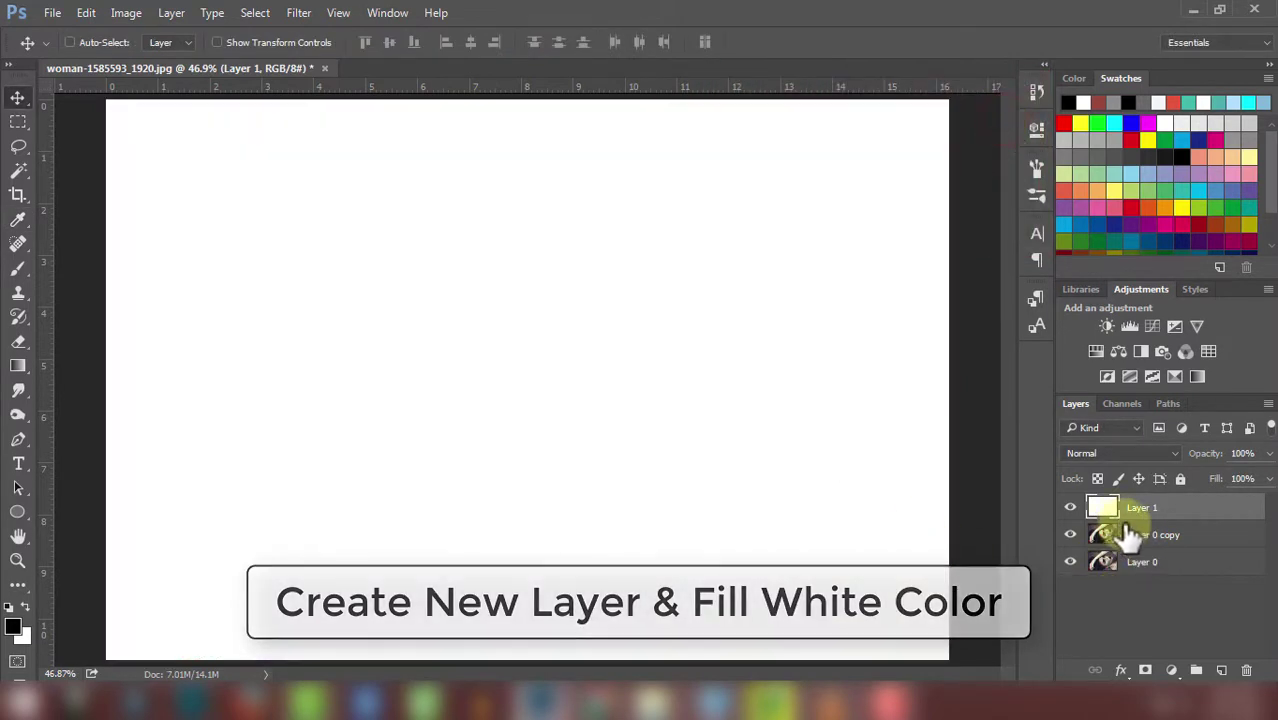
{"action": "left_click", "coordinate": [9, 609]}
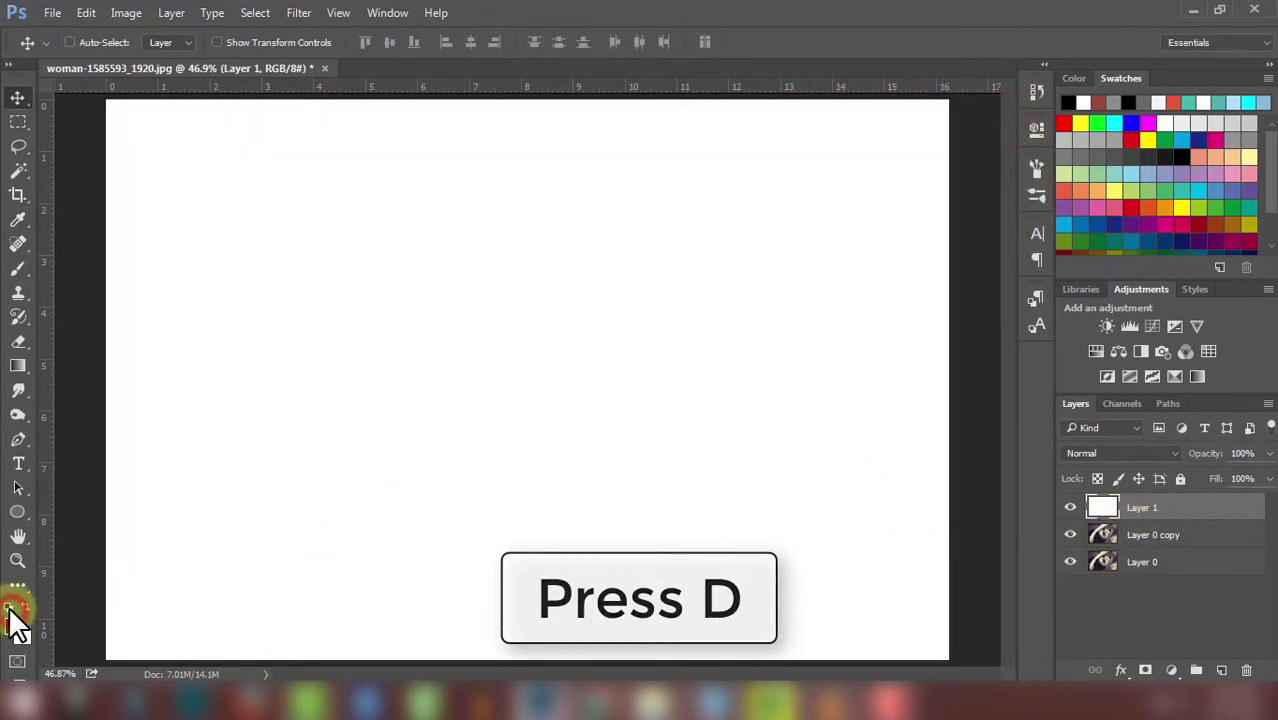
Apply Sketch > Halftone Pattern to Layer 1 with Size 2, Contrast 20 and Line pattern type
{"action": "left_click", "coordinate": [300, 13]}
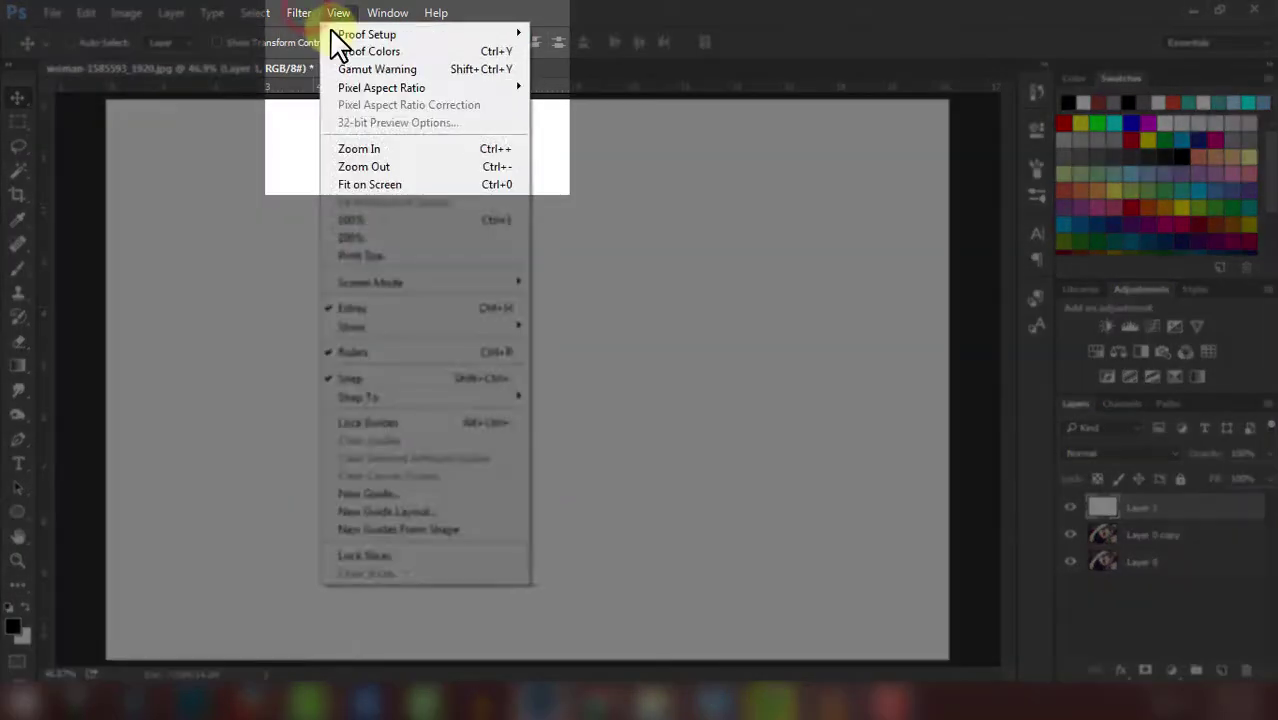
{"action": "left_click", "coordinate": [365, 87]}
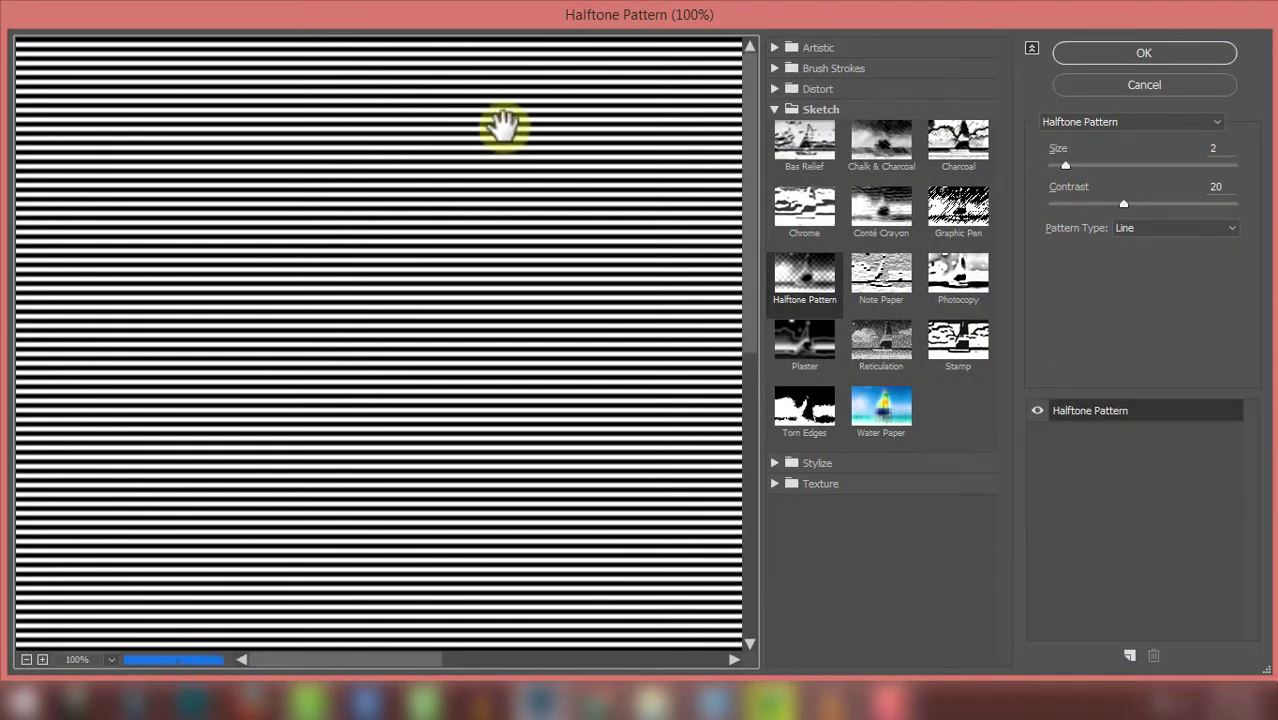
{"action": "left_click", "coordinate": [773, 112]}
{"action": "left_click", "coordinate": [804, 115]}
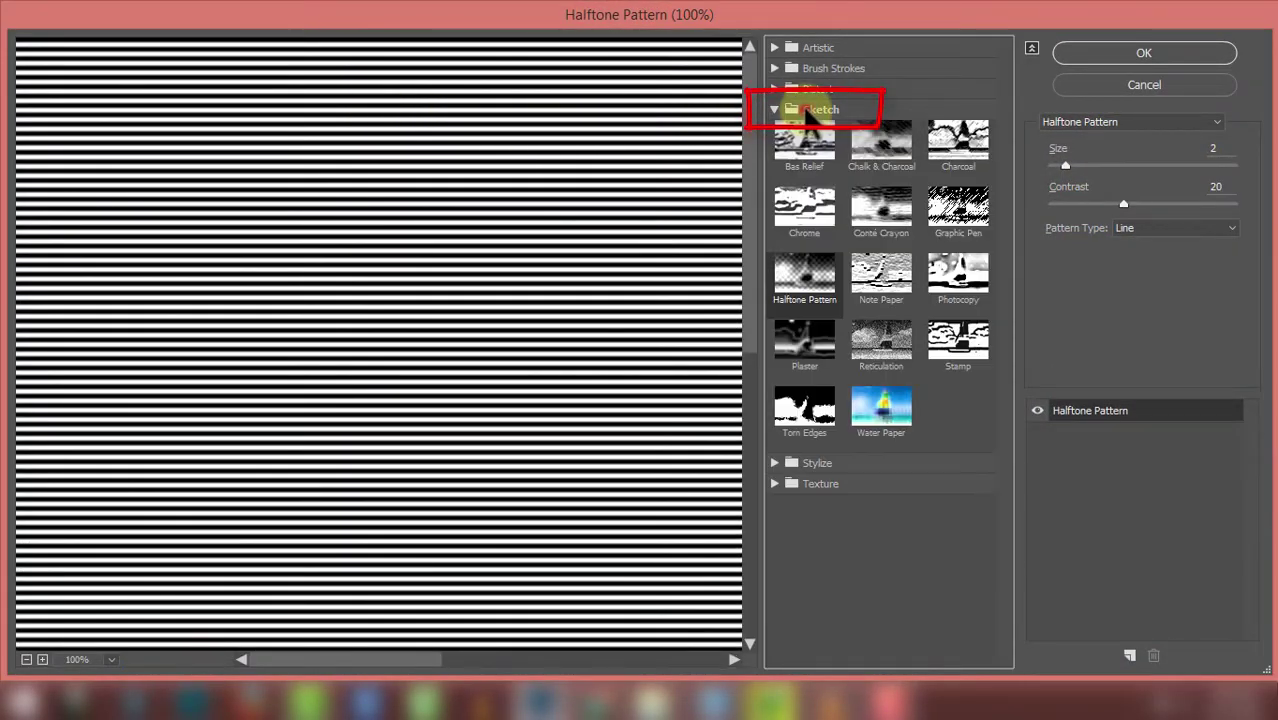
{"action": "left_click", "coordinate": [815, 293]}
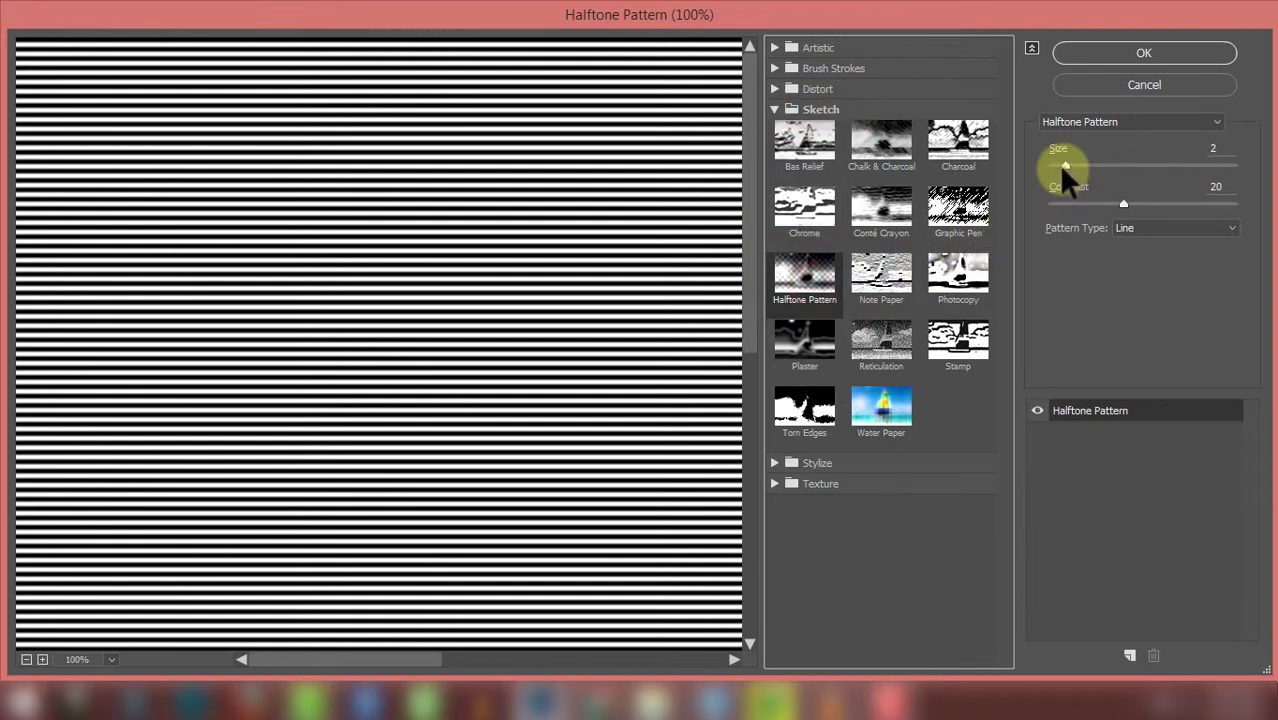
{"action": "left_click", "coordinate": [1066, 166]}
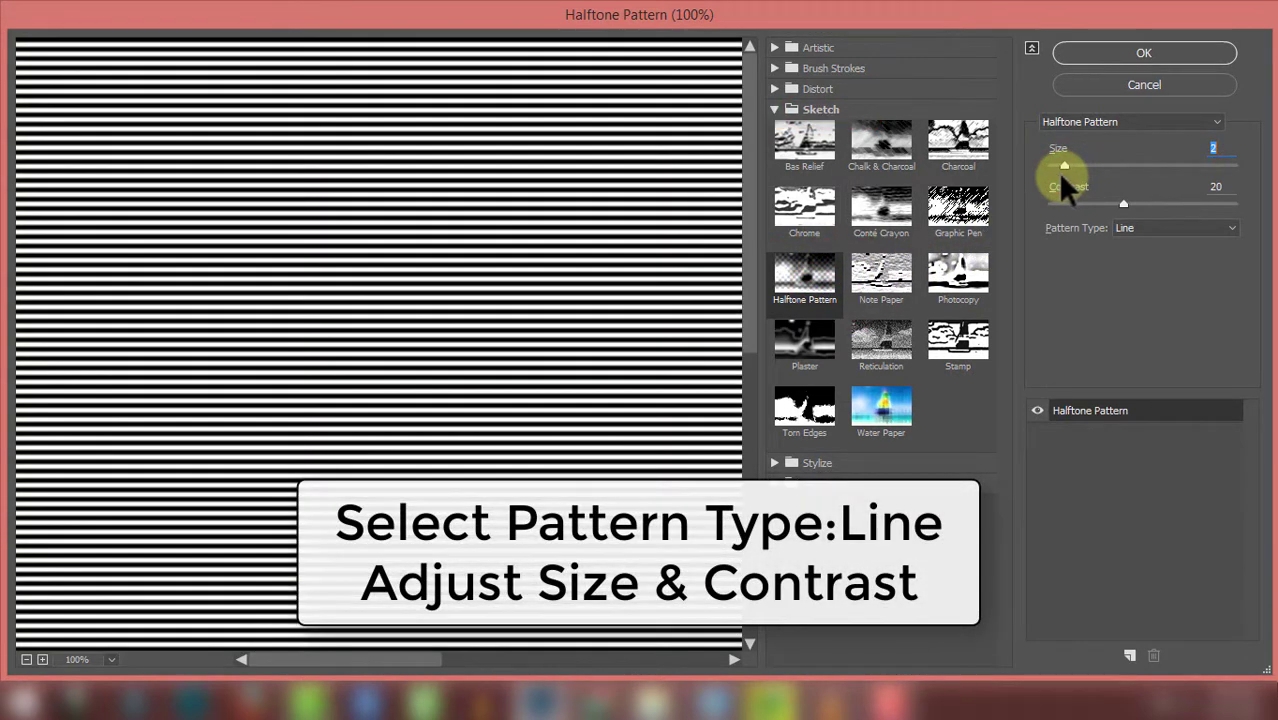
{"action": "left_click", "coordinate": [1125, 203]}
{"action": "left_click", "coordinate": [1134, 228]}
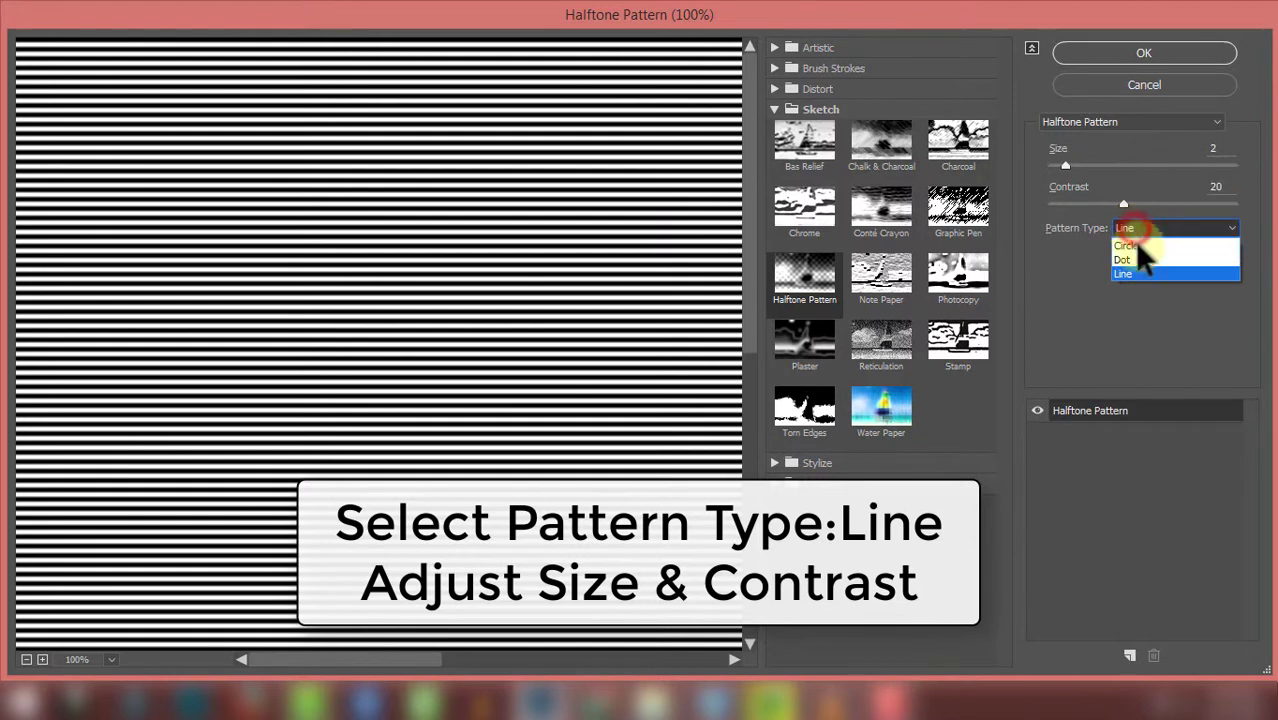
{"action": "left_click", "coordinate": [1139, 274]}
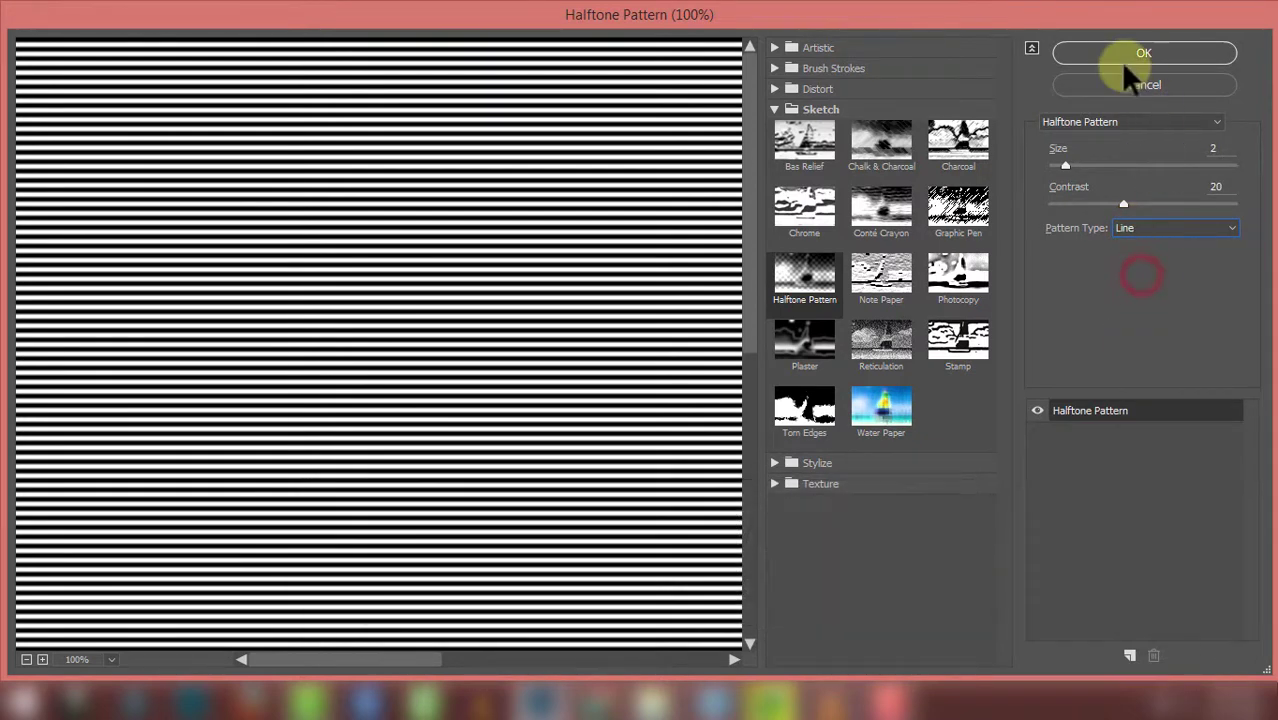
{"action": "left_click", "coordinate": [1126, 55]}
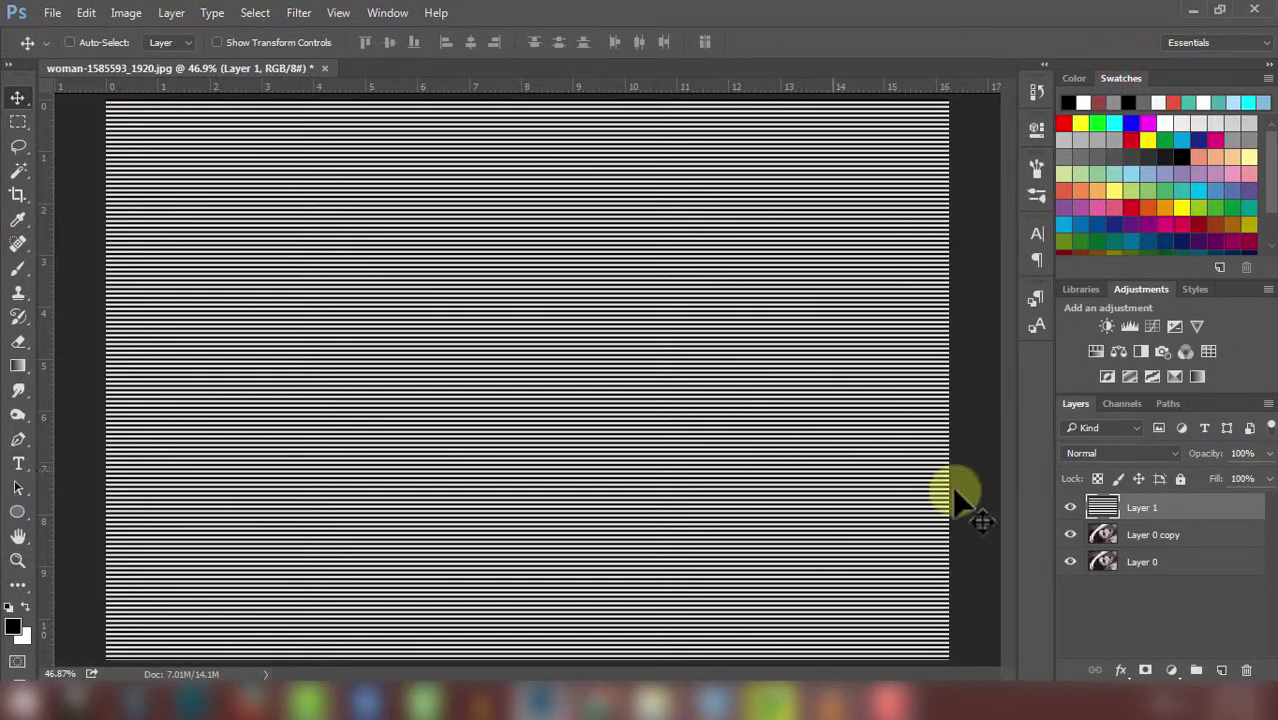
Set Layer 1 to the Soft Light blend mode at 55% opacity
{"action": "left_click", "coordinate": [1115, 453]}
{"action": "left_click", "coordinate": [1088, 270]}
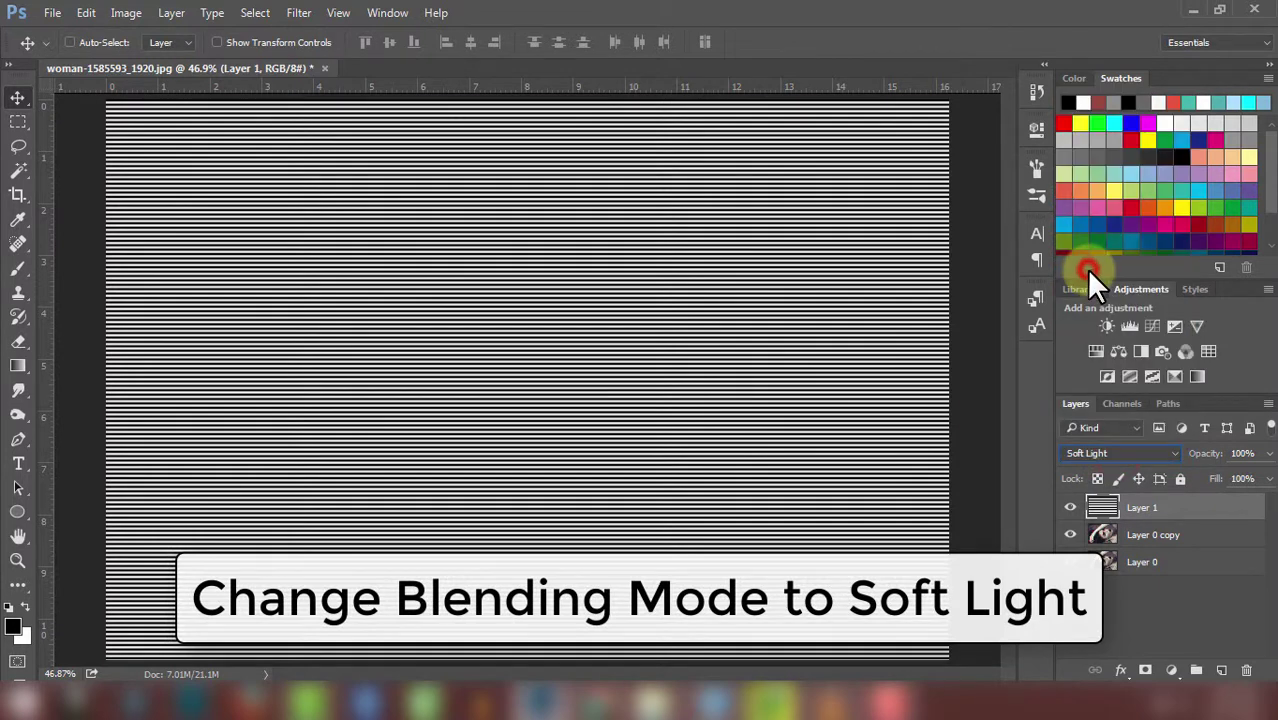
{"action": "mouse_move", "coordinate": [1207, 460]}
{"action": "left_mouse_down"}
{"action": "mouse_move", "coordinate": [1172, 470]}
{"action": "mouse_move", "coordinate": [1195, 462]}
{"action": "left_mouse_up"}
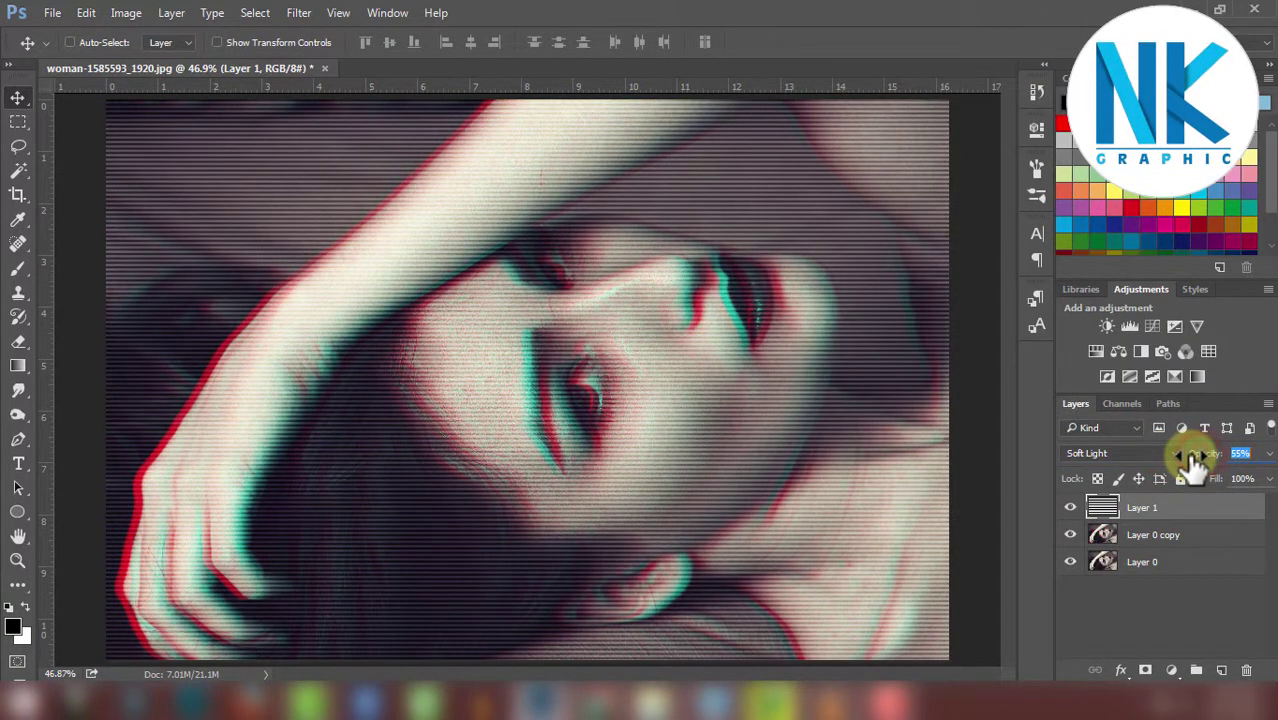
{"action": "right_click", "coordinate": [1160, 512]}
Split Layer 1's Blend If white sliders to 217 (This Layer) and 221 (Underlying Layer)
{"action": "left_click", "coordinate": [933, 127]}
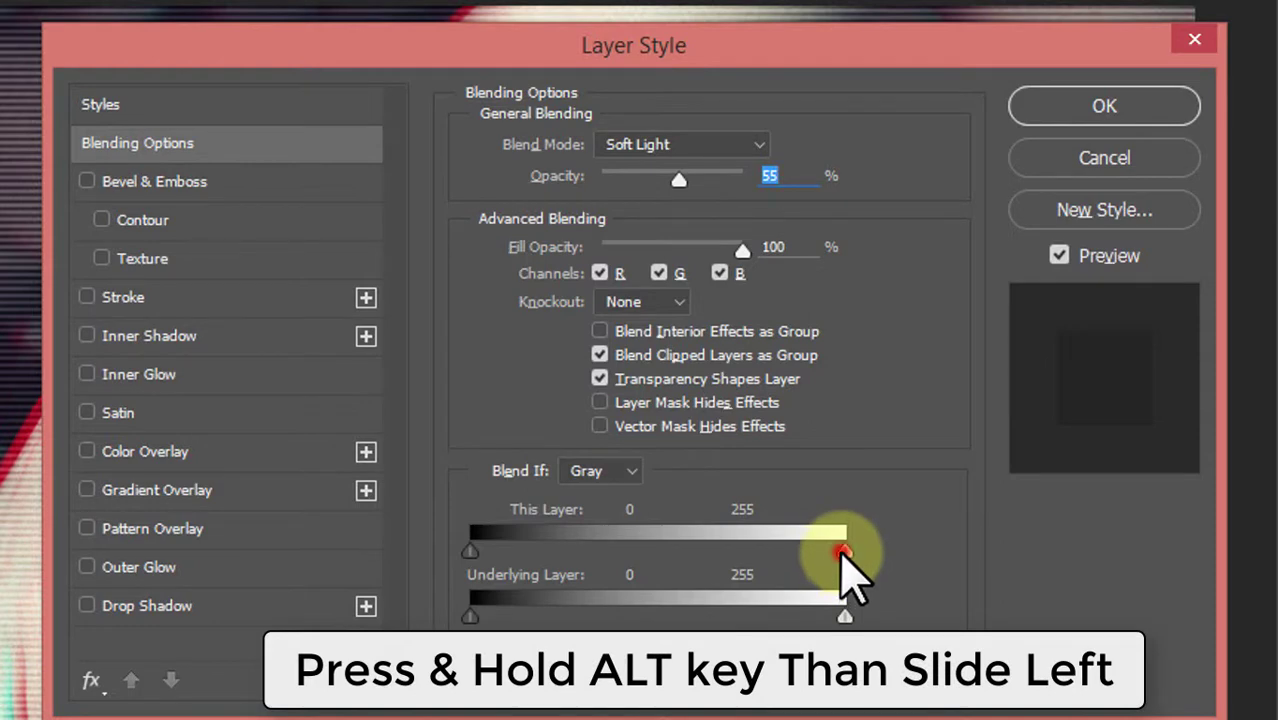
{"action": "mouse_move", "coordinate": [843, 553]}
{"action": "left_mouse_down"}
{"action": "mouse_move", "coordinate": [763, 553]}
{"action": "mouse_move", "coordinate": [781, 552]}
{"action": "left_mouse_up"}
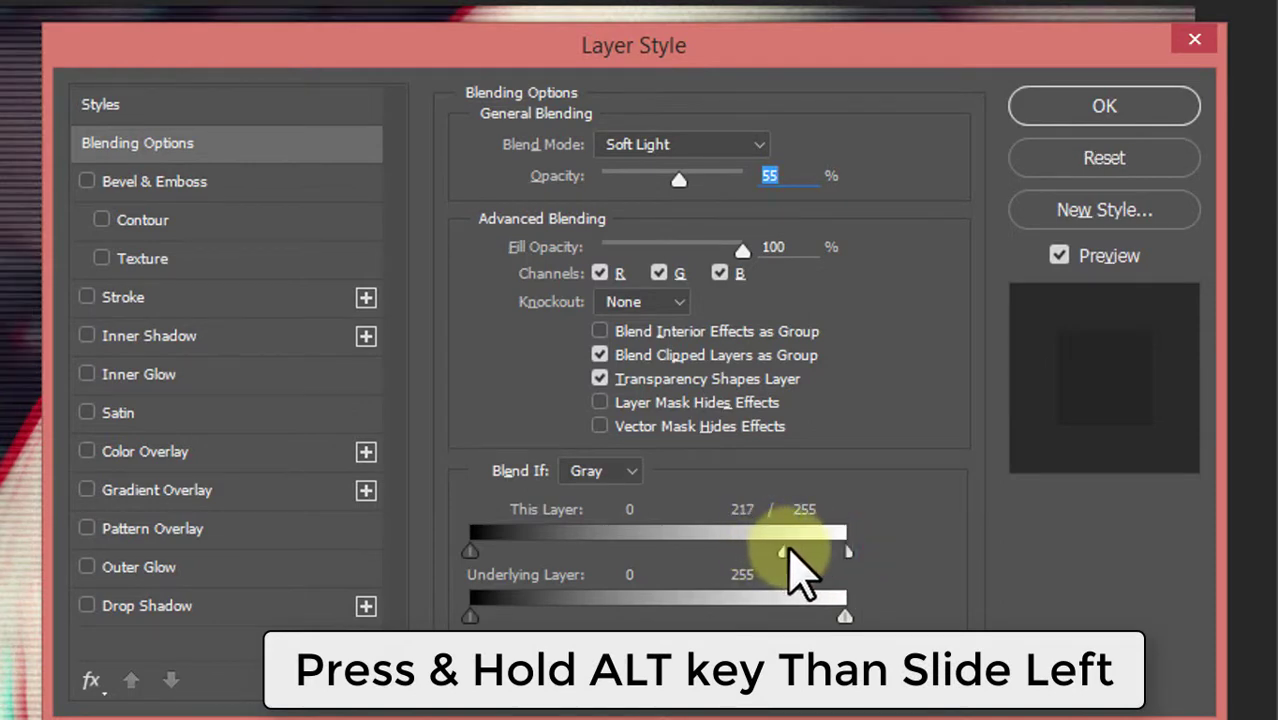
{"action": "left_click_drag", "start_coordinate": [843, 614], "coordinate": [795, 614]}
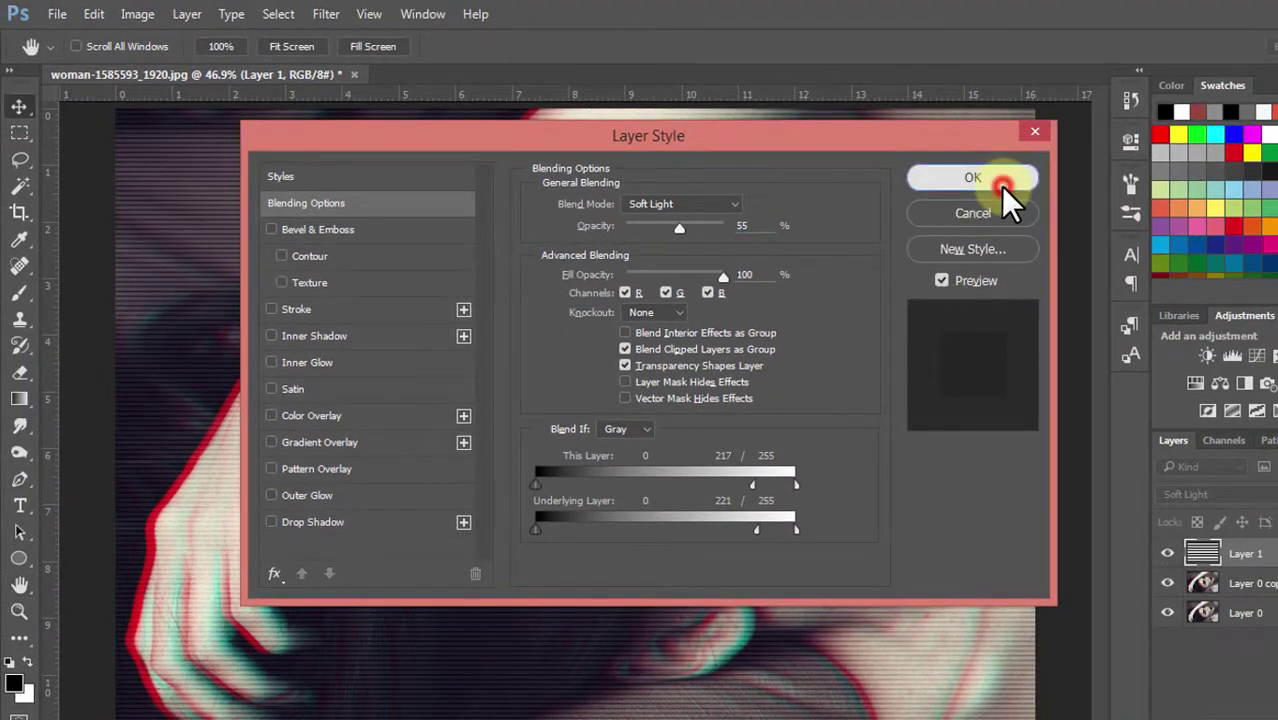
{"action": "left_click", "coordinate": [1000, 186]}
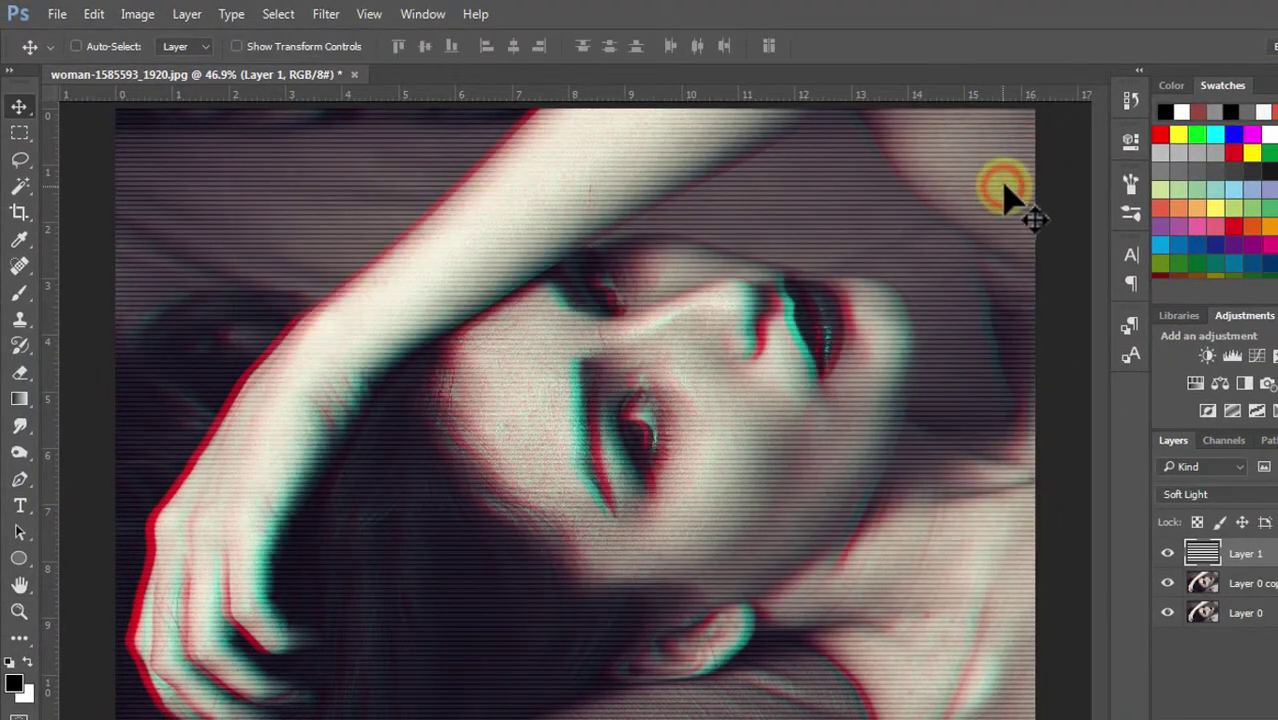
Toggle the scan lines to compare, select Layer 0 copy, and pick the Rectangular Marquee tool
{"action": "left_click", "coordinate": [1166, 556]}
{"action": "left_click", "coordinate": [1166, 556]}
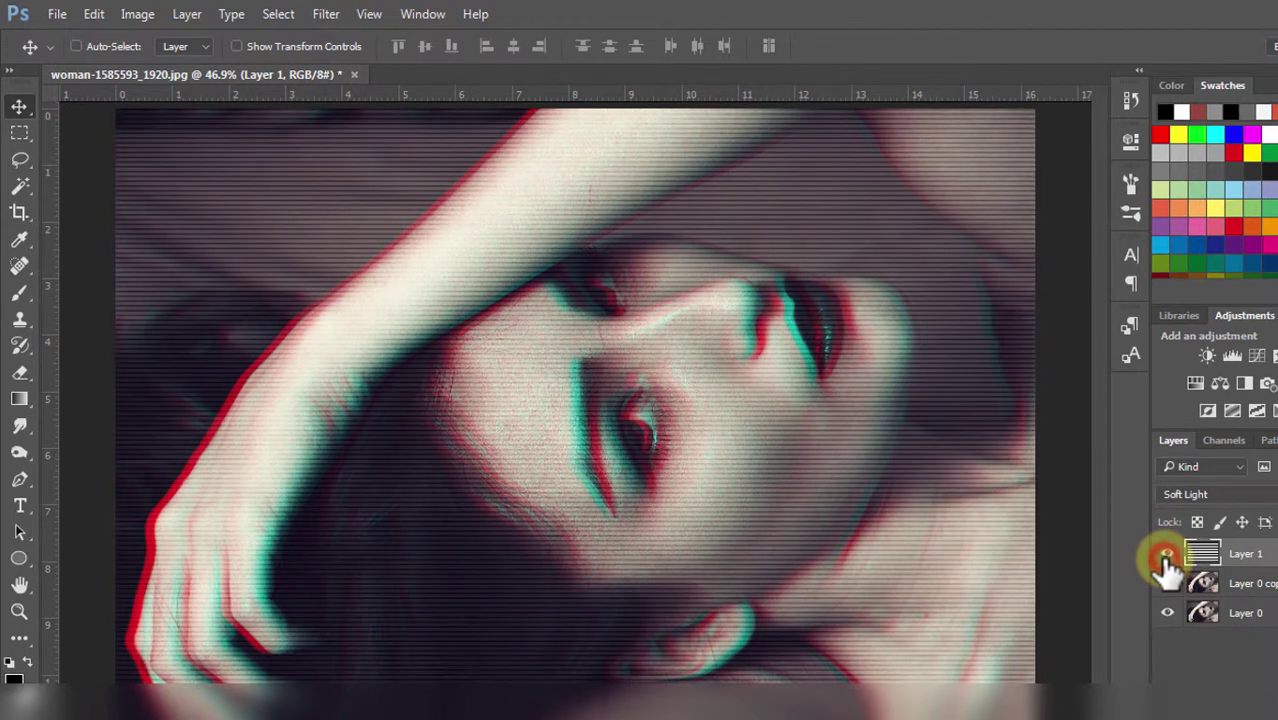
{"action": "left_click", "coordinate": [1238, 586]}
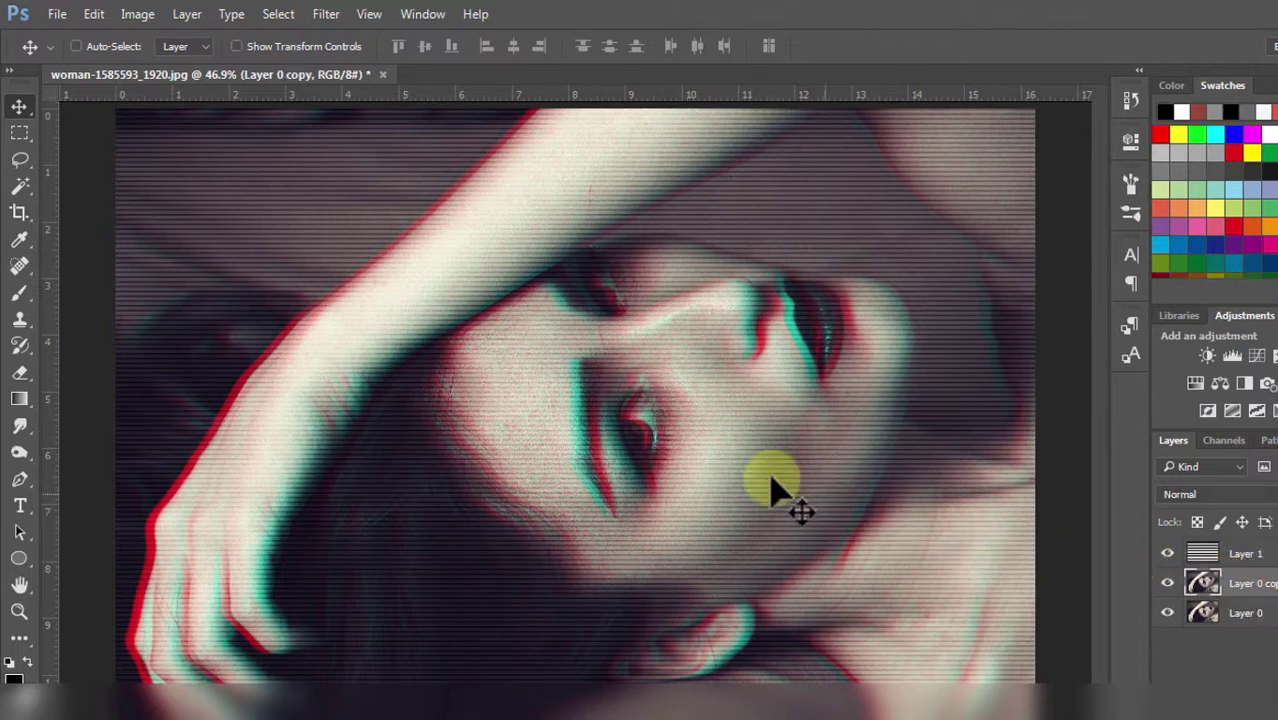
{"action": "left_click", "coordinate": [19, 132]}
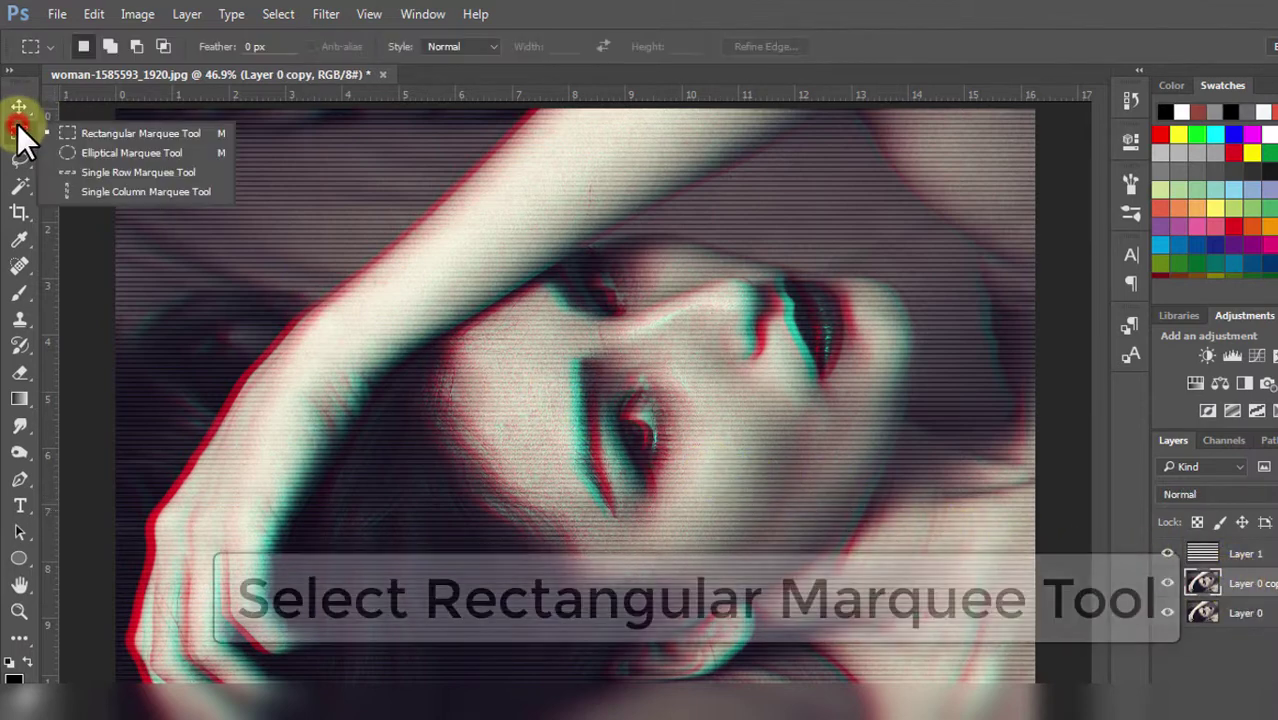
{"action": "left_click", "coordinate": [97, 136]}
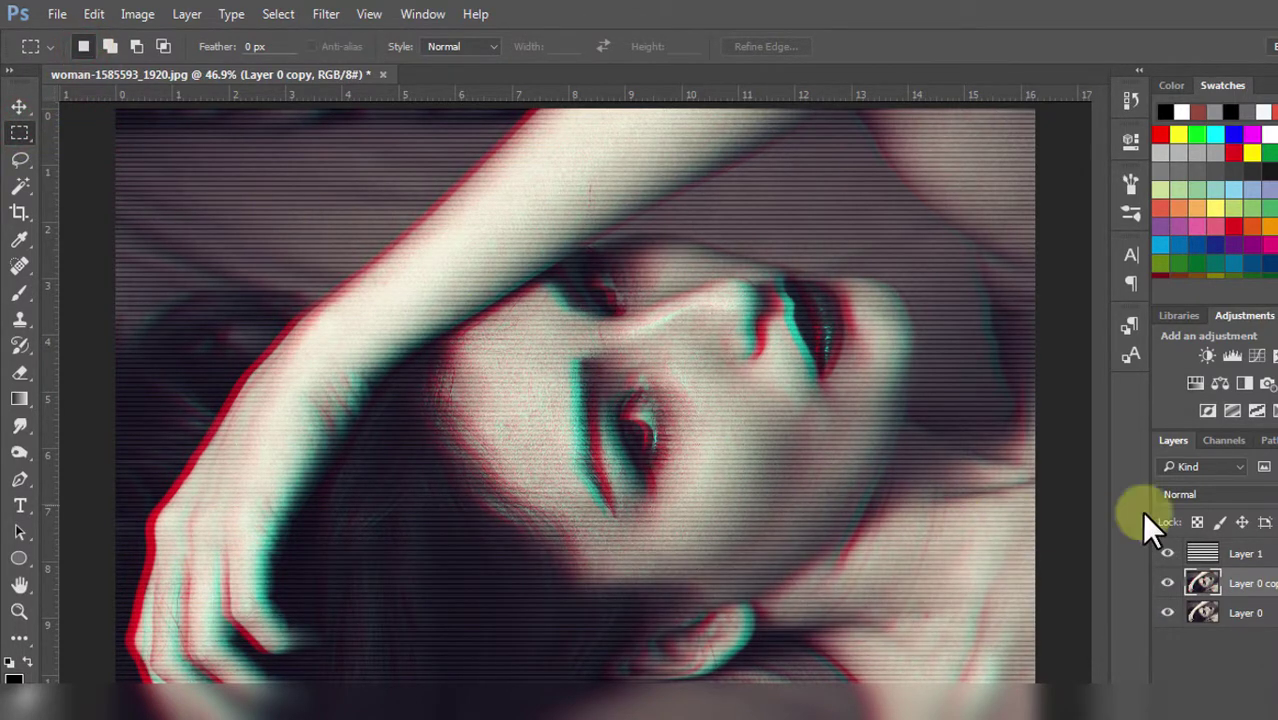
{"action": "left_click", "coordinate": [1248, 582]}
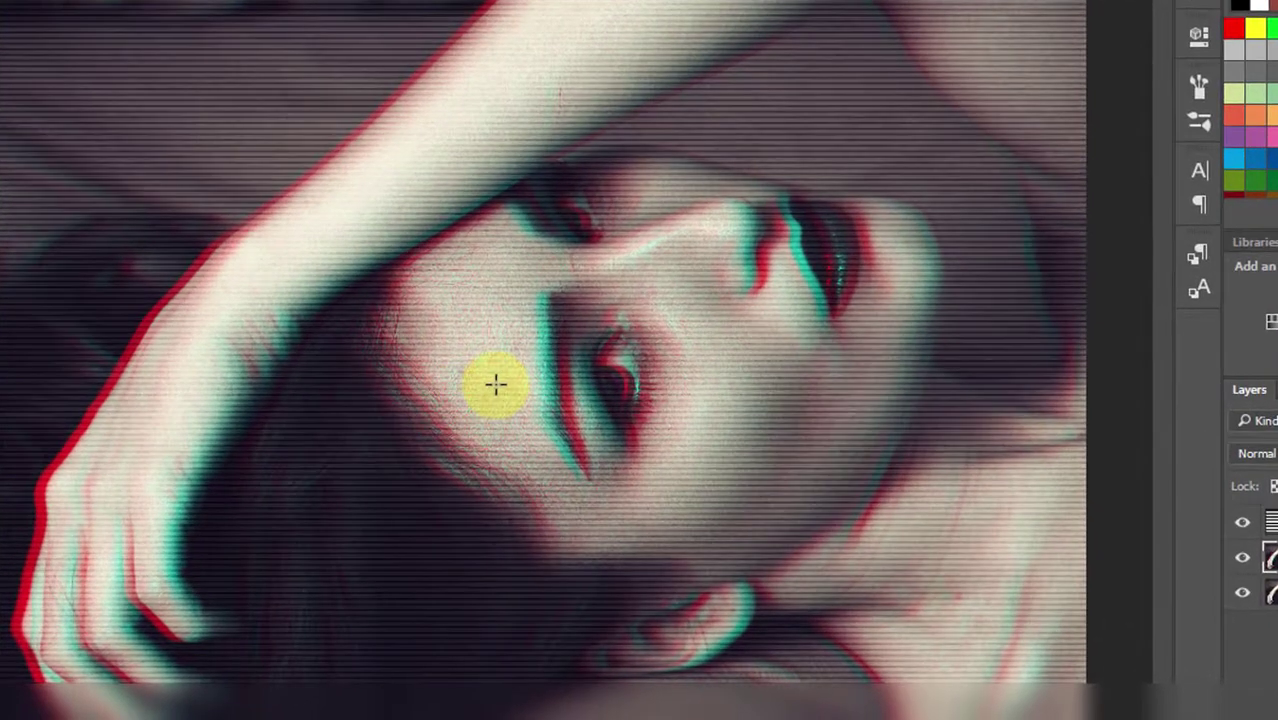
Select thin strips across the eye, face, jawline, cheek and upper image and shift them sideways
{"action": "left_click_drag", "start_coordinate": [495, 384], "coordinate": [617, 390]}
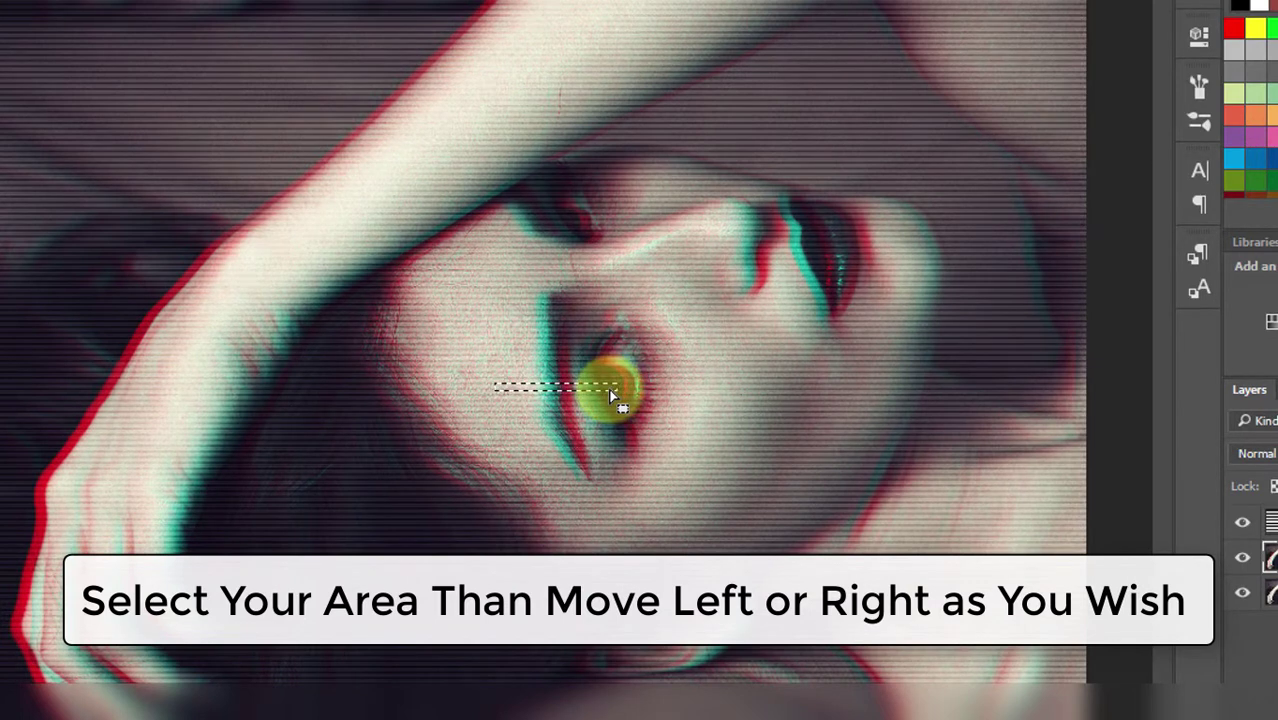
{"action": "mouse_move", "coordinate": [613, 395]}
{"action": "left_mouse_down"}
{"action": "mouse_move", "coordinate": [590, 401]}
{"action": "mouse_move", "coordinate": [735, 403]}
{"action": "left_mouse_up"}
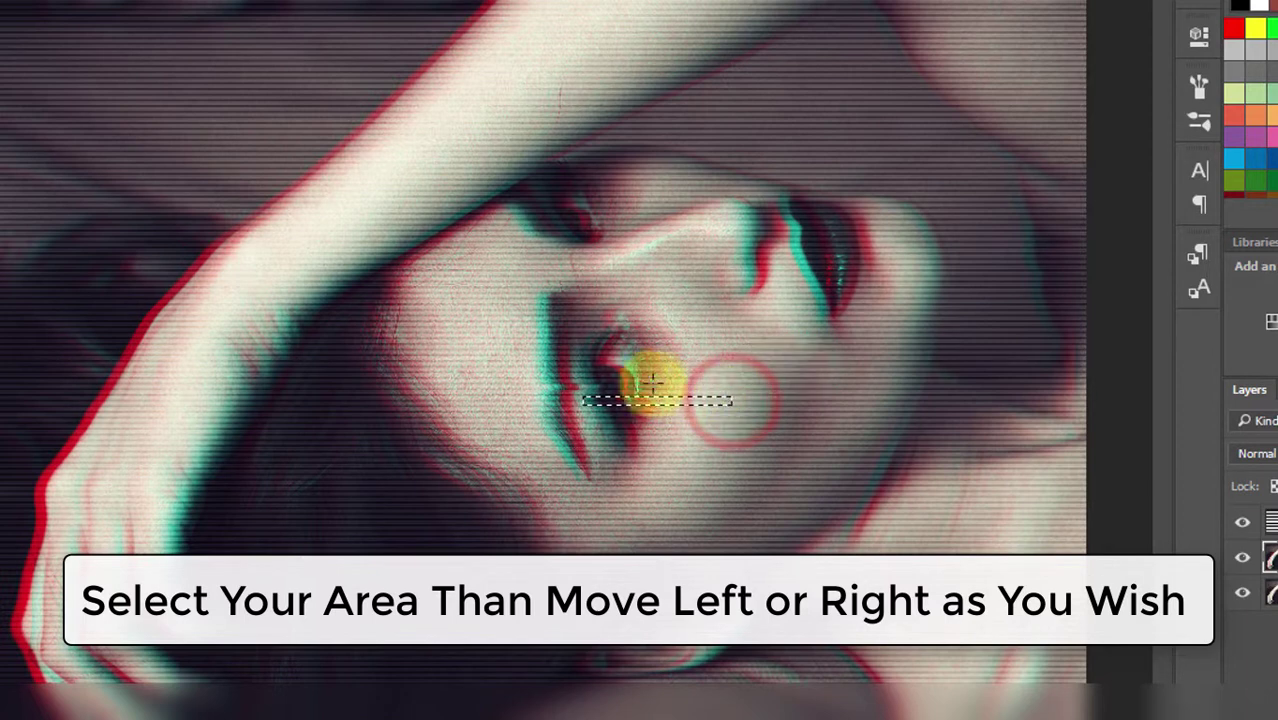
{"action": "left_click", "coordinate": [448, 365]}
{"action": "left_click_drag", "start_coordinate": [560, 366], "coordinate": [756, 368]}
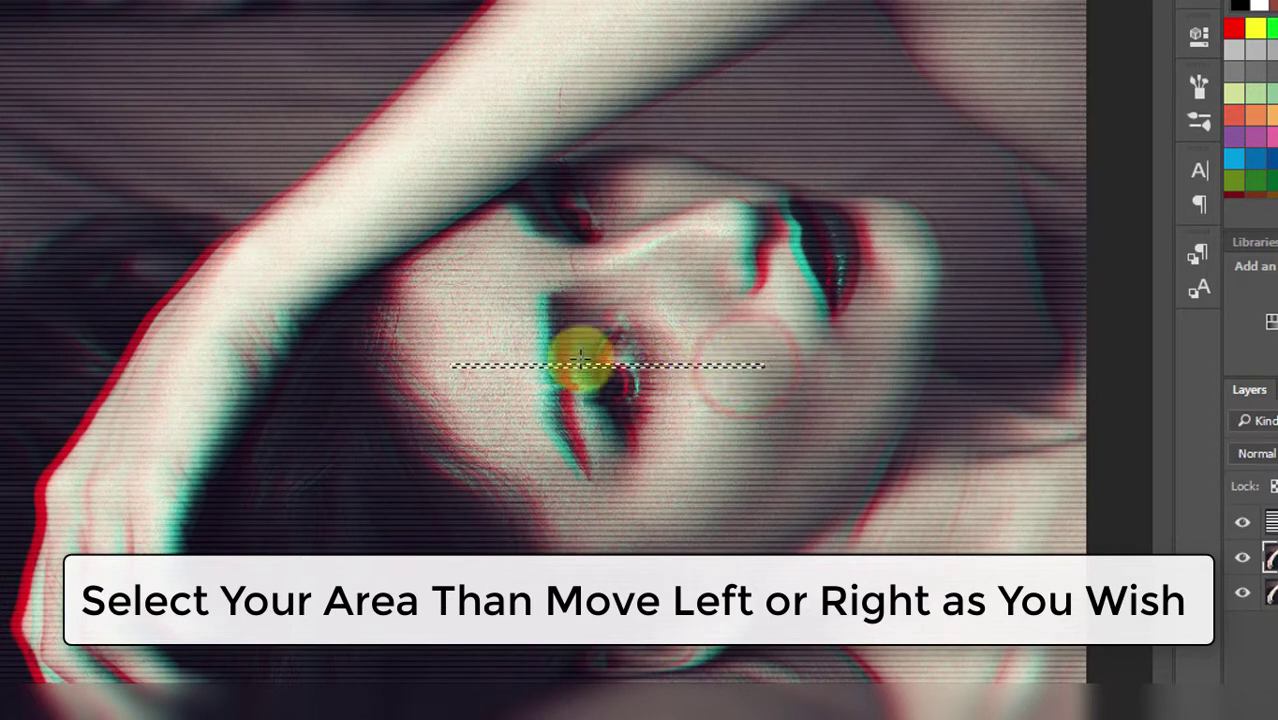
{"action": "mouse_move", "coordinate": [522, 461]}
{"action": "left_mouse_down"}
{"action": "mouse_move", "coordinate": [890, 452]}
{"action": "mouse_move", "coordinate": [948, 470]}
{"action": "left_mouse_up"}
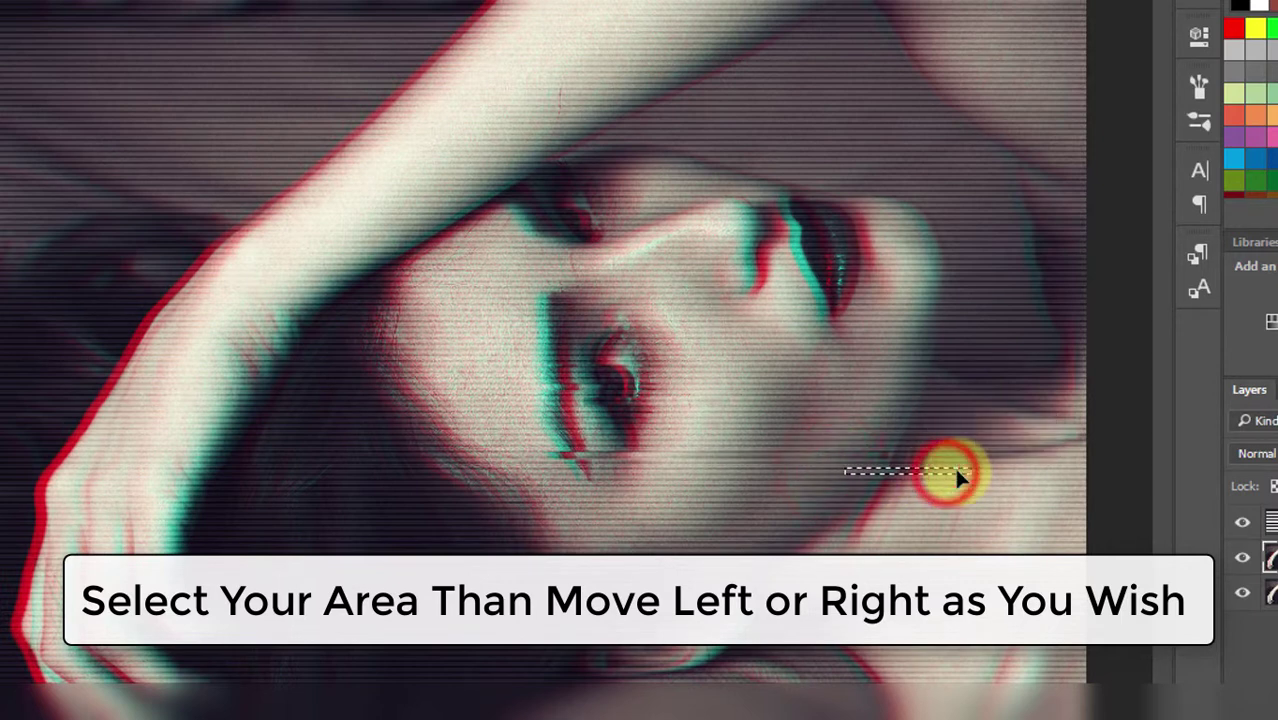
{"action": "left_click_drag", "start_coordinate": [734, 328], "coordinate": [940, 328]}
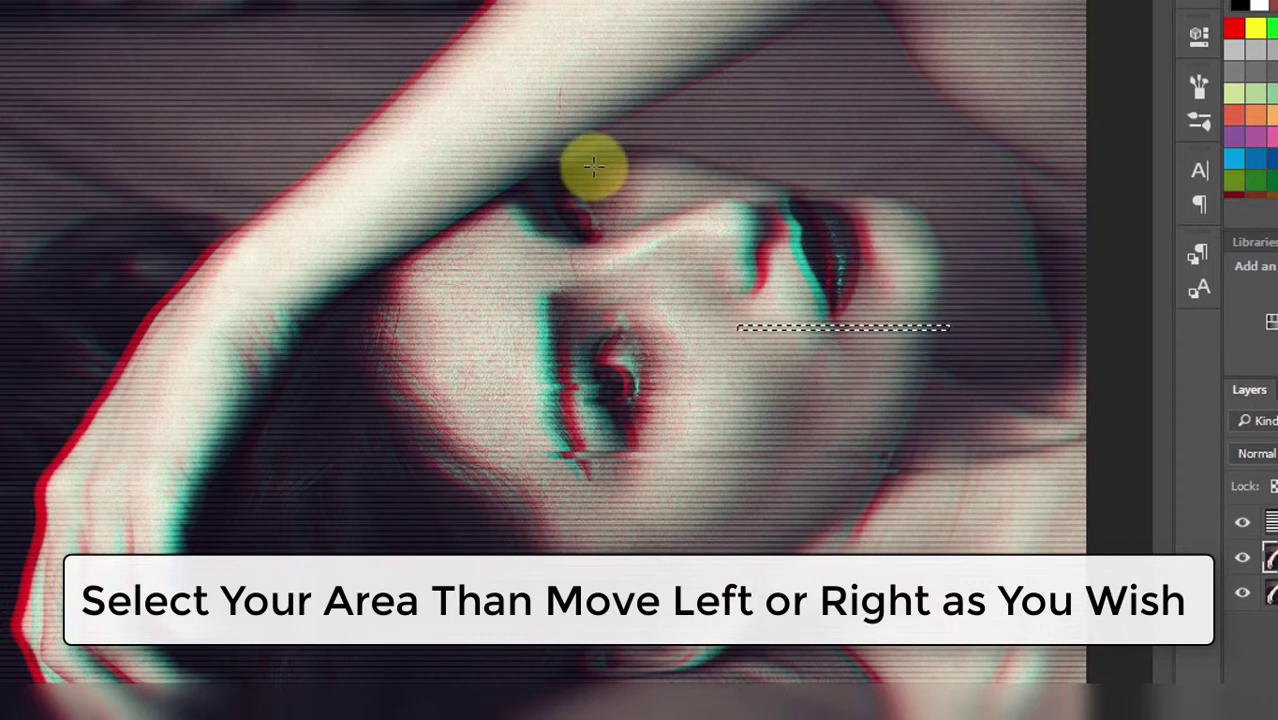
{"action": "mouse_move", "coordinate": [614, 160]}
{"action": "left_mouse_down"}
{"action": "mouse_move", "coordinate": [797, 160]}
{"action": "mouse_move", "coordinate": [787, 170]}
{"action": "left_mouse_up"}
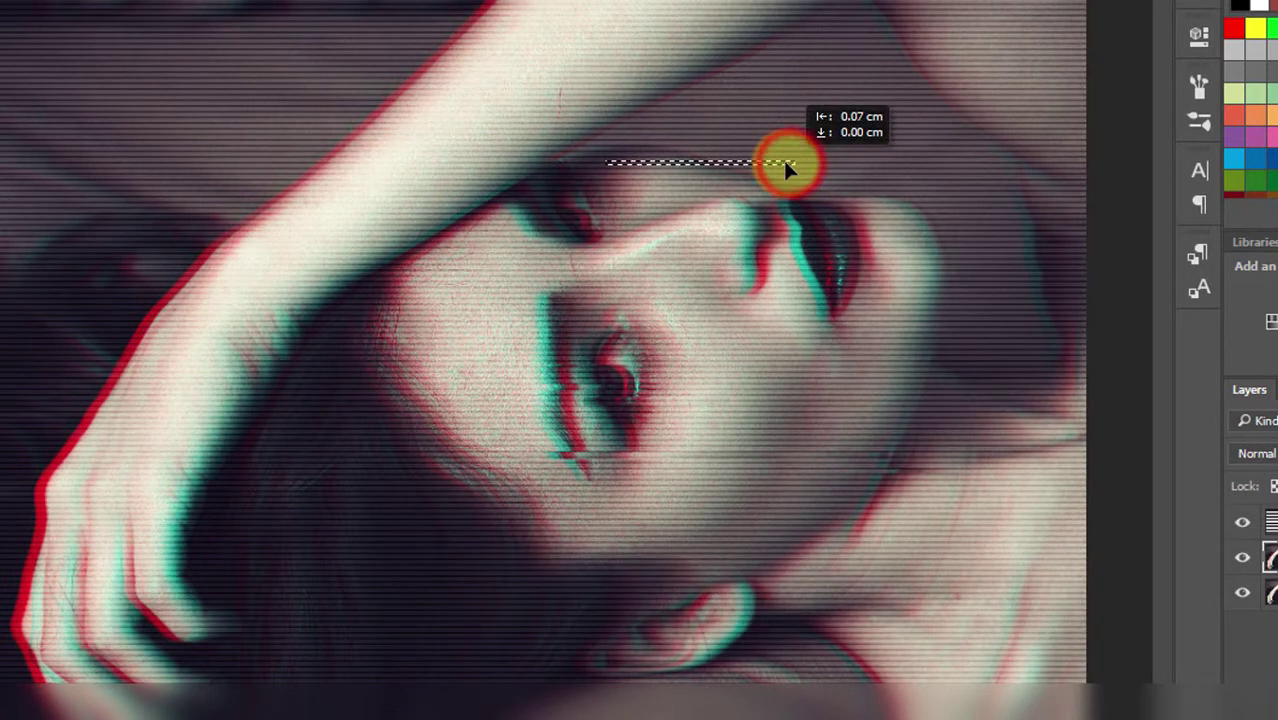
{"action": "left_click_drag", "start_coordinate": [897, 250], "coordinate": [975, 255]}
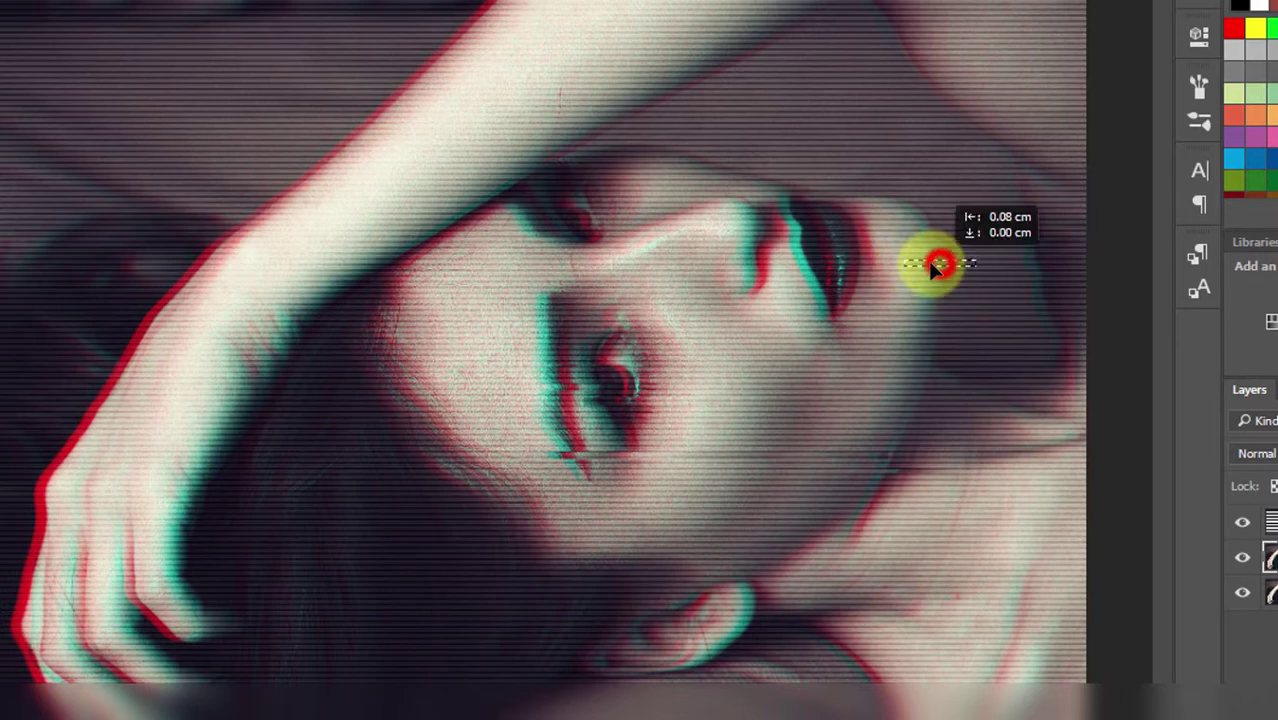
{"action": "left_click_drag", "start_coordinate": [303, 37], "coordinate": [1012, 37]}
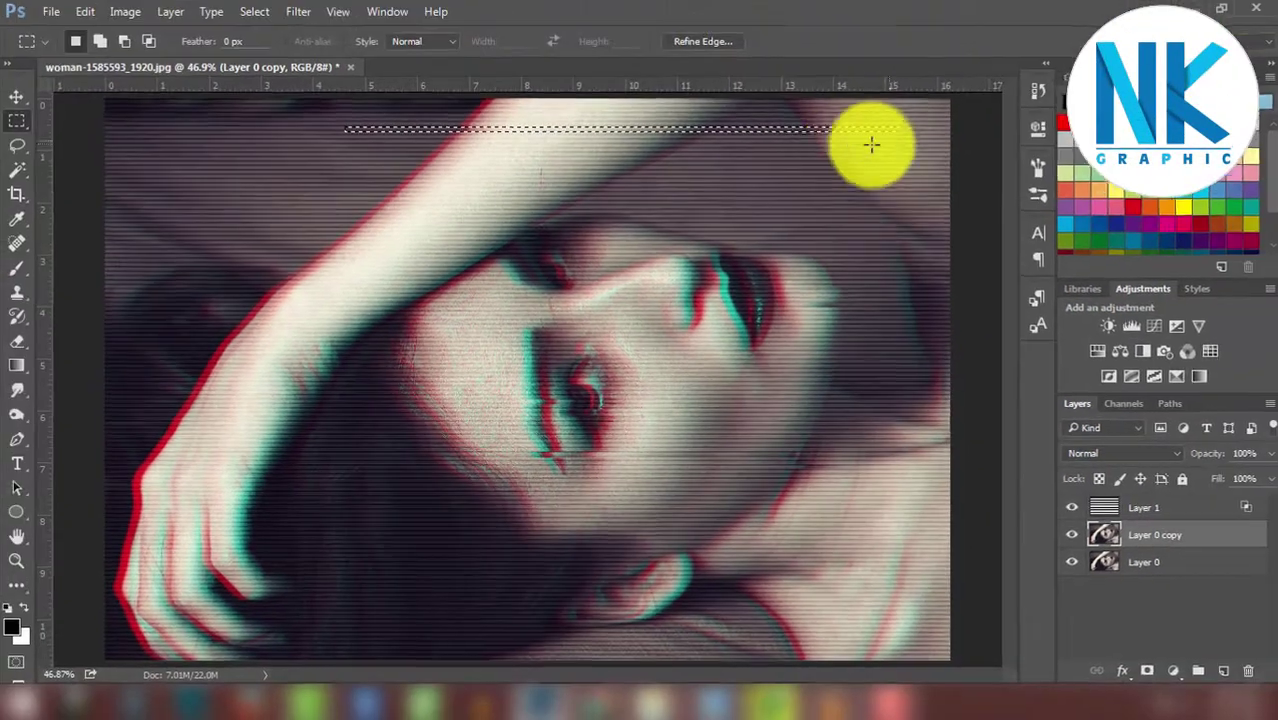
Select and offset thin strips along the arm, forearm and hair on Layer 0 copy
{"action": "mouse_move", "coordinate": [768, 145]}
{"action": "left_mouse_down"}
{"action": "mouse_move", "coordinate": [875, 147]}
{"action": "mouse_move", "coordinate": [884, 195]}
{"action": "left_mouse_up"}
{"action": "left_click_drag", "start_coordinate": [296, 182], "coordinate": [653, 185]}
{"action": "left_click_drag", "start_coordinate": [371, 142], "coordinate": [510, 148]}
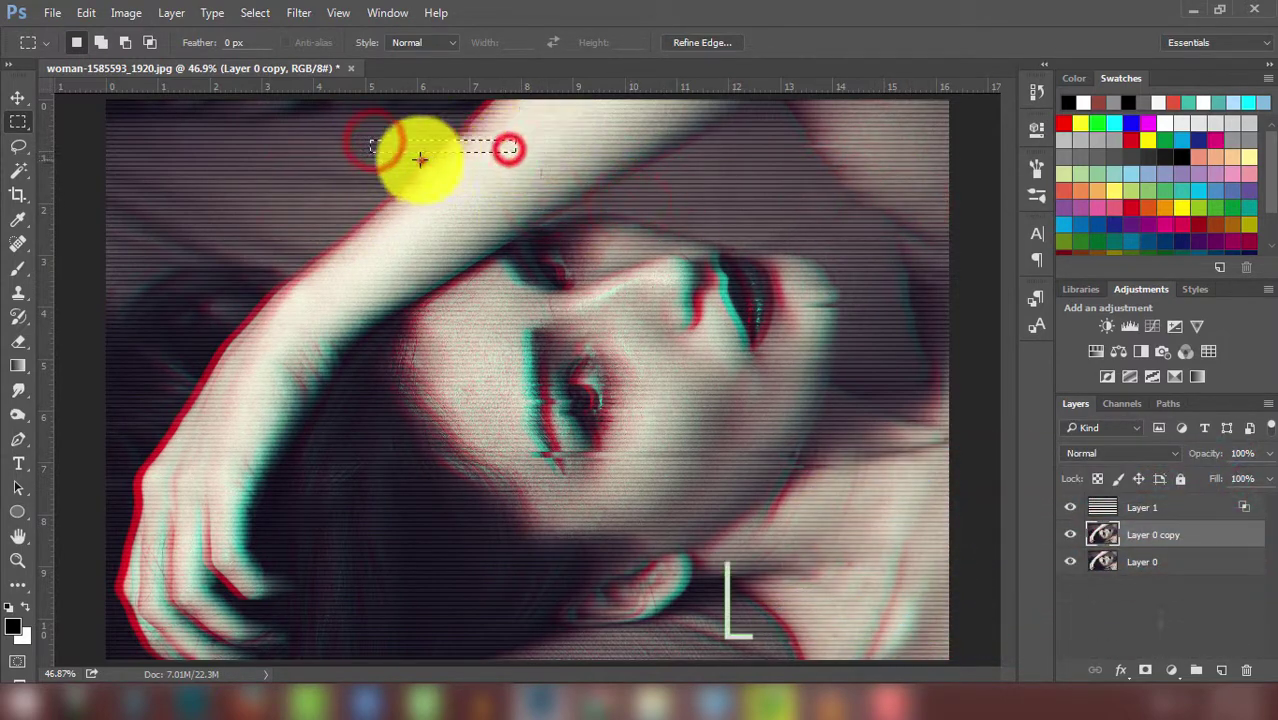
{"action": "mouse_move", "coordinate": [420, 160]}
{"action": "left_mouse_down"}
{"action": "mouse_move", "coordinate": [456, 157]}
{"action": "mouse_move", "coordinate": [375, 152]}
{"action": "left_mouse_up"}
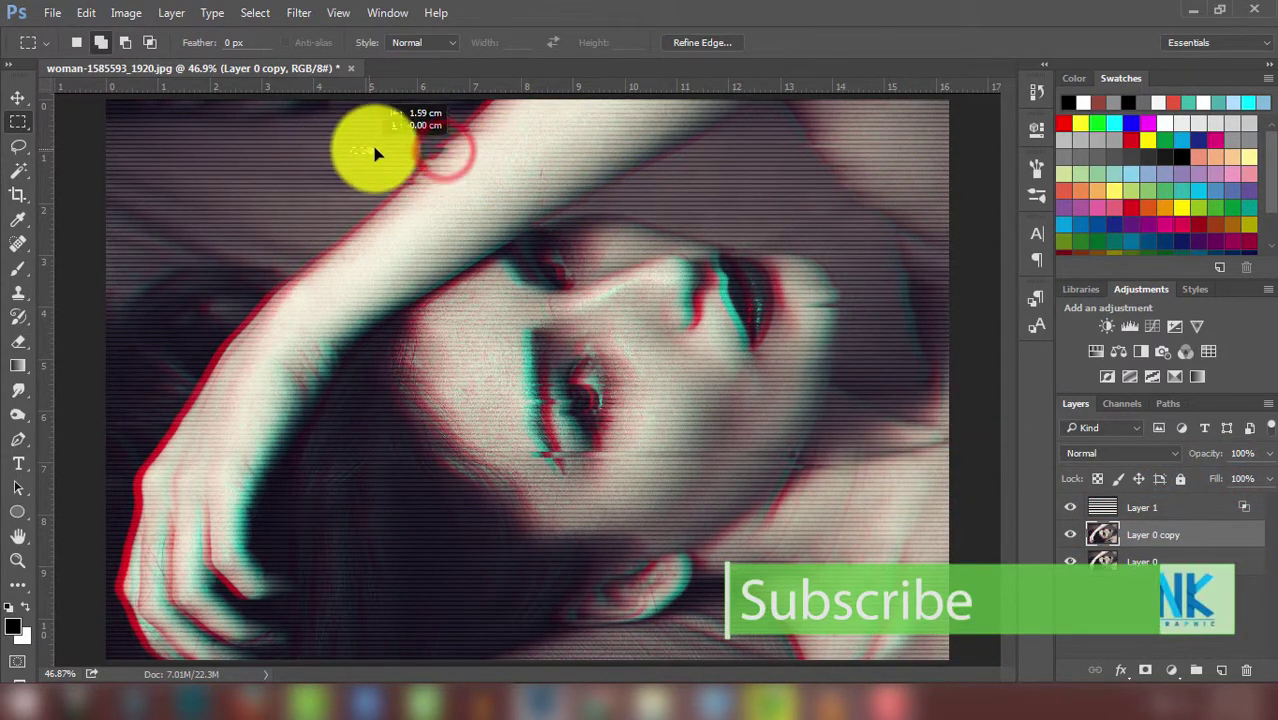
{"action": "left_click_drag", "start_coordinate": [369, 203], "coordinate": [388, 205]}
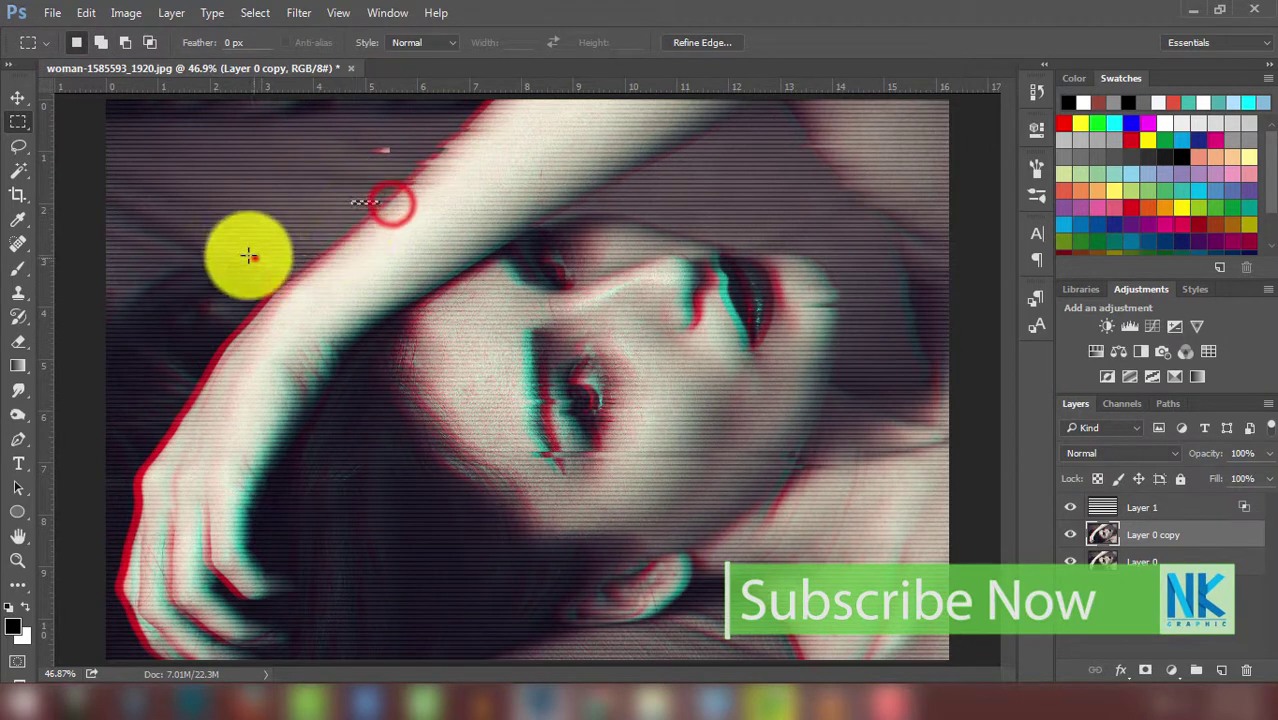
{"action": "left_click_drag", "start_coordinate": [251, 255], "coordinate": [500, 258]}
{"action": "mouse_move", "coordinate": [367, 244]}
{"action": "left_mouse_down"}
{"action": "mouse_move", "coordinate": [564, 232]}
{"action": "mouse_move", "coordinate": [622, 242]}
{"action": "left_mouse_up"}
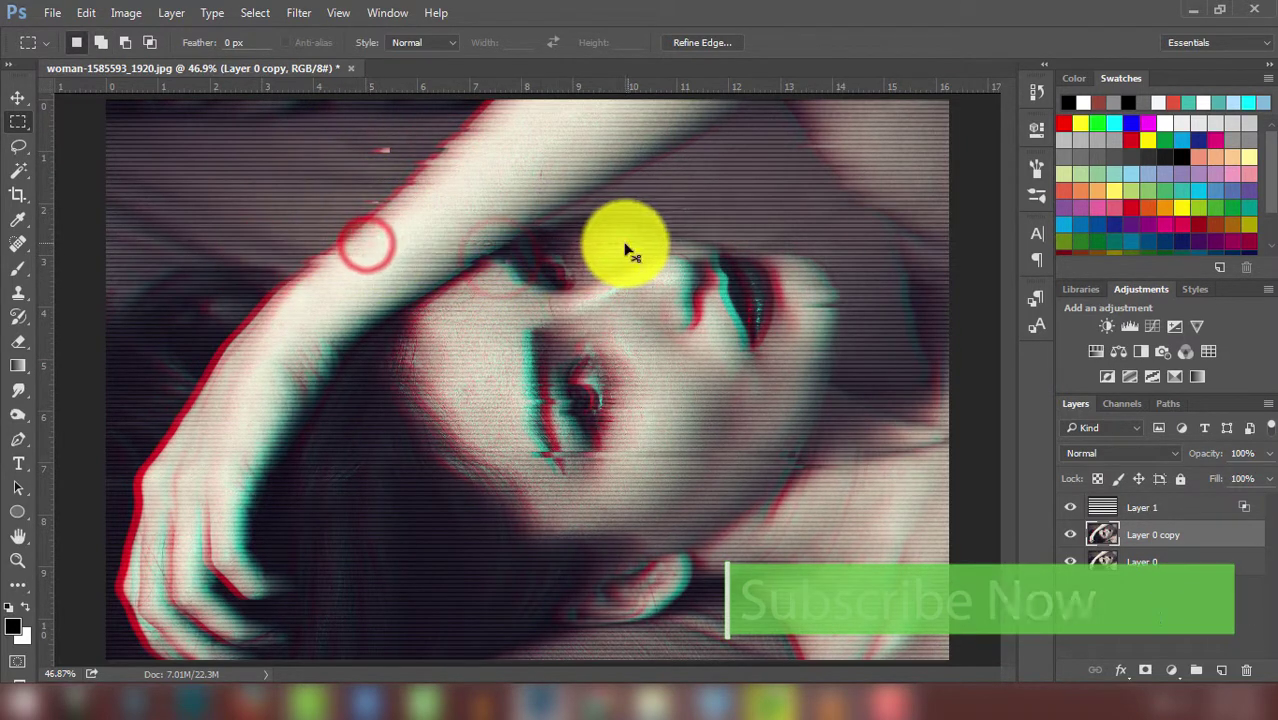
{"action": "left_click_drag", "start_coordinate": [131, 366], "coordinate": [463, 380]}
{"action": "left_click_drag", "start_coordinate": [185, 343], "coordinate": [497, 358]}
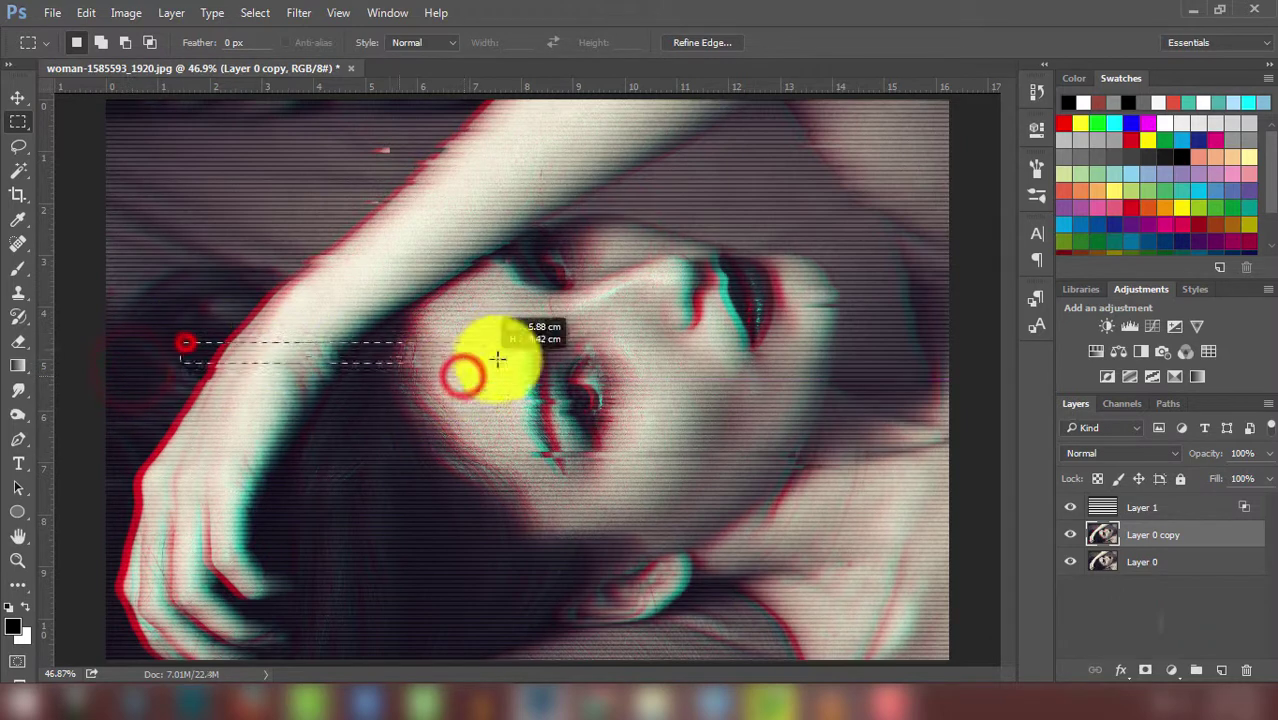
{"action": "left_click_drag", "start_coordinate": [131, 416], "coordinate": [350, 418]}
{"action": "mouse_move", "coordinate": [211, 445]}
{"action": "left_mouse_down"}
{"action": "mouse_move", "coordinate": [880, 483]}
{"action": "mouse_move", "coordinate": [858, 479]}
{"action": "left_mouse_up"}
Select and offset more strips across the lower portrait, hand, upper arm and beside the face
{"action": "left_click_drag", "start_coordinate": [442, 542], "coordinate": [913, 542]}
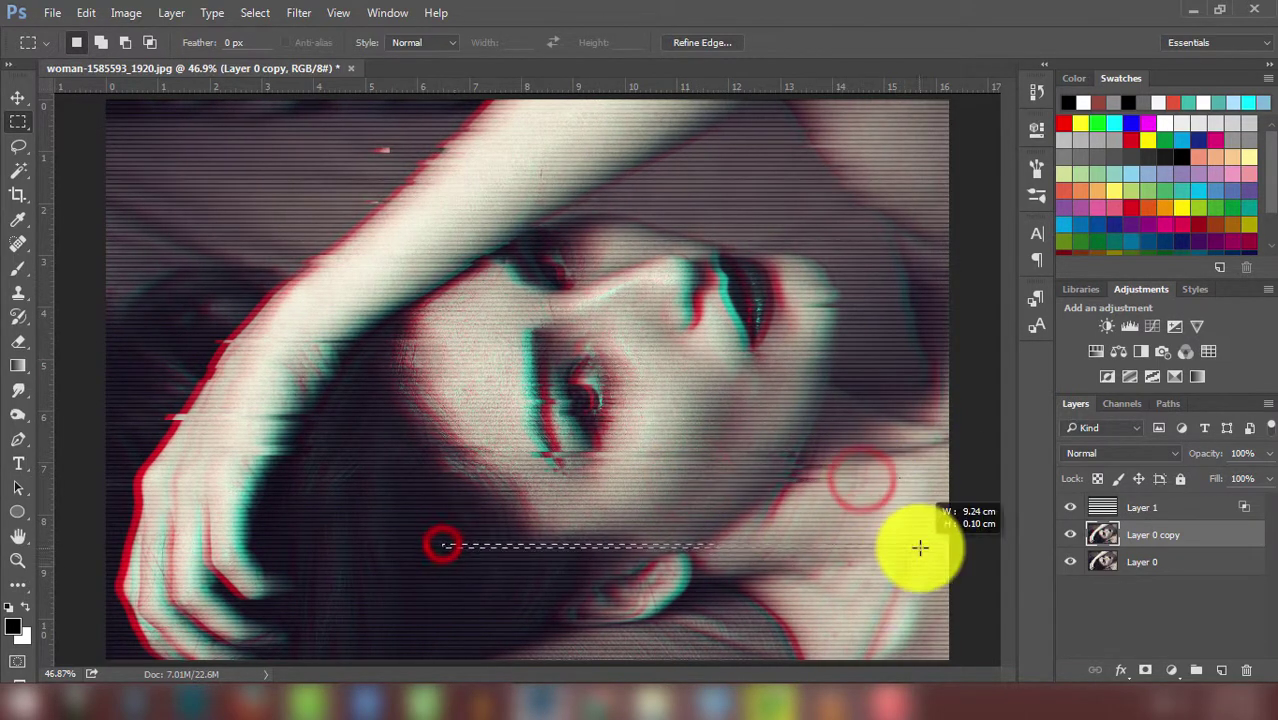
{"action": "left_click_drag", "start_coordinate": [385, 590], "coordinate": [897, 590]}
{"action": "left_click_drag", "start_coordinate": [556, 599], "coordinate": [690, 601]}
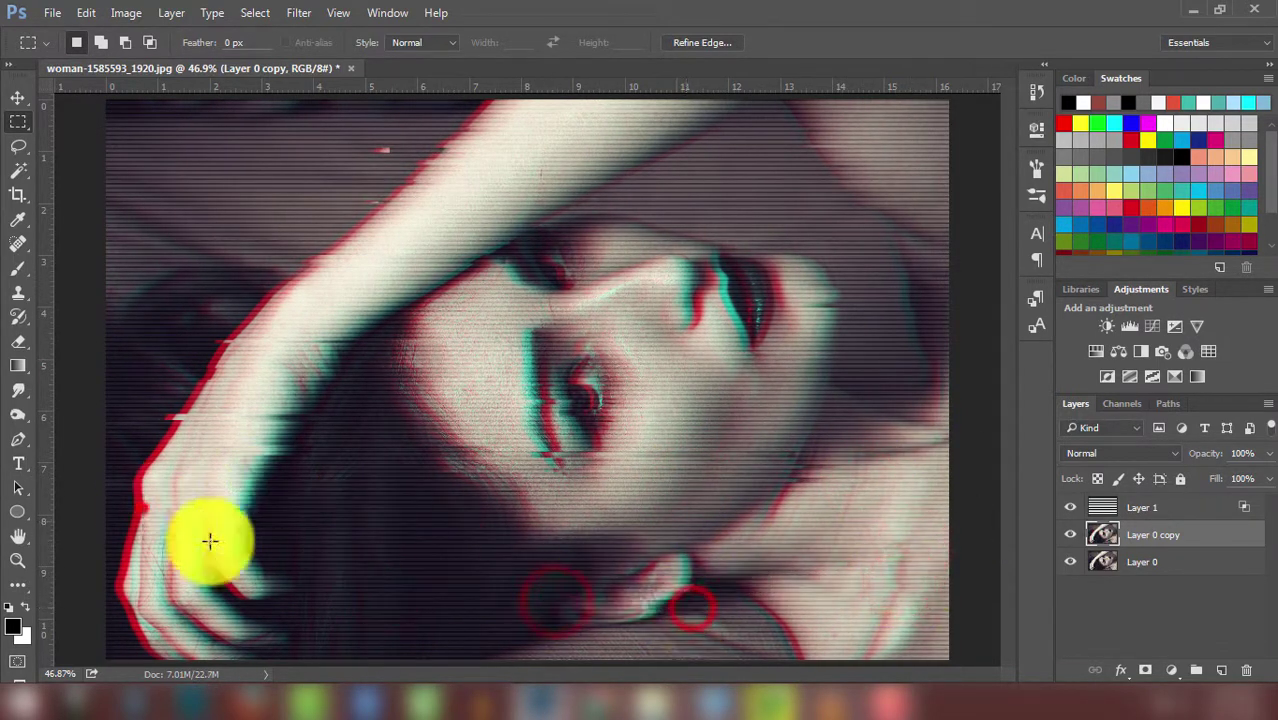
{"action": "left_click_drag", "start_coordinate": [143, 508], "coordinate": [379, 522]}
{"action": "left_click_drag", "start_coordinate": [117, 565], "coordinate": [328, 558]}
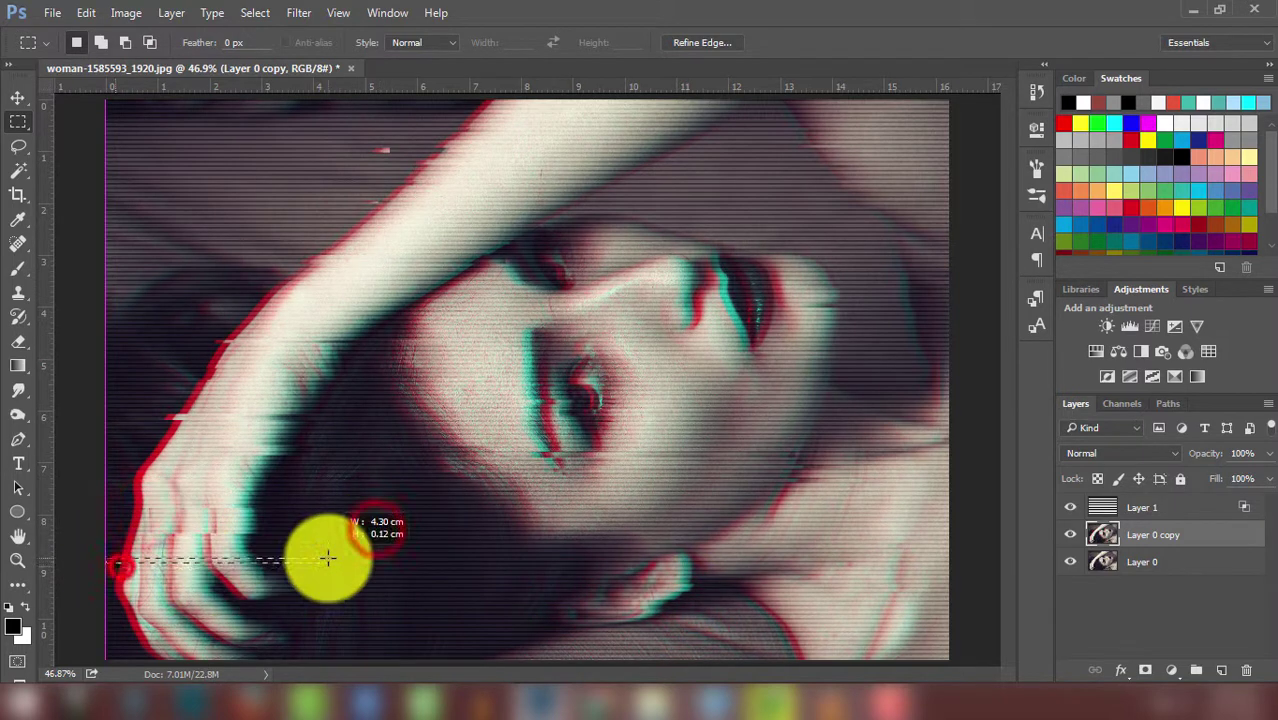
{"action": "left_click", "coordinate": [256, 564]}
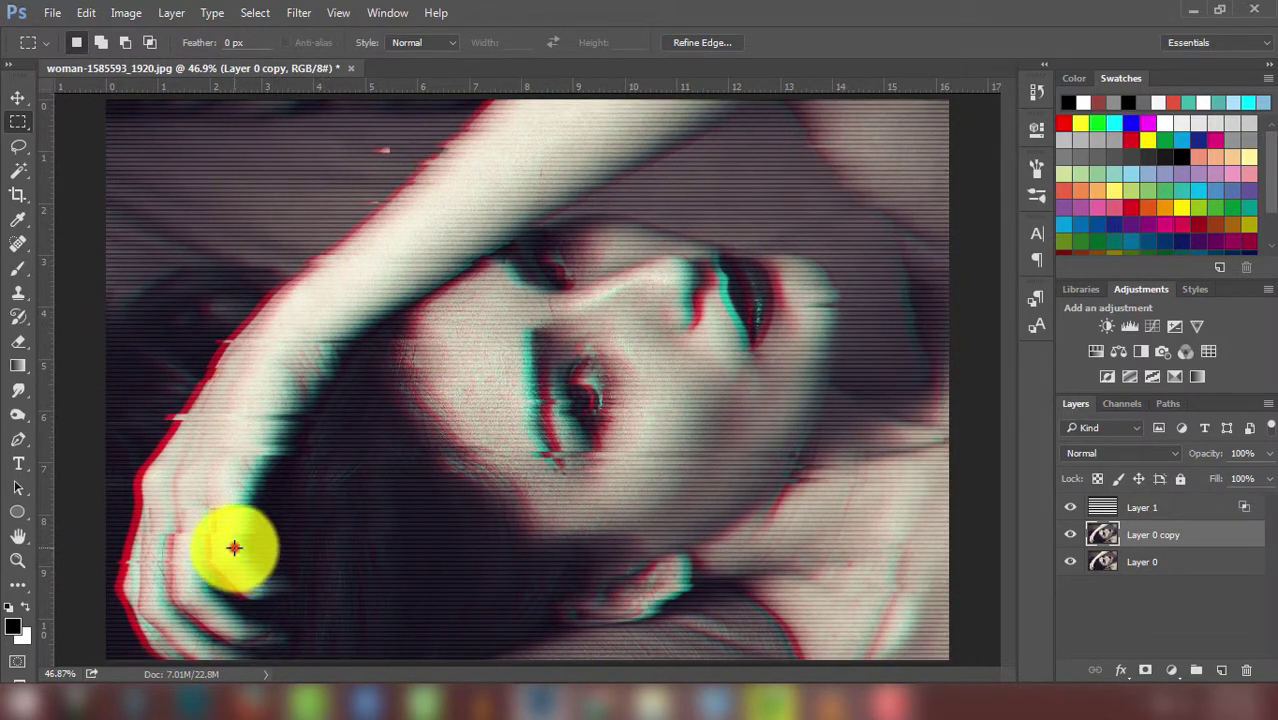
{"action": "left_click_drag", "start_coordinate": [265, 556], "coordinate": [265, 556]}
{"action": "left_click_drag", "start_coordinate": [200, 385], "coordinate": [171, 371]}
{"action": "mouse_move", "coordinate": [235, 314]}
{"action": "left_mouse_down"}
{"action": "mouse_move", "coordinate": [261, 314]}
{"action": "mouse_move", "coordinate": [241, 318]}
{"action": "left_mouse_up"}
{"action": "mouse_move", "coordinate": [316, 239]}
{"action": "left_mouse_down"}
{"action": "mouse_move", "coordinate": [343, 240]}
{"action": "mouse_move", "coordinate": [400, 188]}
{"action": "left_mouse_up"}
{"action": "left_click_drag", "start_coordinate": [245, 287], "coordinate": [270, 290]}
{"action": "left_click_drag", "start_coordinate": [551, 204], "coordinate": [590, 206]}
Offset thin marquee strips across the face, right side and bottom edge of Layer 0 copy
{"action": "left_click_drag", "start_coordinate": [660, 236], "coordinate": [715, 239]}
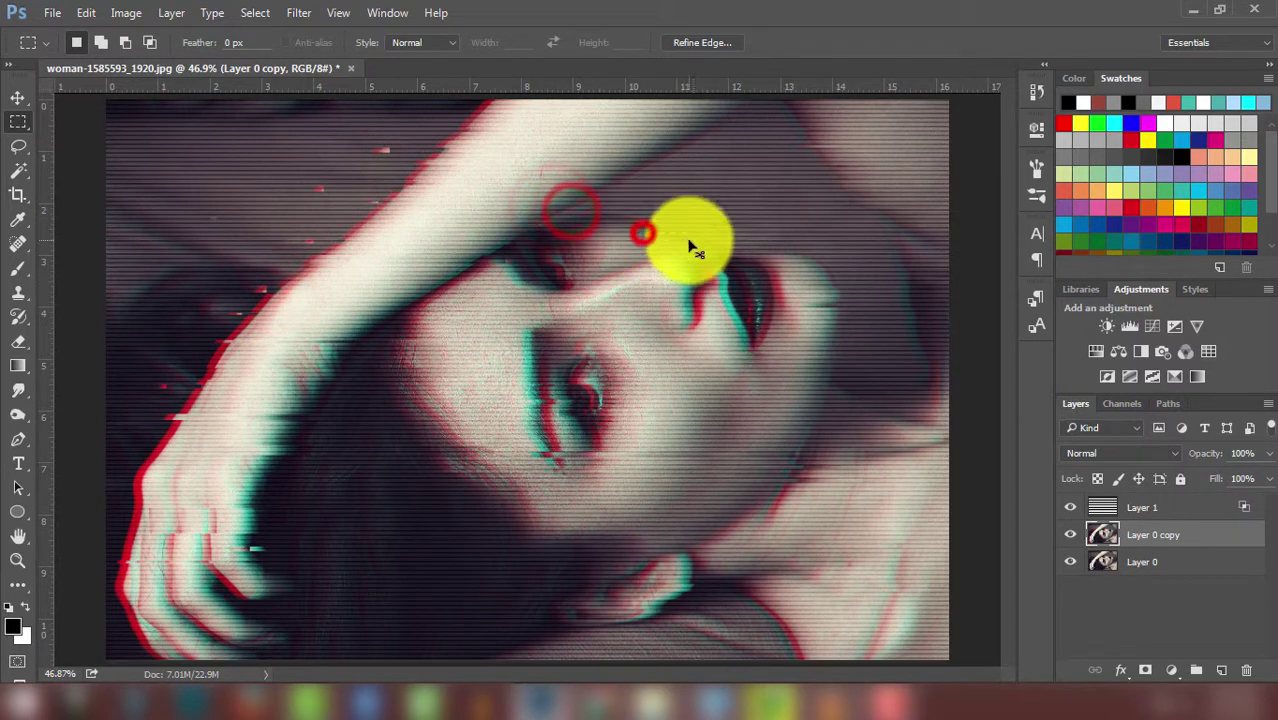
{"action": "mouse_move", "coordinate": [462, 283]}
{"action": "left_mouse_down"}
{"action": "mouse_move", "coordinate": [593, 271]}
{"action": "mouse_move", "coordinate": [765, 320]}
{"action": "left_mouse_up"}
{"action": "left_click_drag", "start_coordinate": [650, 305], "coordinate": [785, 300]}
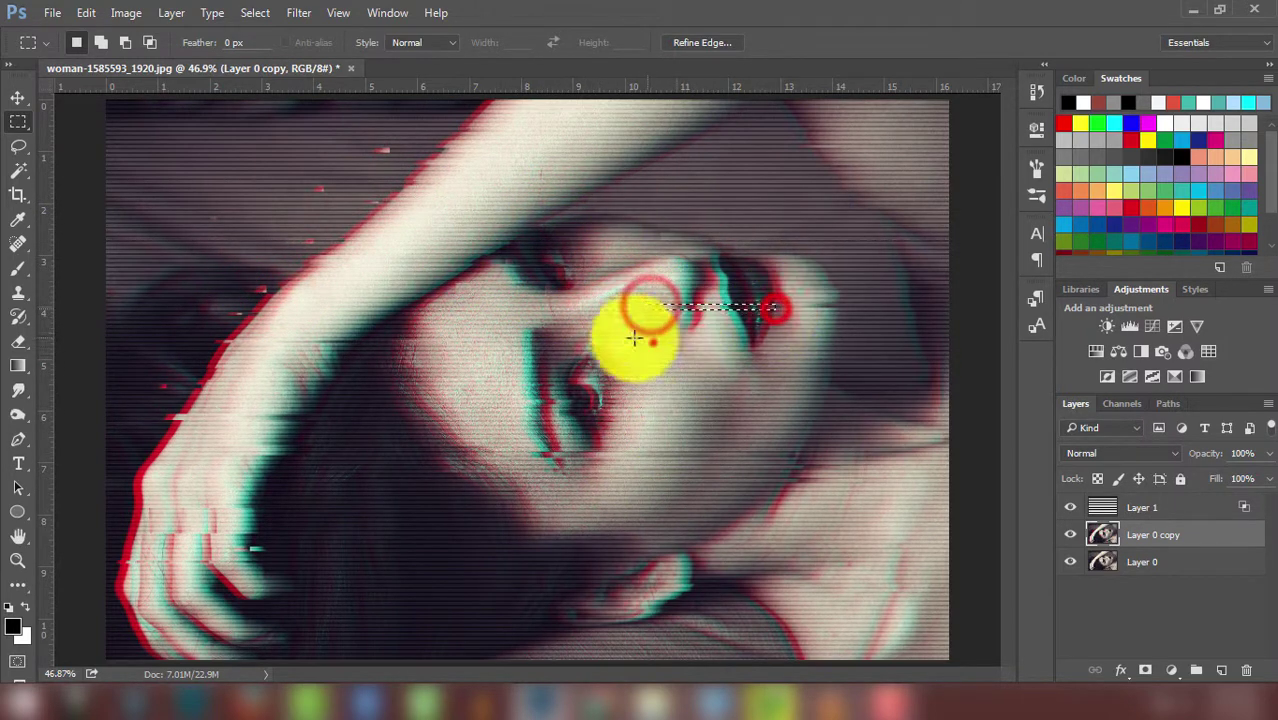
{"action": "left_click_drag", "start_coordinate": [650, 342], "coordinate": [879, 347]}
{"action": "mouse_move", "coordinate": [715, 416]}
{"action": "left_mouse_down"}
{"action": "mouse_move", "coordinate": [903, 435]}
{"action": "mouse_move", "coordinate": [870, 414]}
{"action": "left_mouse_up"}
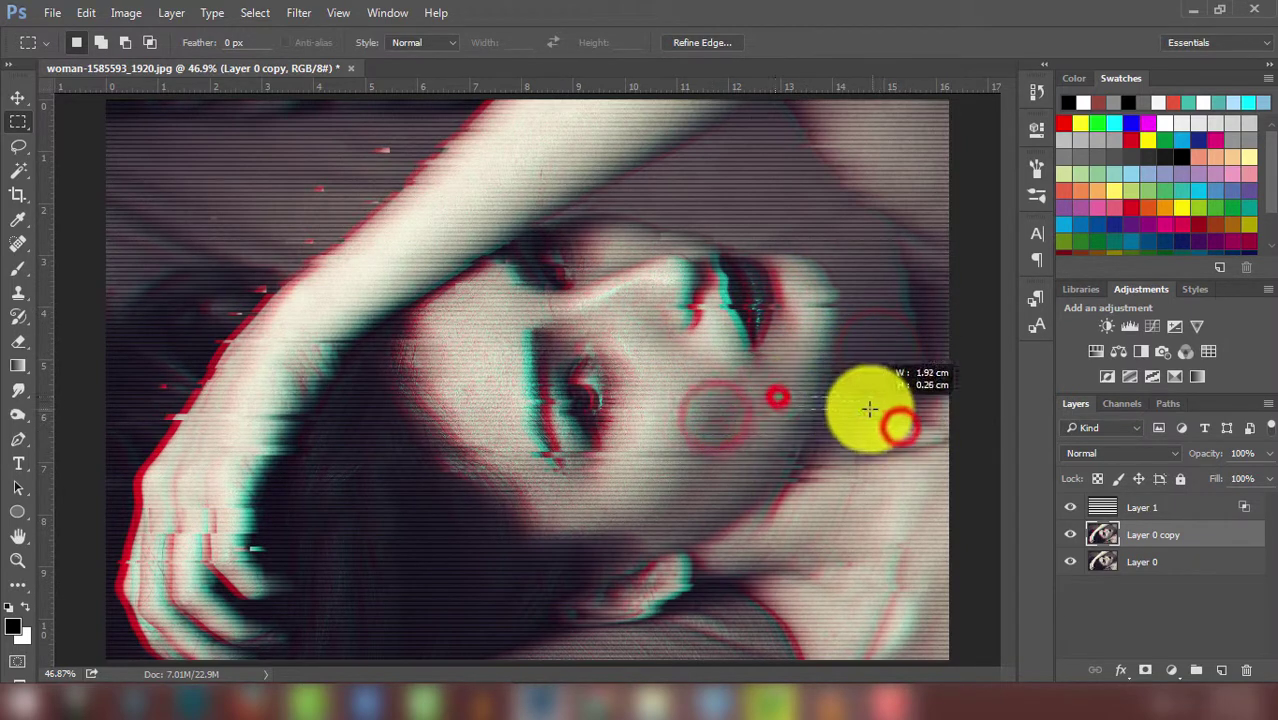
{"action": "left_click_drag", "start_coordinate": [773, 400], "coordinate": [884, 405]}
{"action": "mouse_move", "coordinate": [372, 571]}
{"action": "left_mouse_down"}
{"action": "mouse_move", "coordinate": [783, 555]}
{"action": "mouse_move", "coordinate": [633, 562]}
{"action": "mouse_move", "coordinate": [907, 526]}
{"action": "left_mouse_up"}
{"action": "left_click_drag", "start_coordinate": [699, 517], "coordinate": [890, 528]}
{"action": "left_click_drag", "start_coordinate": [699, 622], "coordinate": [825, 622]}
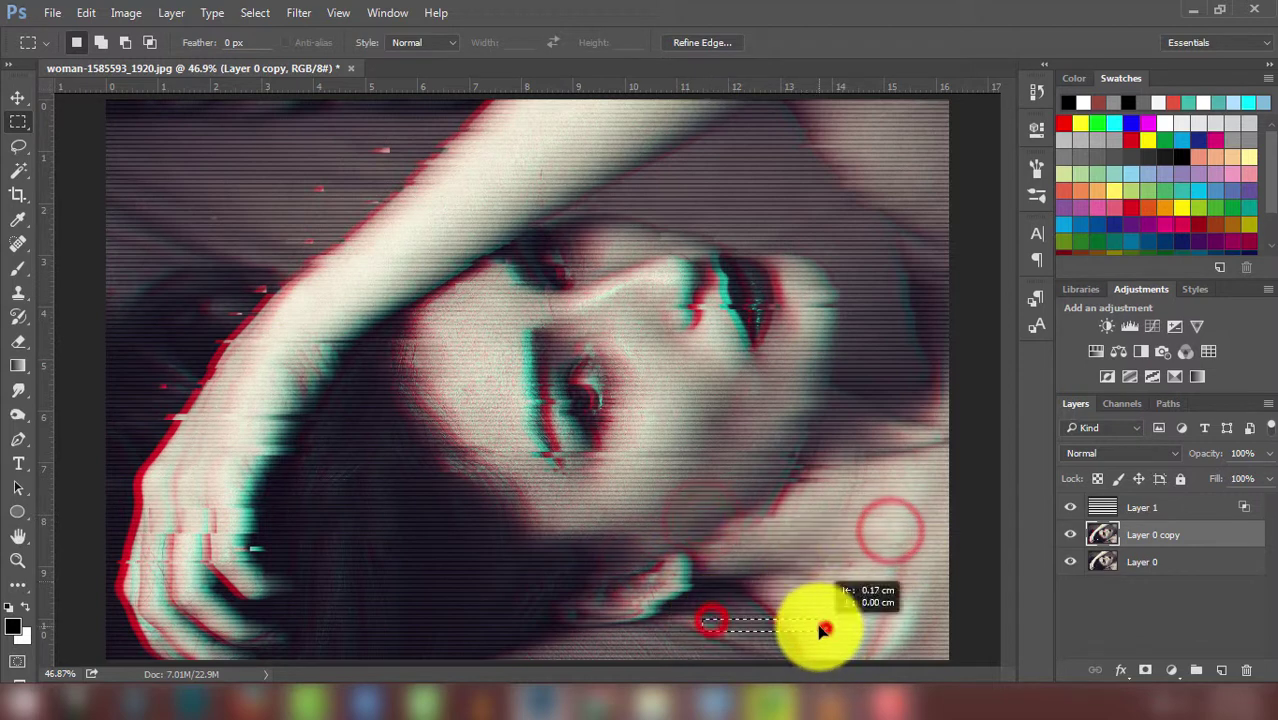
{"action": "mouse_move", "coordinate": [470, 650]}
{"action": "left_mouse_down"}
{"action": "mouse_move", "coordinate": [827, 650]}
{"action": "mouse_move", "coordinate": [819, 633]}
{"action": "left_mouse_up"}
Select strips across the hand, cheek and top of the arm, and nudge a slice sideways
{"action": "mouse_move", "coordinate": [190, 598]}
{"action": "left_mouse_down"}
{"action": "mouse_move", "coordinate": [275, 603]}
{"action": "mouse_move", "coordinate": [345, 628]}
{"action": "left_mouse_up"}
{"action": "mouse_move", "coordinate": [333, 419]}
{"action": "left_mouse_down"}
{"action": "mouse_move", "coordinate": [497, 392]}
{"action": "mouse_move", "coordinate": [479, 402]}
{"action": "left_mouse_up"}
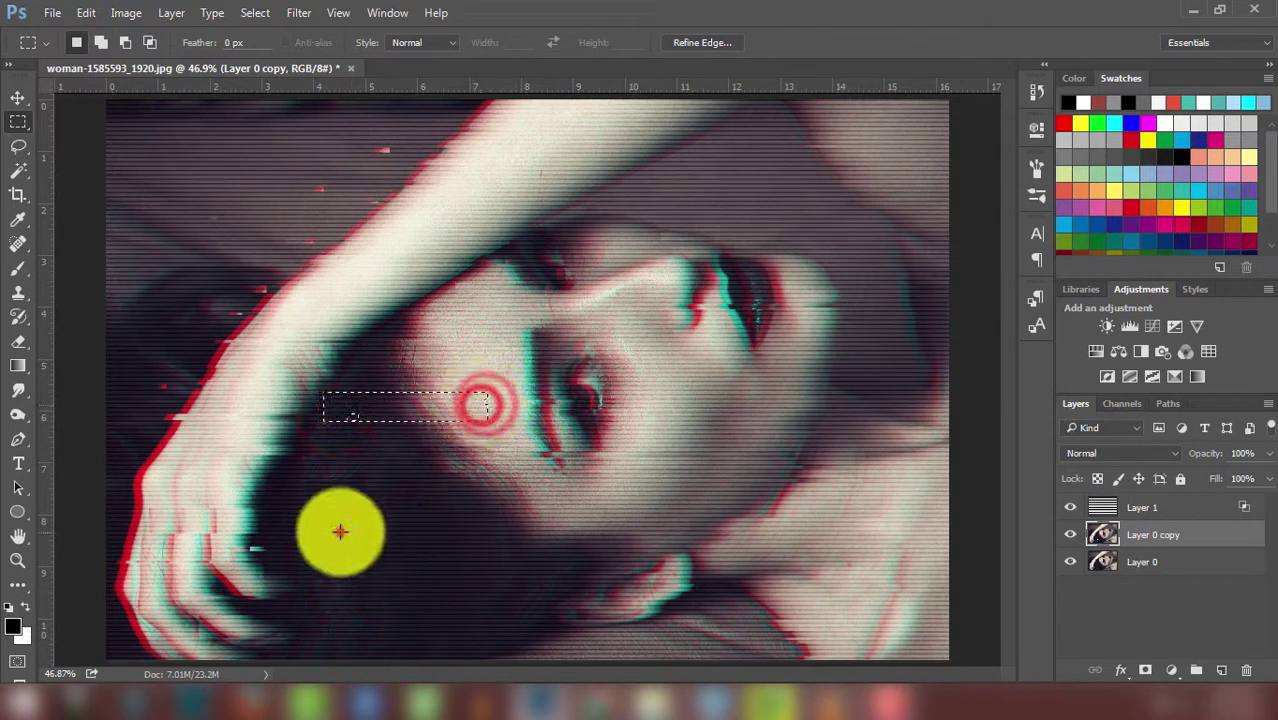
{"action": "left_click_drag", "start_coordinate": [337, 530], "coordinate": [531, 539]}
{"action": "left_click_drag", "start_coordinate": [437, 582], "coordinate": [296, 580]}
{"action": "left_click_drag", "start_coordinate": [243, 334], "coordinate": [234, 334]}
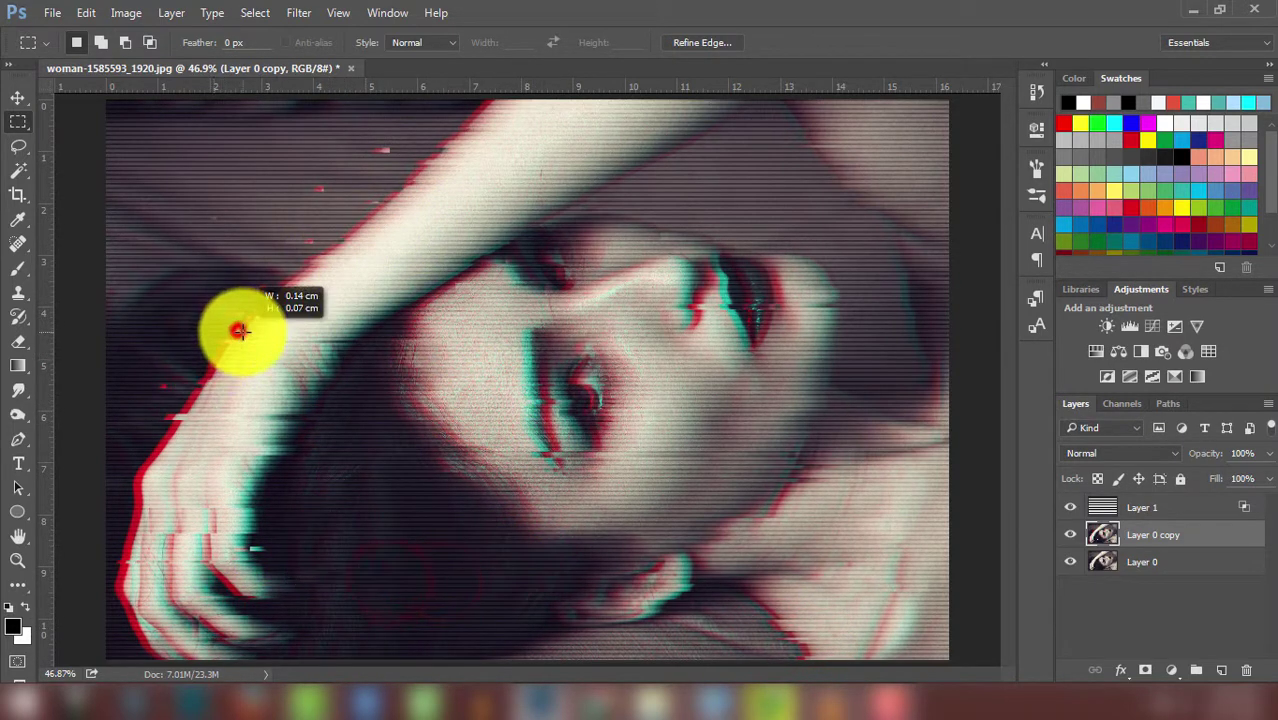
{"action": "left_click_drag", "start_coordinate": [475, 106], "coordinate": [152, 128]}
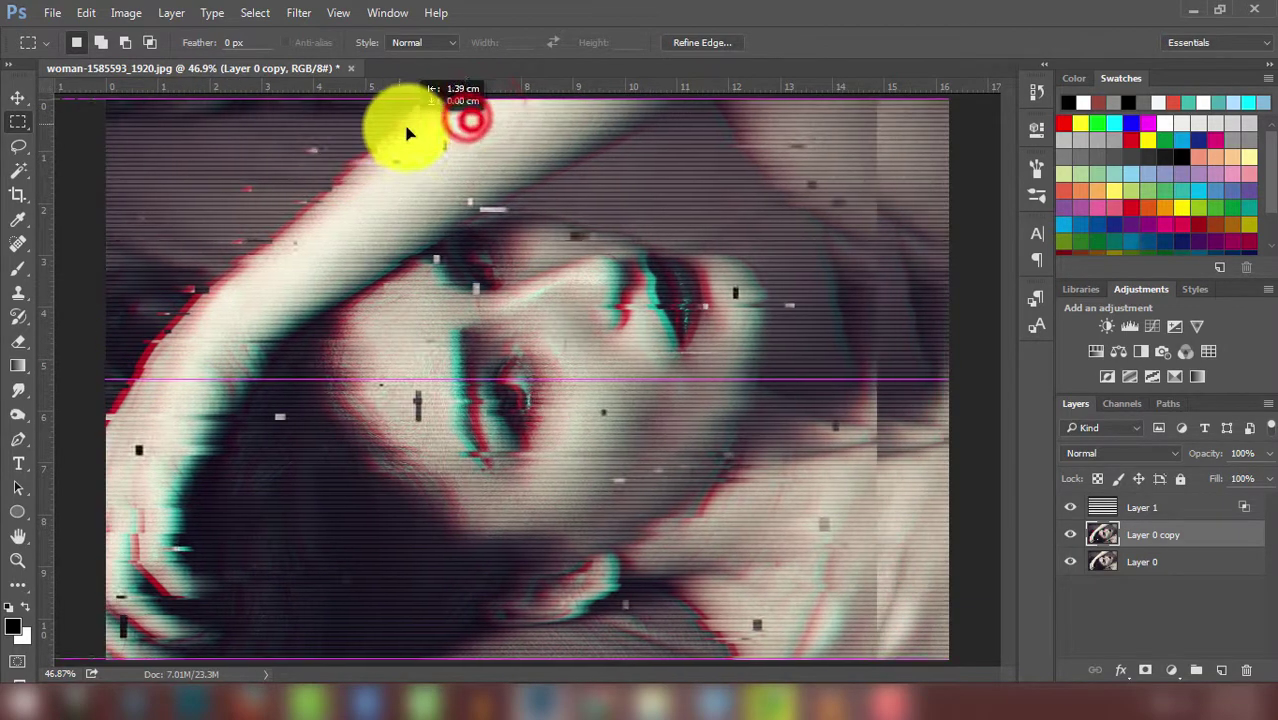
{"action": "left_click_drag", "start_coordinate": [467, 118], "coordinate": [477, 130]}
Select thin strips across the arm, right edge, mouth, eye and chin area
{"action": "left_click", "coordinate": [467, 119]}
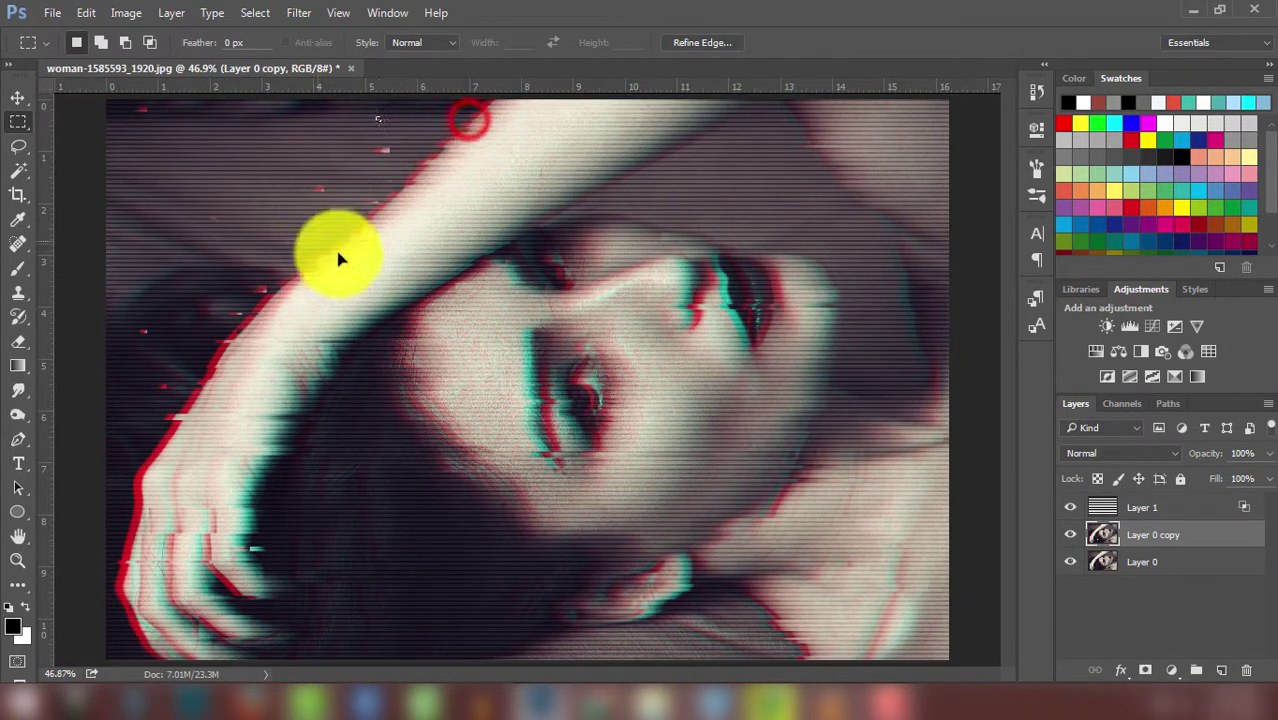
{"action": "left_click_drag", "start_coordinate": [577, 157], "coordinate": [678, 161]}
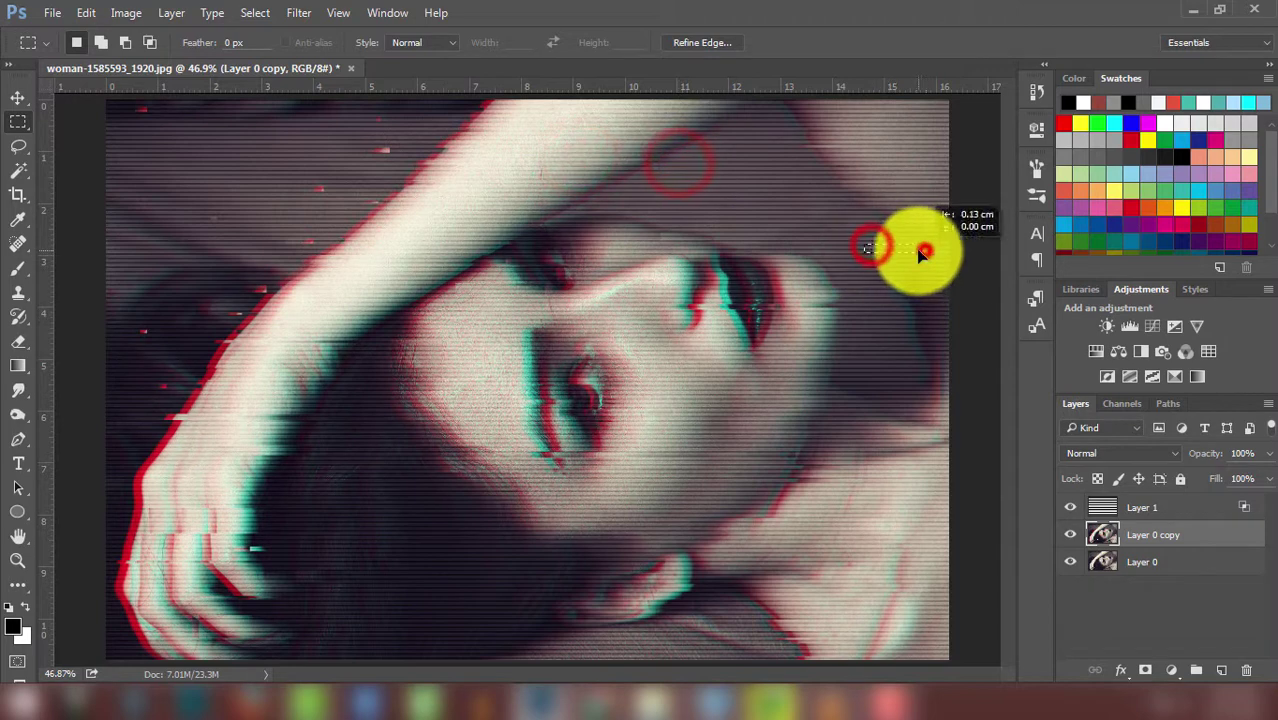
{"action": "left_click_drag", "start_coordinate": [870, 250], "coordinate": [753, 379]}
{"action": "left_click_drag", "start_coordinate": [840, 330], "coordinate": [827, 333]}
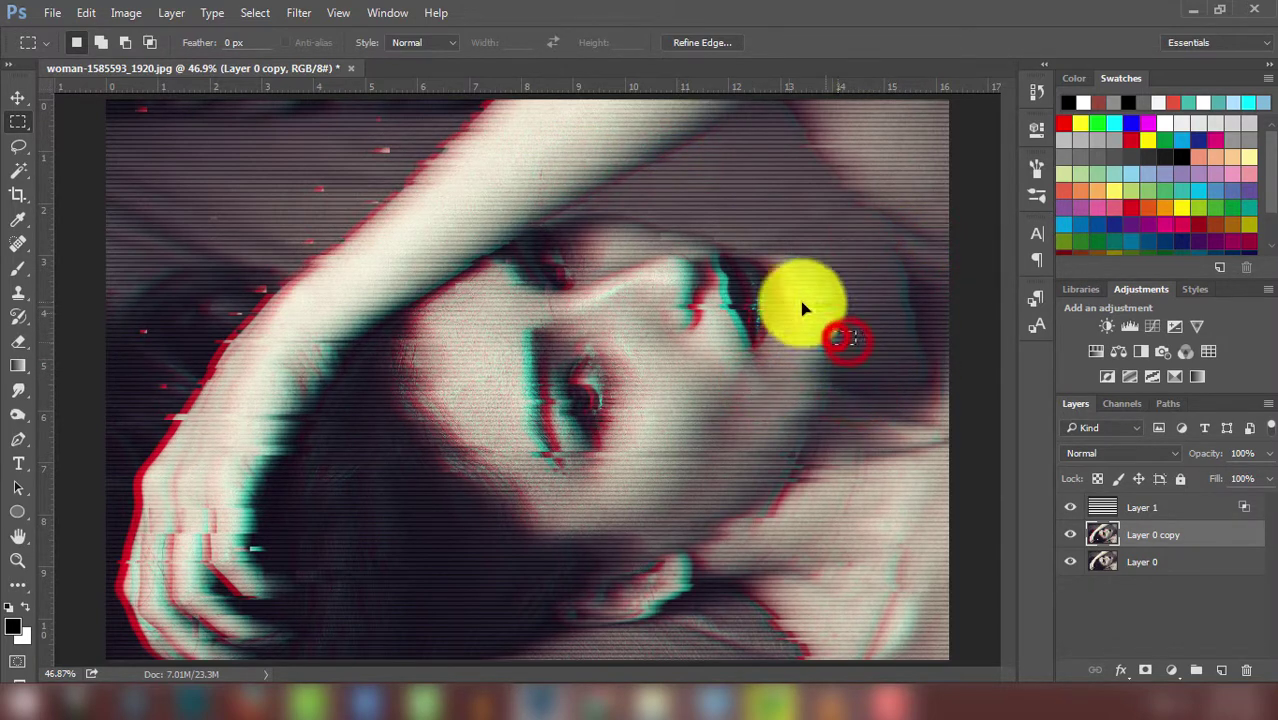
{"action": "left_click_drag", "start_coordinate": [491, 337], "coordinate": [542, 337]}
{"action": "mouse_move", "coordinate": [613, 247]}
{"action": "left_mouse_down"}
{"action": "mouse_move", "coordinate": [709, 251]}
{"action": "mouse_move", "coordinate": [661, 261]}
{"action": "mouse_move", "coordinate": [712, 262]}
{"action": "left_mouse_up"}
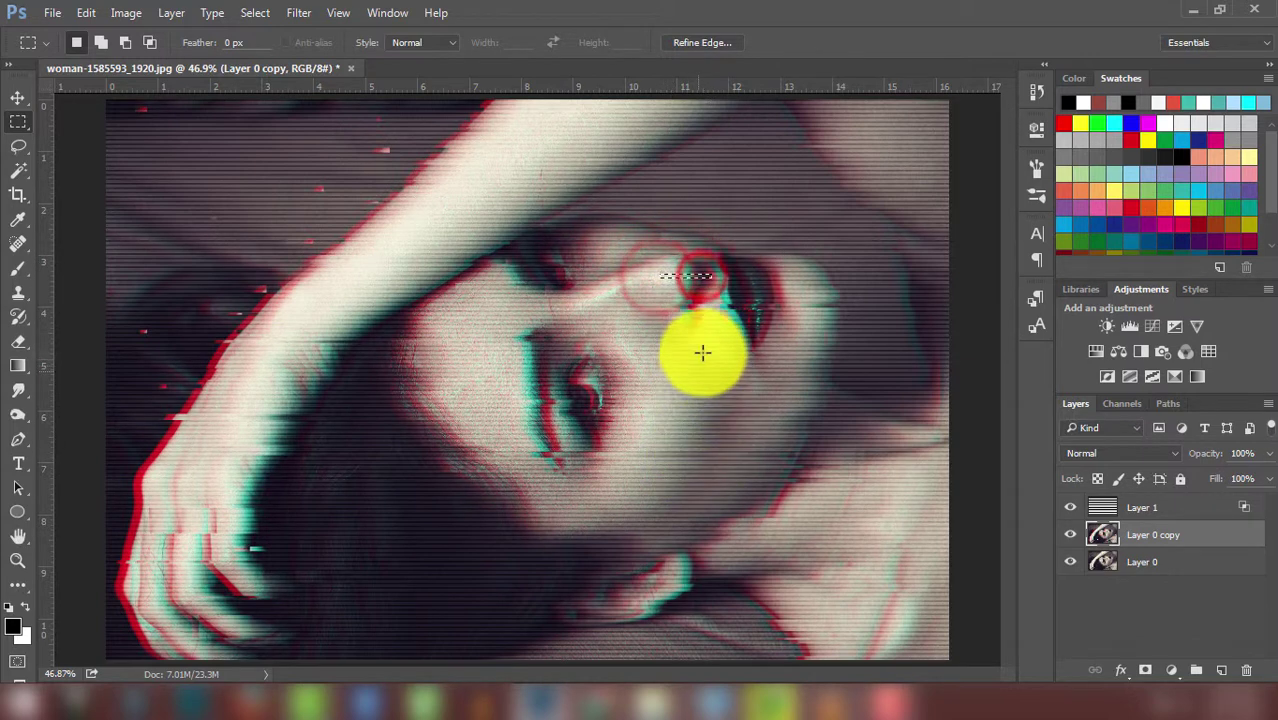
{"action": "left_click_drag", "start_coordinate": [702, 354], "coordinate": [842, 362]}
{"action": "left_click_drag", "start_coordinate": [573, 519], "coordinate": [699, 523]}
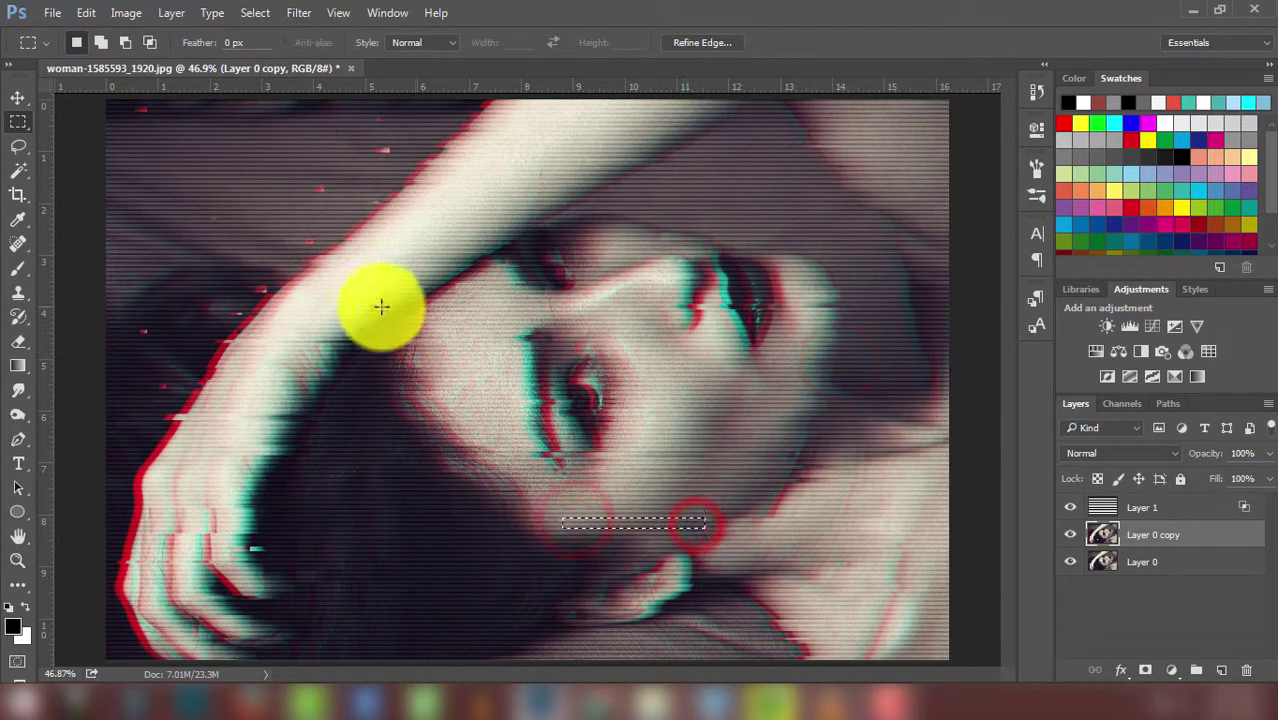
{"action": "left_click_drag", "start_coordinate": [361, 228], "coordinate": [371, 229]}
Select strips on the upper arm and left cheek, then shift a face slice sideways
{"action": "left_click", "coordinate": [556, 200]}
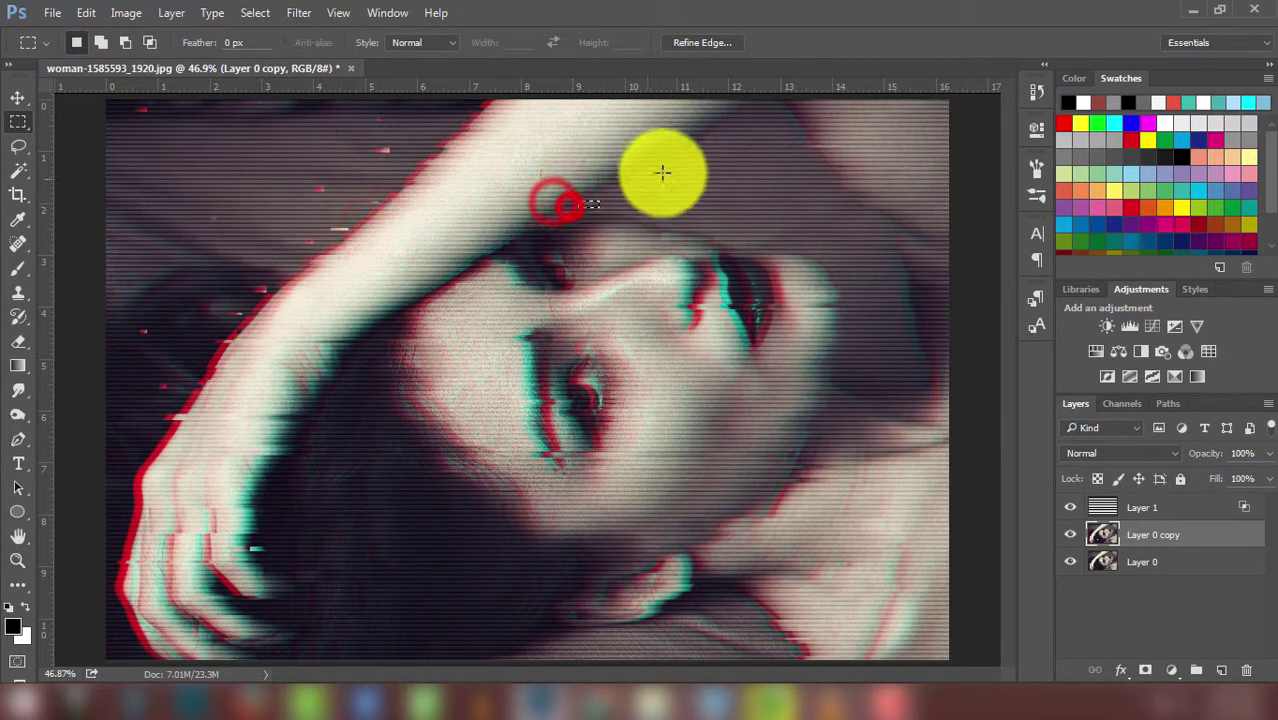
{"action": "left_click_drag", "start_coordinate": [662, 150], "coordinate": [672, 150]}
{"action": "mouse_move", "coordinate": [793, 120]}
{"action": "left_mouse_down"}
{"action": "mouse_move", "coordinate": [812, 130]}
{"action": "mouse_move", "coordinate": [827, 171]}
{"action": "mouse_move", "coordinate": [910, 228]}
{"action": "left_mouse_up"}
{"action": "left_click", "coordinate": [366, 182]}
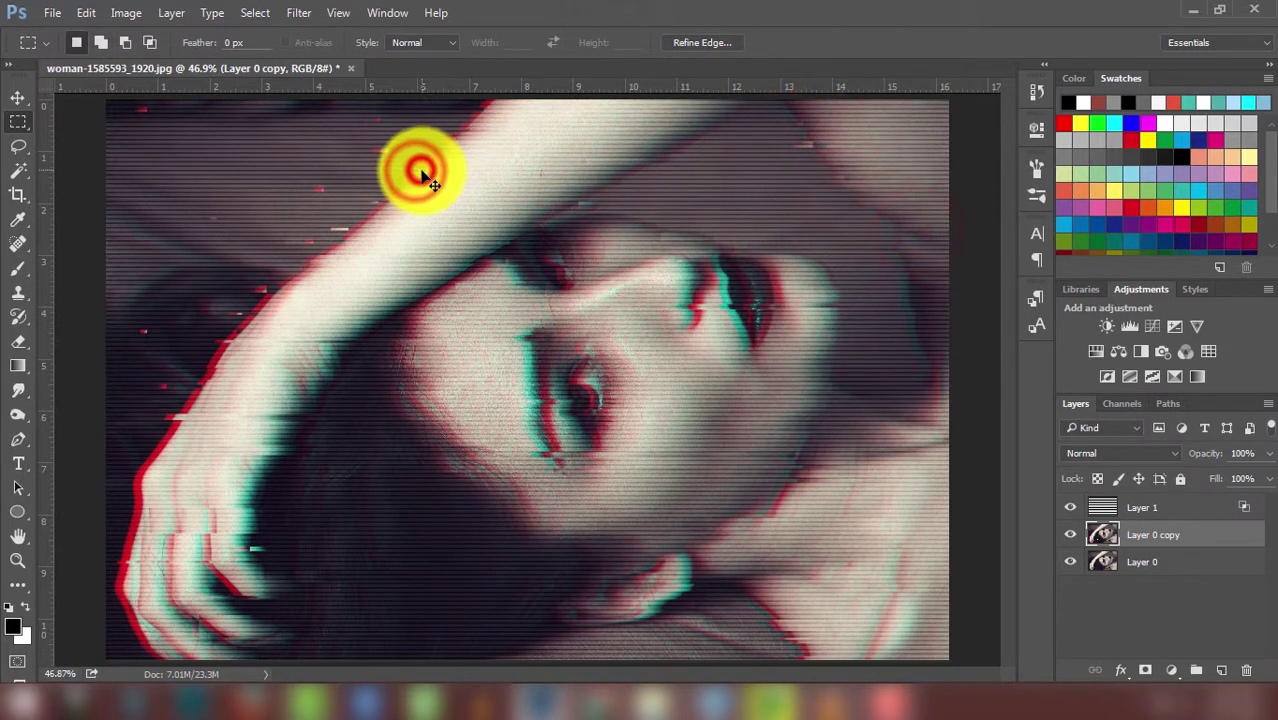
{"action": "left_click", "coordinate": [449, 134]}
{"action": "left_click_drag", "start_coordinate": [311, 140], "coordinate": [453, 353]}
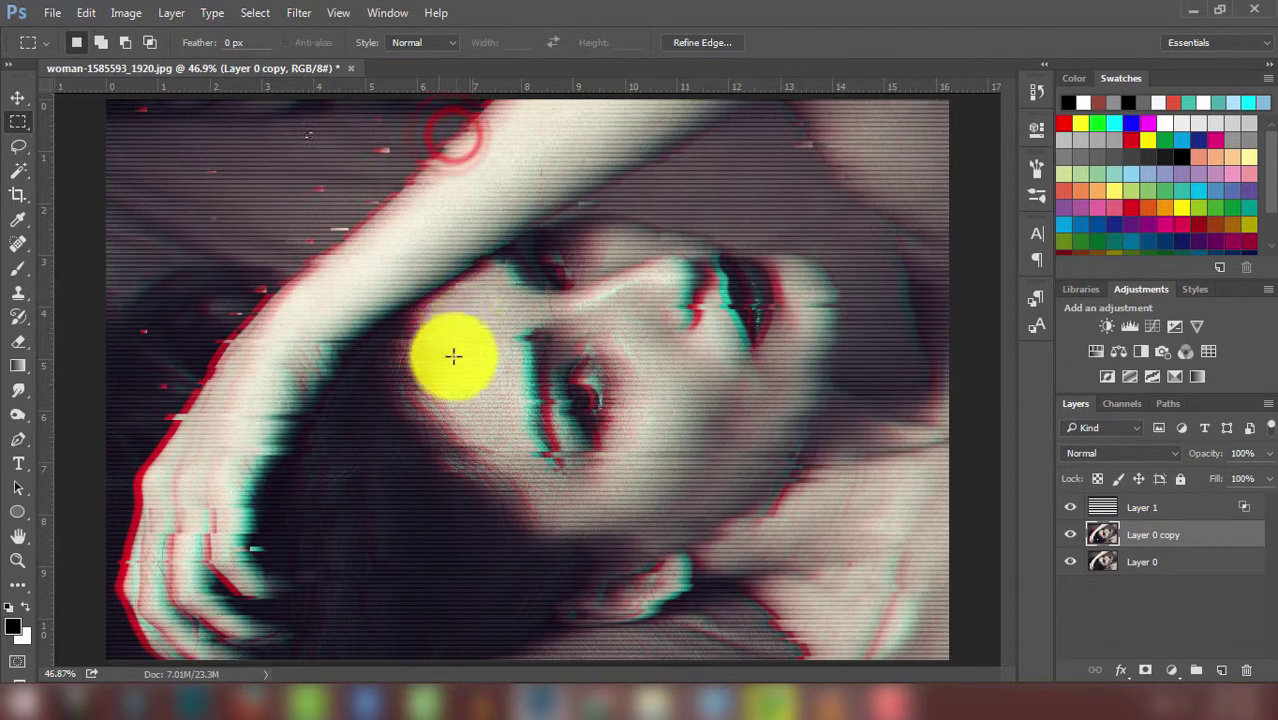
{"action": "mouse_move", "coordinate": [465, 305]}
{"action": "left_mouse_down"}
{"action": "mouse_move", "coordinate": [456, 296]}
{"action": "mouse_move", "coordinate": [420, 335]}
{"action": "mouse_move", "coordinate": [408, 302]}
{"action": "left_mouse_up"}
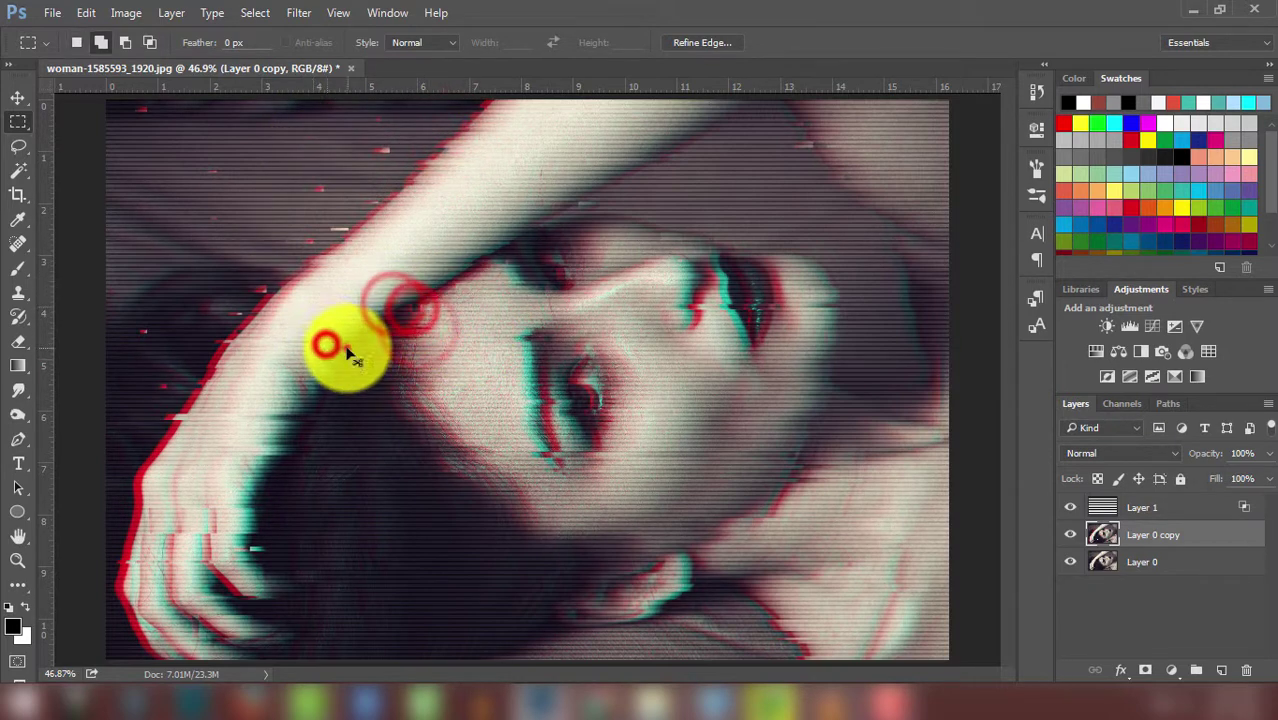
{"action": "left_click_drag", "start_coordinate": [333, 355], "coordinate": [328, 371]}
{"action": "left_click", "coordinate": [521, 231]}
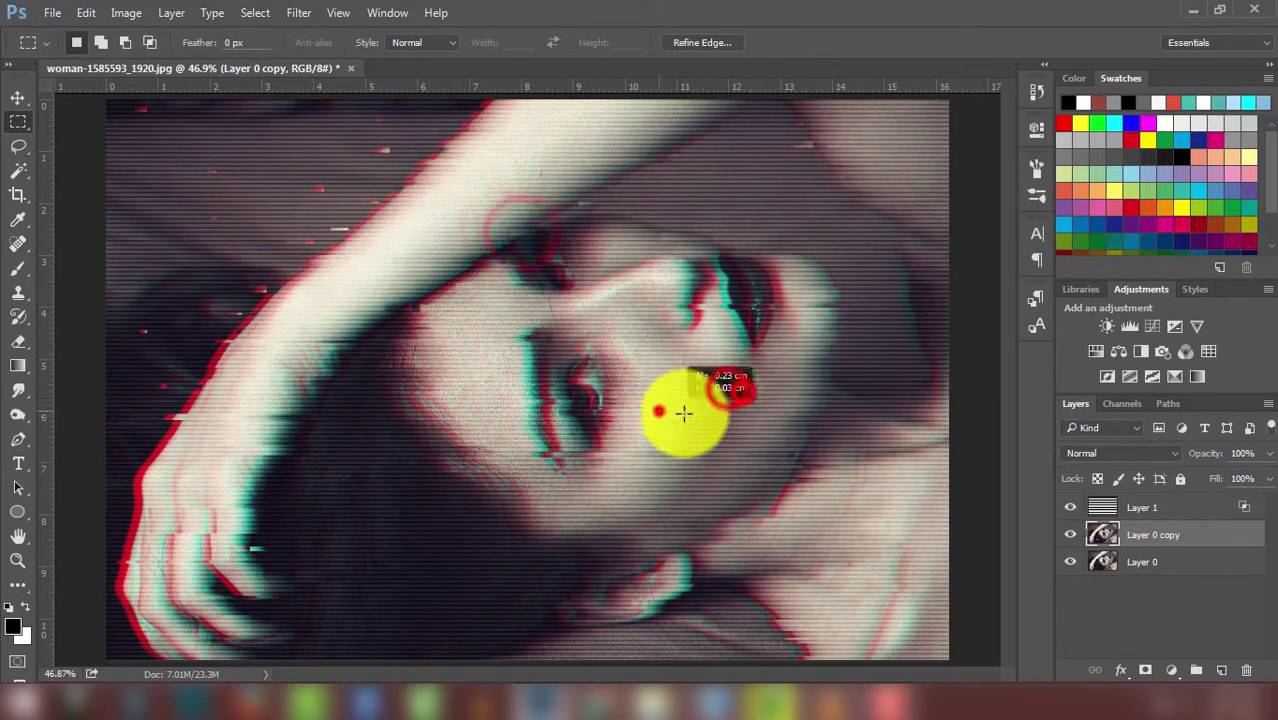
{"action": "mouse_move", "coordinate": [727, 388]}
{"action": "left_mouse_down"}
{"action": "mouse_move", "coordinate": [685, 357]}
{"action": "mouse_move", "coordinate": [643, 354]}
{"action": "left_mouse_up"}
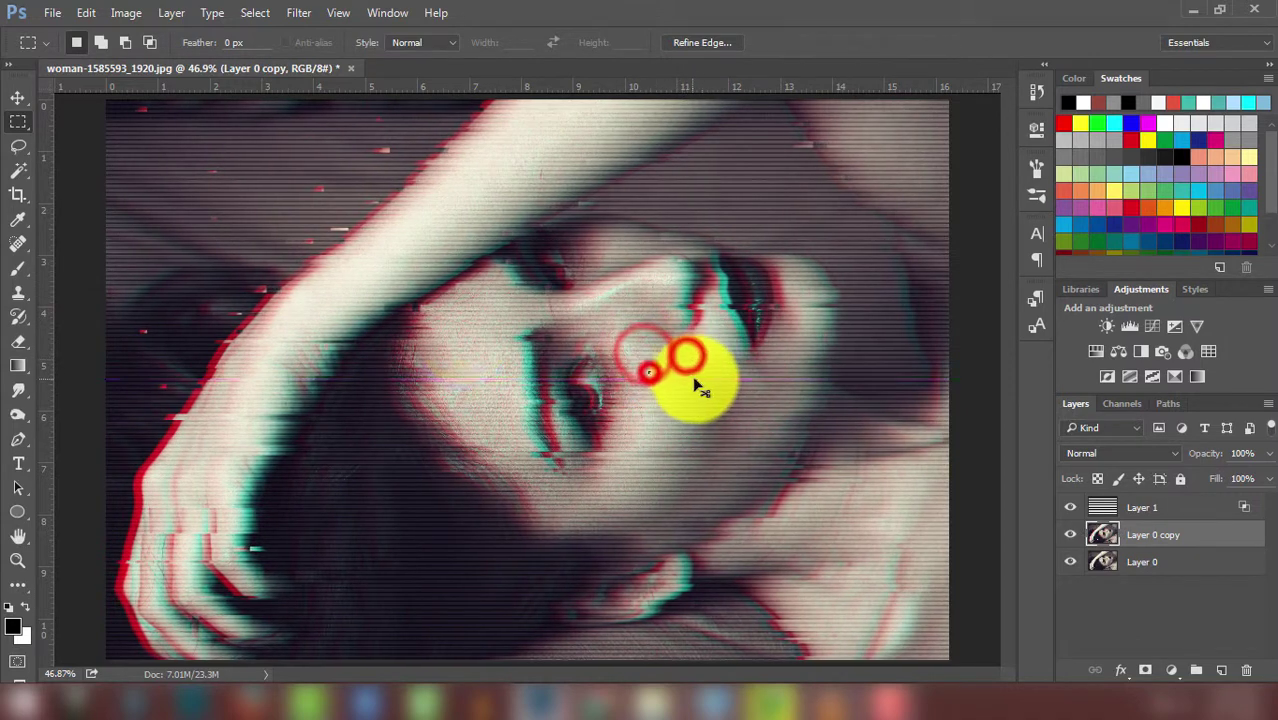
Select strips on the left face, arm top and lower arm, offset one, then deselect
{"action": "mouse_move", "coordinate": [428, 320]}
{"action": "left_mouse_down"}
{"action": "mouse_move", "coordinate": [462, 322]}
{"action": "mouse_move", "coordinate": [430, 318]}
{"action": "left_mouse_up"}
{"action": "left_click", "coordinate": [440, 297]}
{"action": "mouse_move", "coordinate": [511, 184]}
{"action": "left_mouse_down"}
{"action": "mouse_move", "coordinate": [599, 177]}
{"action": "mouse_move", "coordinate": [570, 171]}
{"action": "left_mouse_up"}
{"action": "left_click", "coordinate": [608, 117]}
{"action": "left_click", "coordinate": [670, 118]}
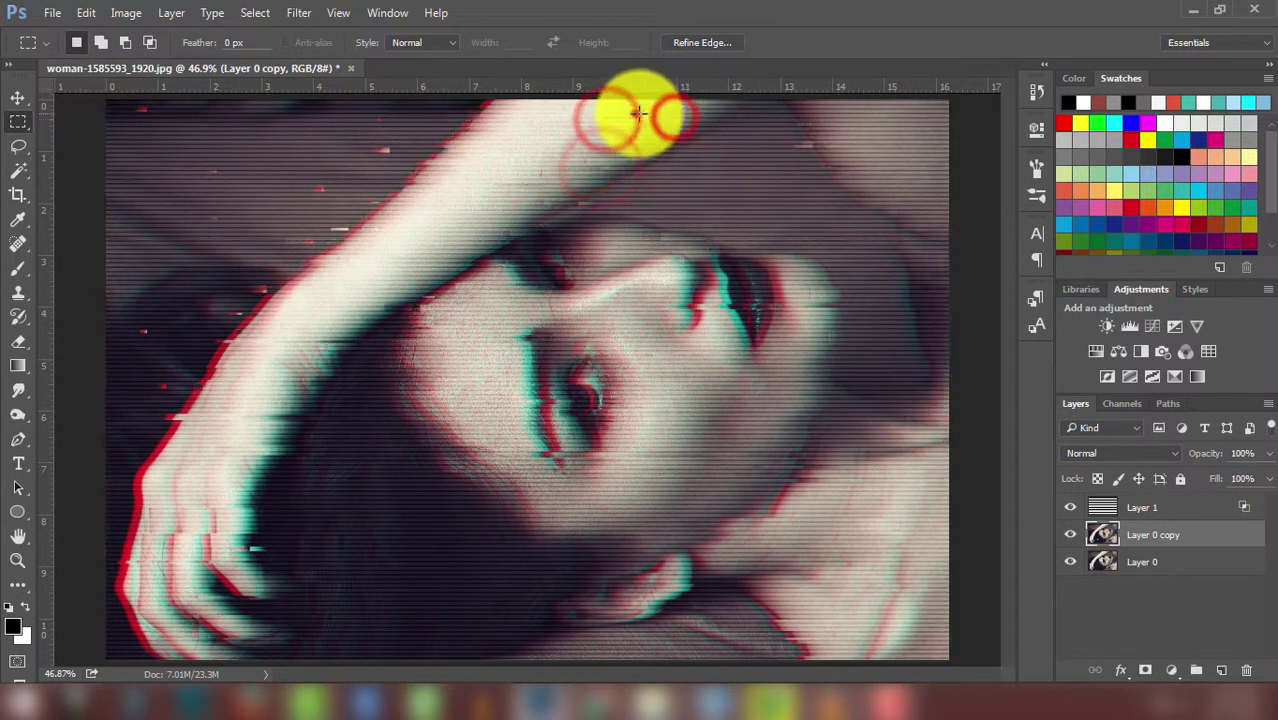
{"action": "left_click_drag", "start_coordinate": [637, 113], "coordinate": [737, 115]}
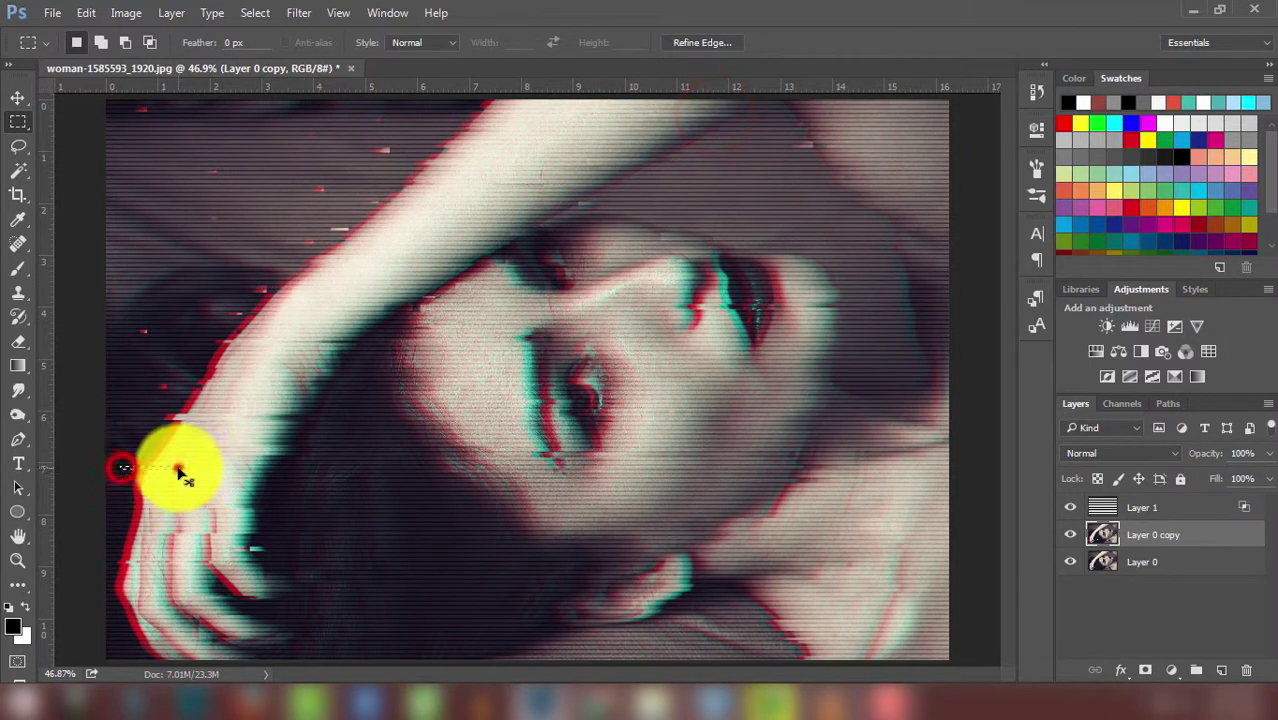
{"action": "left_click_drag", "start_coordinate": [125, 505], "coordinate": [317, 477]}
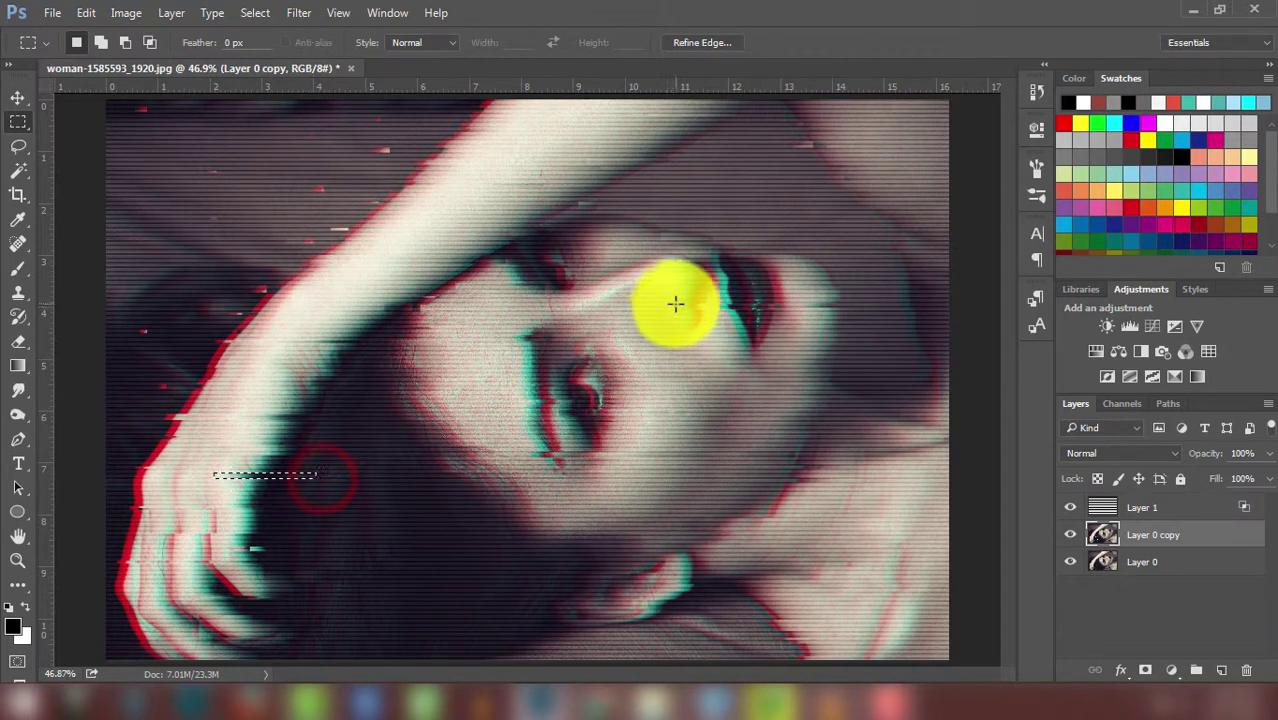
{"action": "left_click_drag", "start_coordinate": [697, 318], "coordinate": [712, 350]}
{"action": "left_click", "coordinate": [712, 344]}
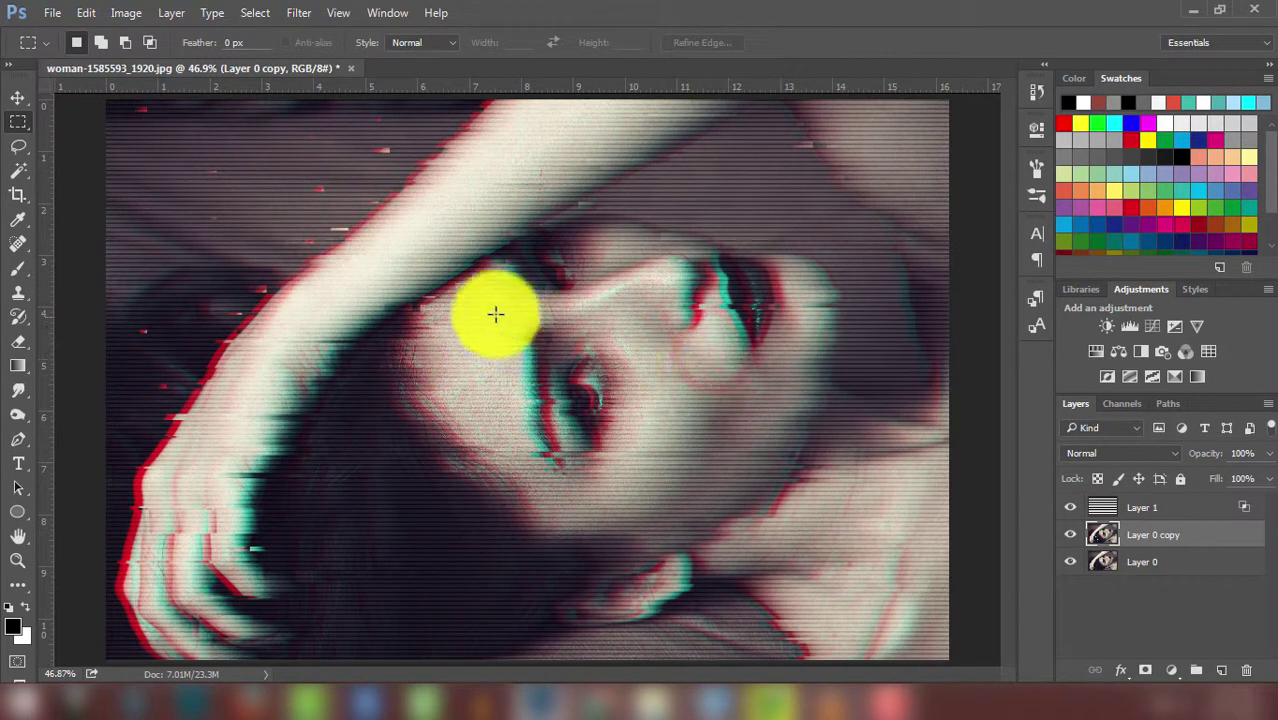
Shift four more thin horizontal slices across the face, cheek and chin sideways
{"action": "left_click_drag", "start_coordinate": [418, 403], "coordinate": [495, 403]}
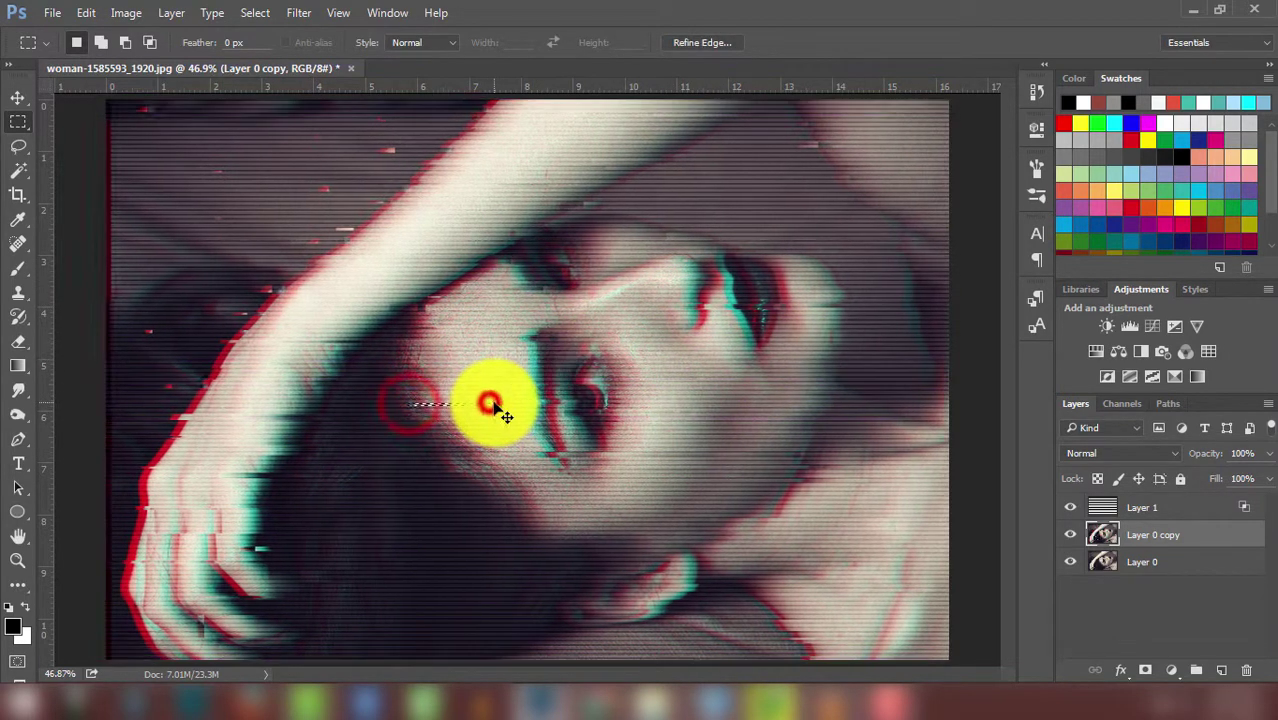
{"action": "left_click_drag", "start_coordinate": [756, 422], "coordinate": [876, 422]}
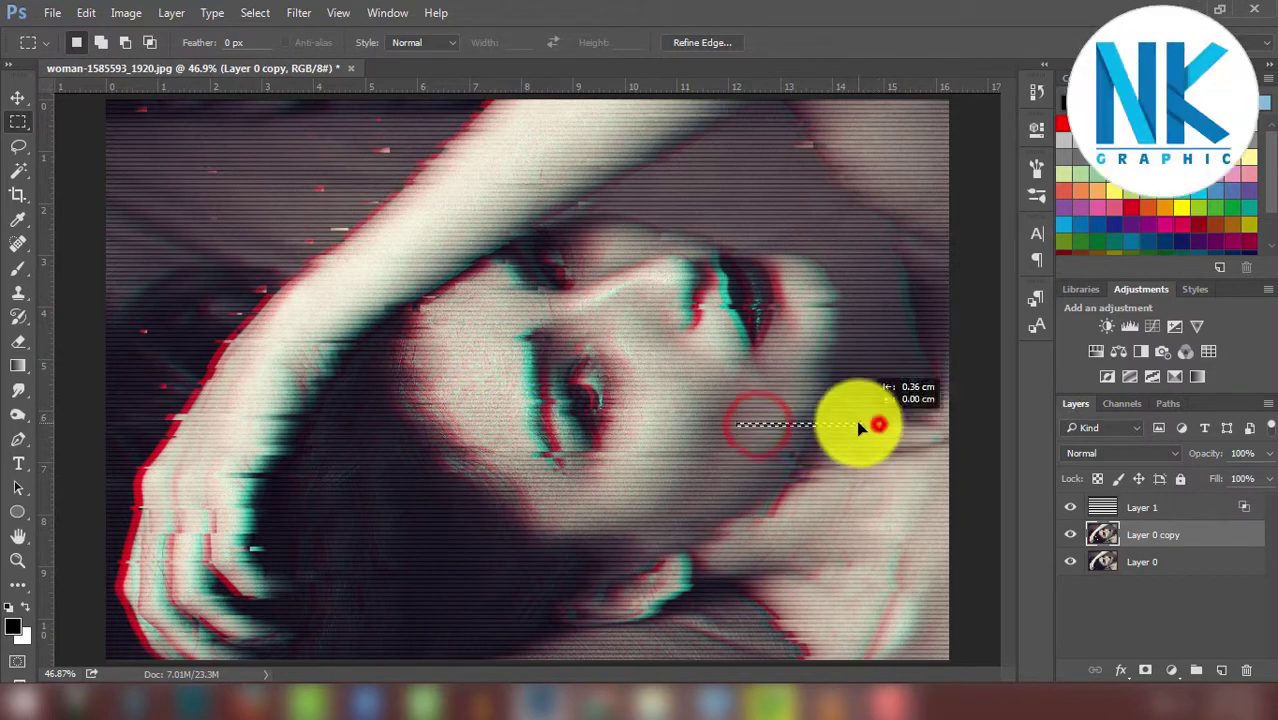
{"action": "left_click_drag", "start_coordinate": [652, 527], "coordinate": [825, 530]}
{"action": "left_click_drag", "start_coordinate": [753, 551], "coordinate": [529, 549]}
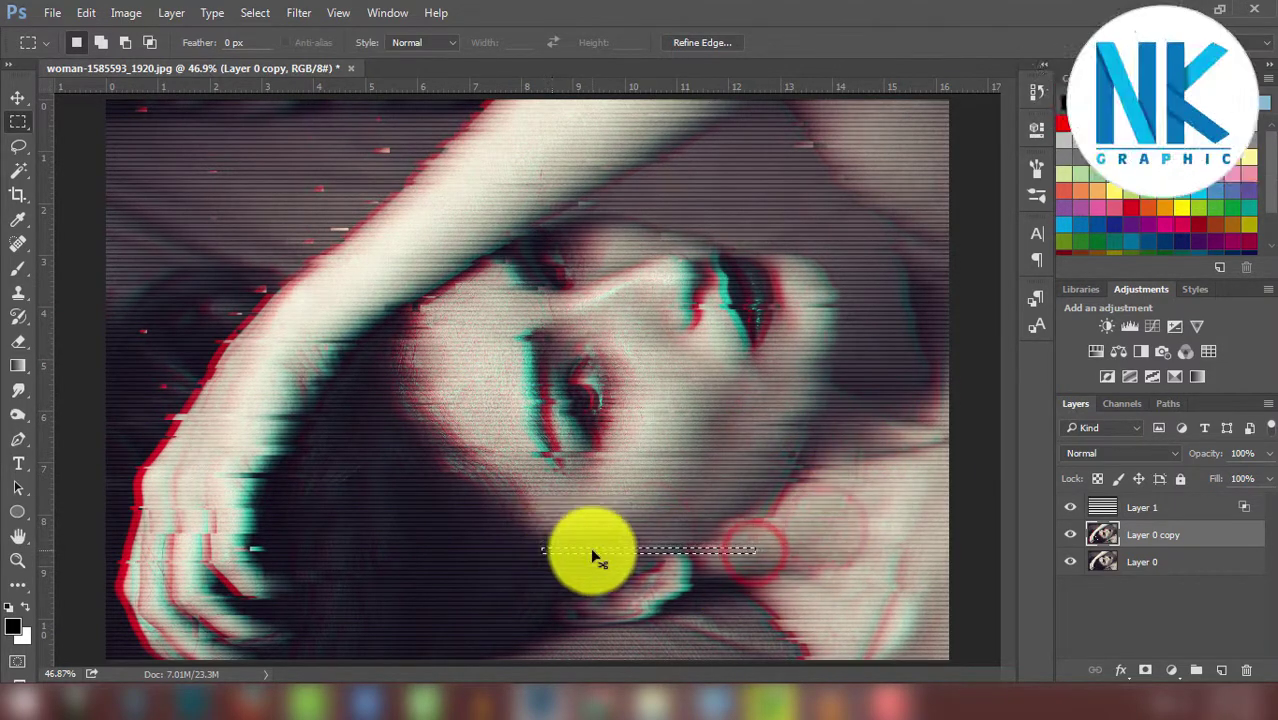
Select and shift thin strips across the arm sideways, then drop the selection
{"action": "left_click", "coordinate": [287, 343]}
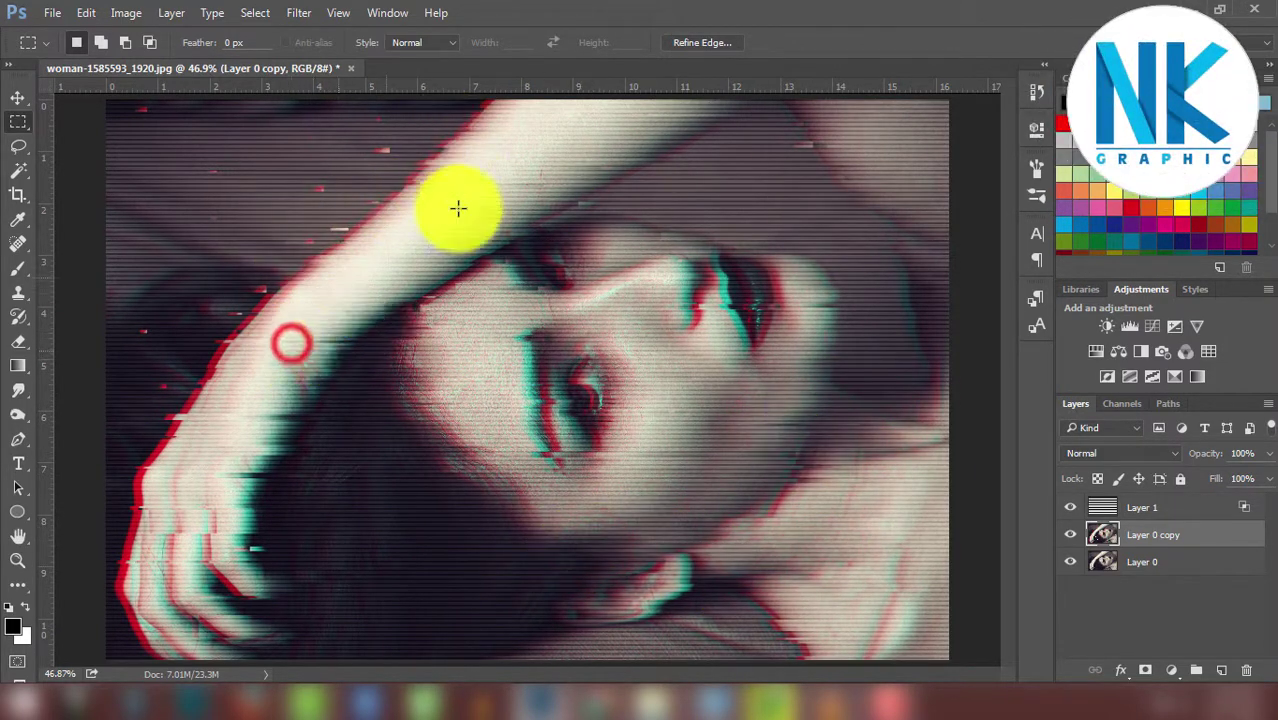
{"action": "left_click_drag", "start_coordinate": [565, 180], "coordinate": [622, 183]}
{"action": "left_click_drag", "start_coordinate": [793, 163], "coordinate": [845, 163]}
{"action": "mouse_move", "coordinate": [712, 366]}
{"action": "left_mouse_down"}
{"action": "mouse_move", "coordinate": [860, 368]}
{"action": "mouse_move", "coordinate": [847, 360]}
{"action": "left_mouse_up"}
{"action": "left_click", "coordinate": [407, 573]}
{"action": "left_click", "coordinate": [372, 475]}
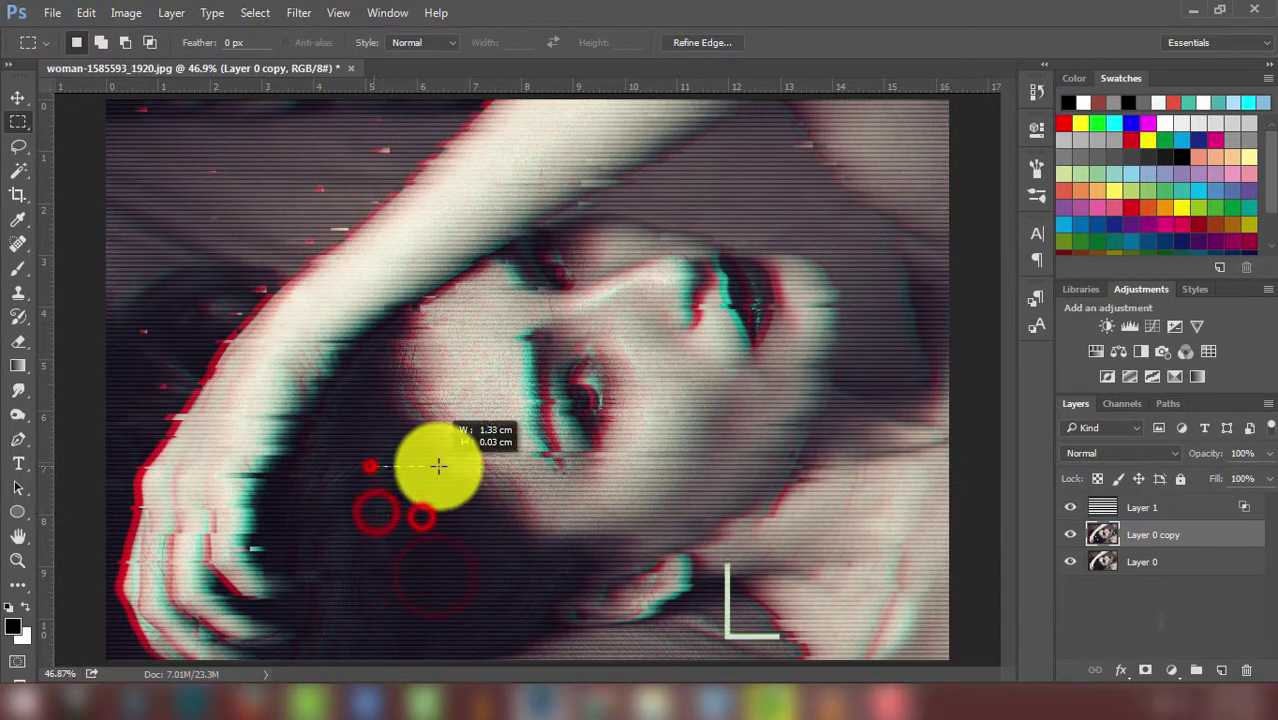
{"action": "left_click", "coordinate": [418, 480]}
Offset thin strips across the hair, lower hair, bottom edge and arm sideways
{"action": "mouse_move", "coordinate": [350, 426]}
{"action": "left_mouse_down"}
{"action": "mouse_move", "coordinate": [457, 432]}
{"action": "mouse_move", "coordinate": [365, 443]}
{"action": "left_mouse_up"}
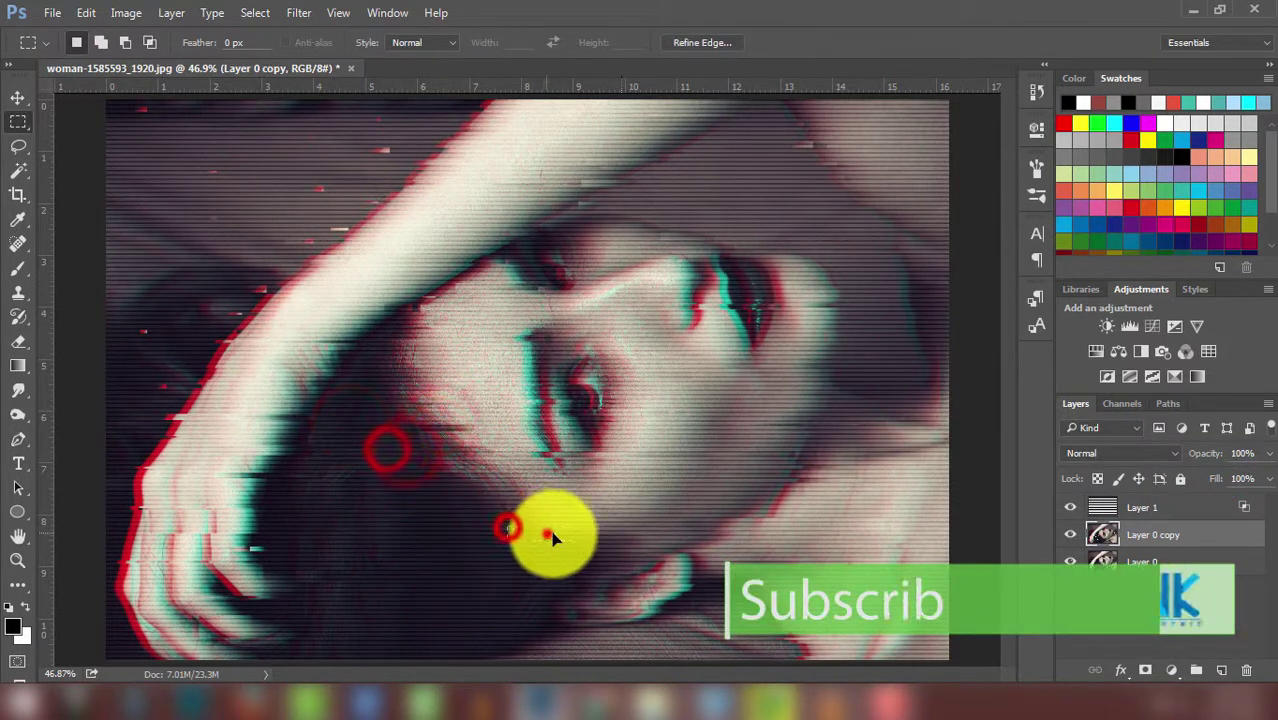
{"action": "mouse_move", "coordinate": [385, 548]}
{"action": "left_mouse_down"}
{"action": "mouse_move", "coordinate": [605, 549]}
{"action": "mouse_move", "coordinate": [688, 525]}
{"action": "left_mouse_up"}
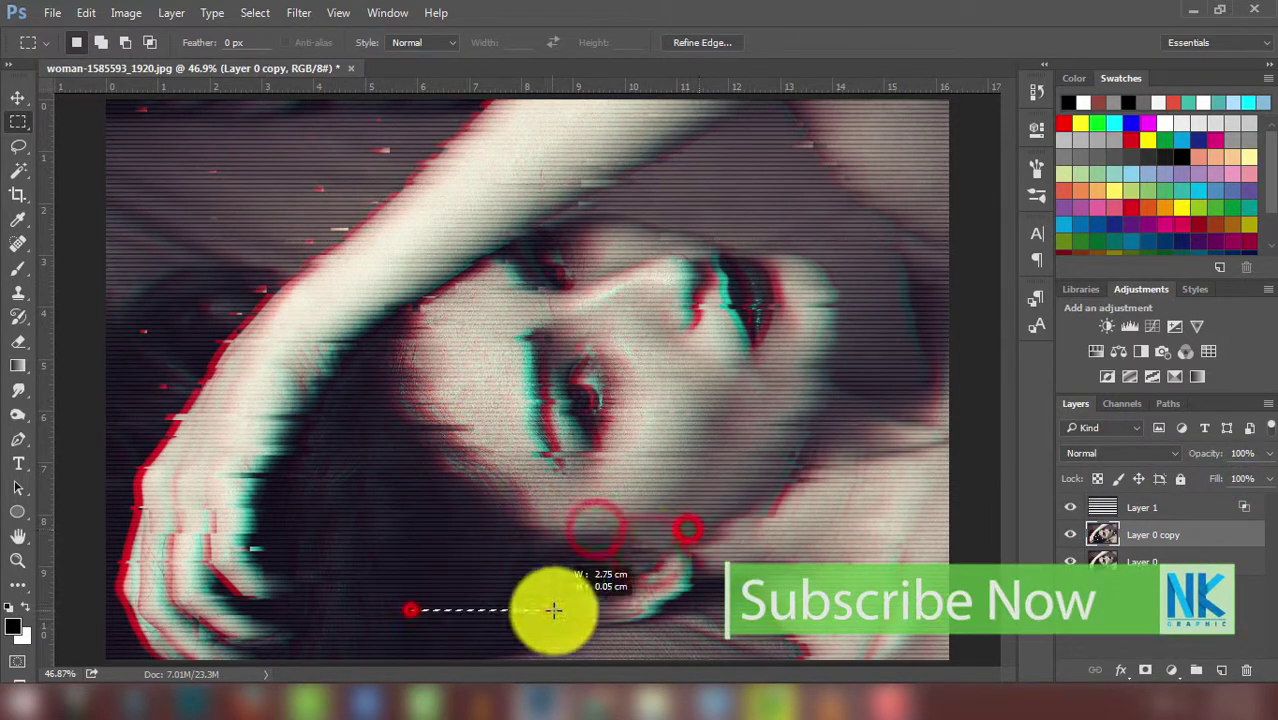
{"action": "left_click_drag", "start_coordinate": [408, 605], "coordinate": [585, 608]}
{"action": "left_click_drag", "start_coordinate": [385, 558], "coordinate": [440, 556]}
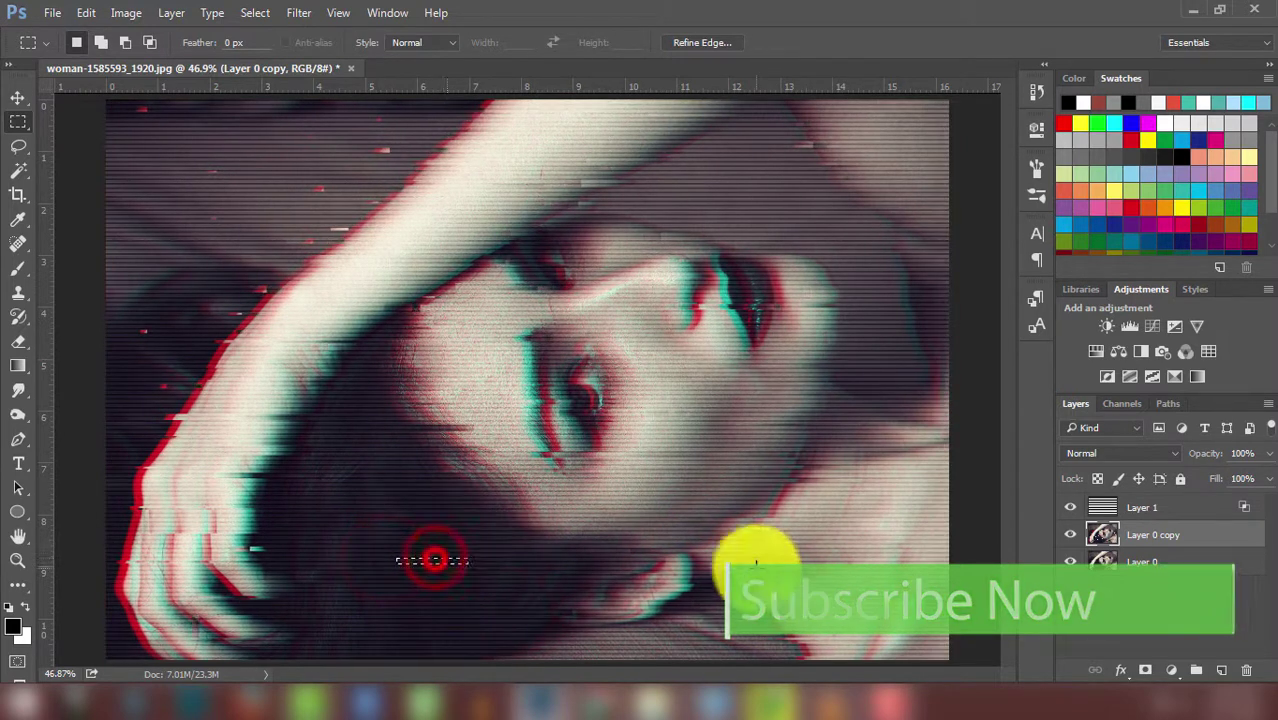
{"action": "left_click_drag", "start_coordinate": [808, 565], "coordinate": [900, 567]}
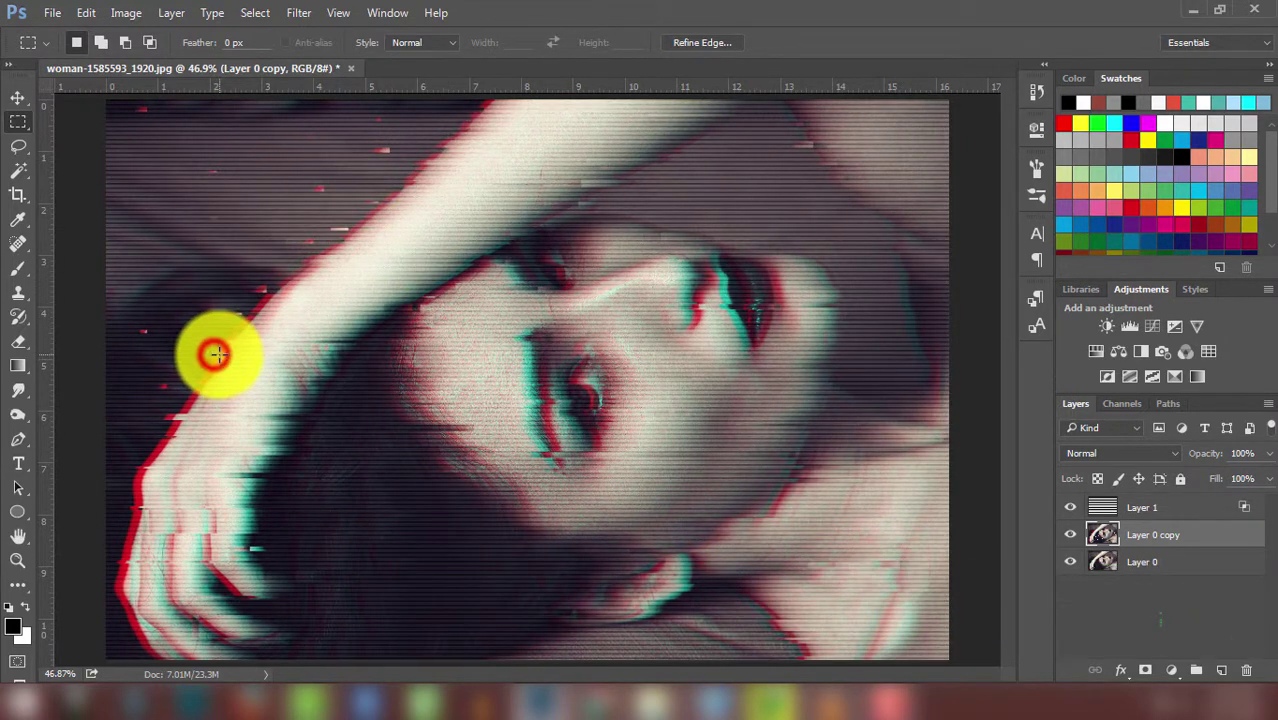
{"action": "left_click_drag", "start_coordinate": [216, 353], "coordinate": [179, 355]}
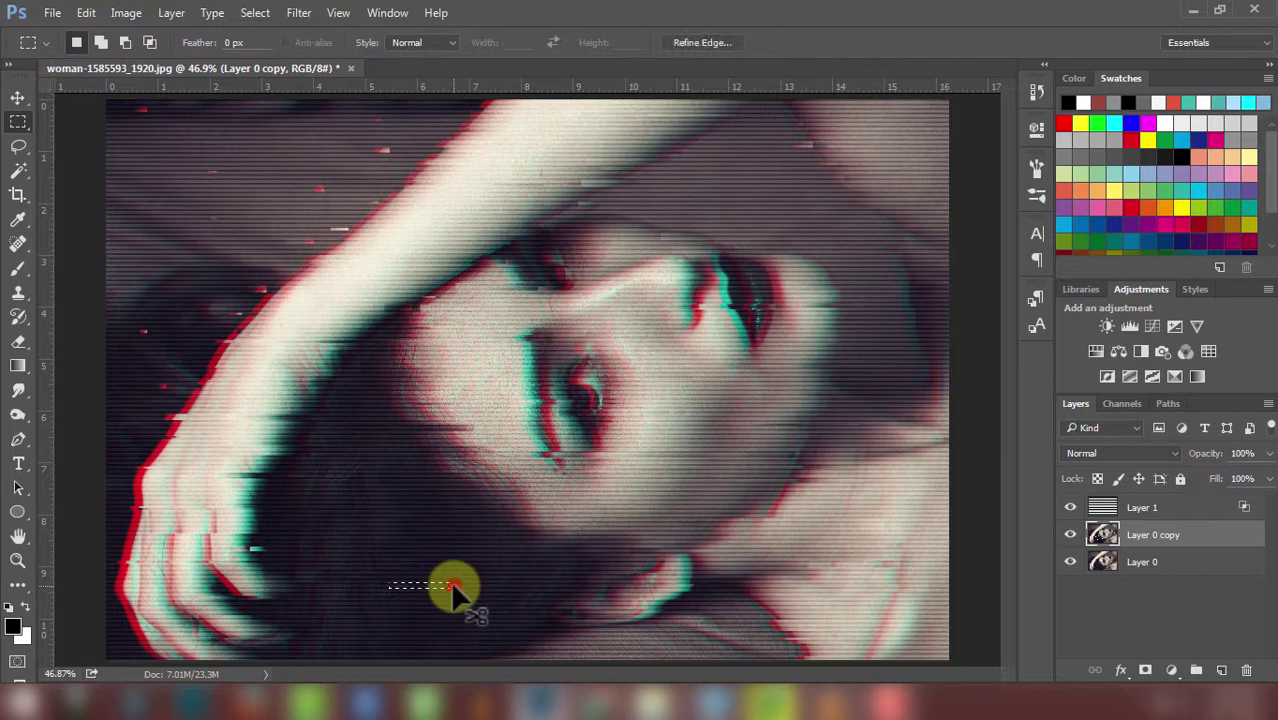
{"action": "left_click_drag", "start_coordinate": [452, 588], "coordinate": [455, 588]}
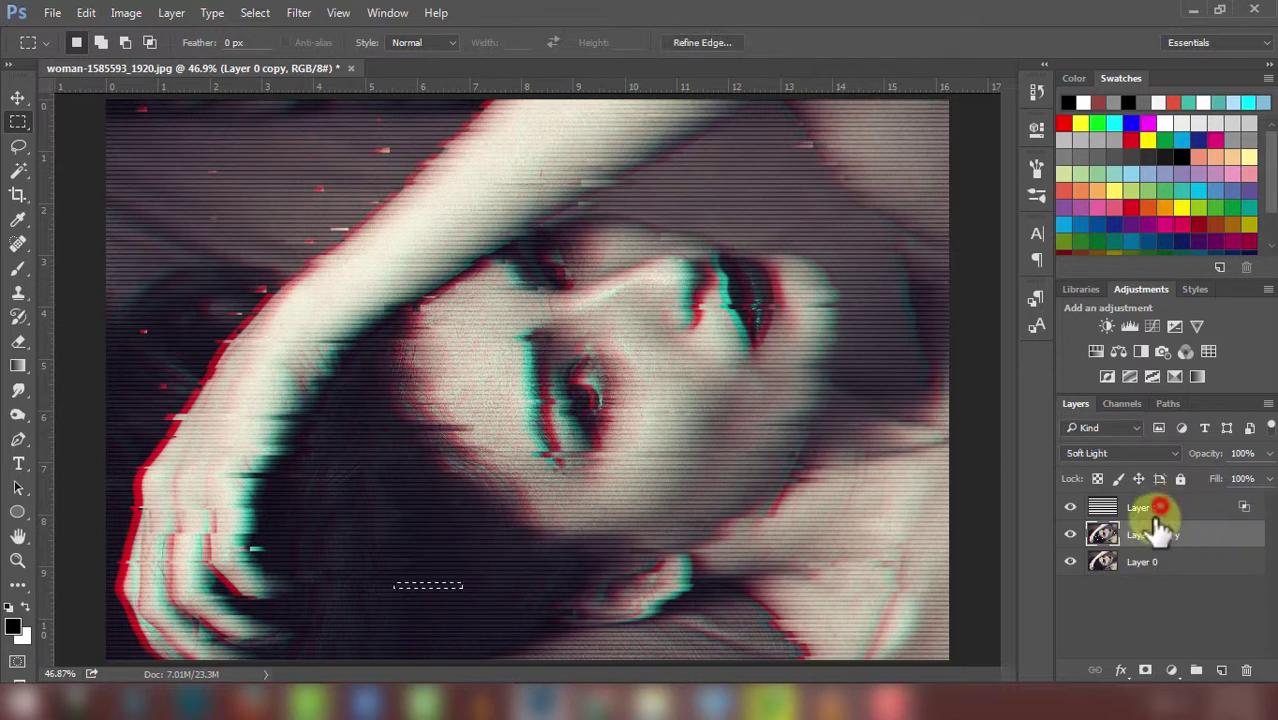
Hide and re-show the scan-line Layer 1 to compare its effect on the portrait
{"action": "left_click", "coordinate": [1068, 512]}
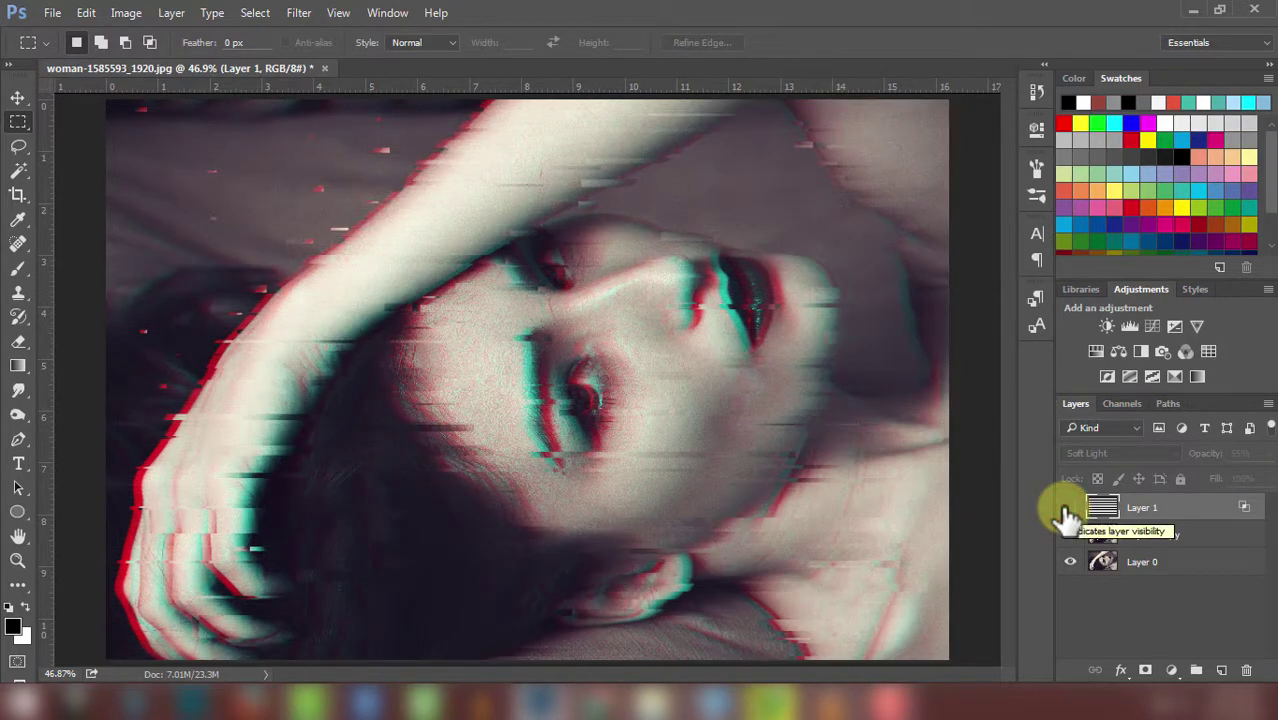
{"action": "left_click", "coordinate": [1068, 509]}
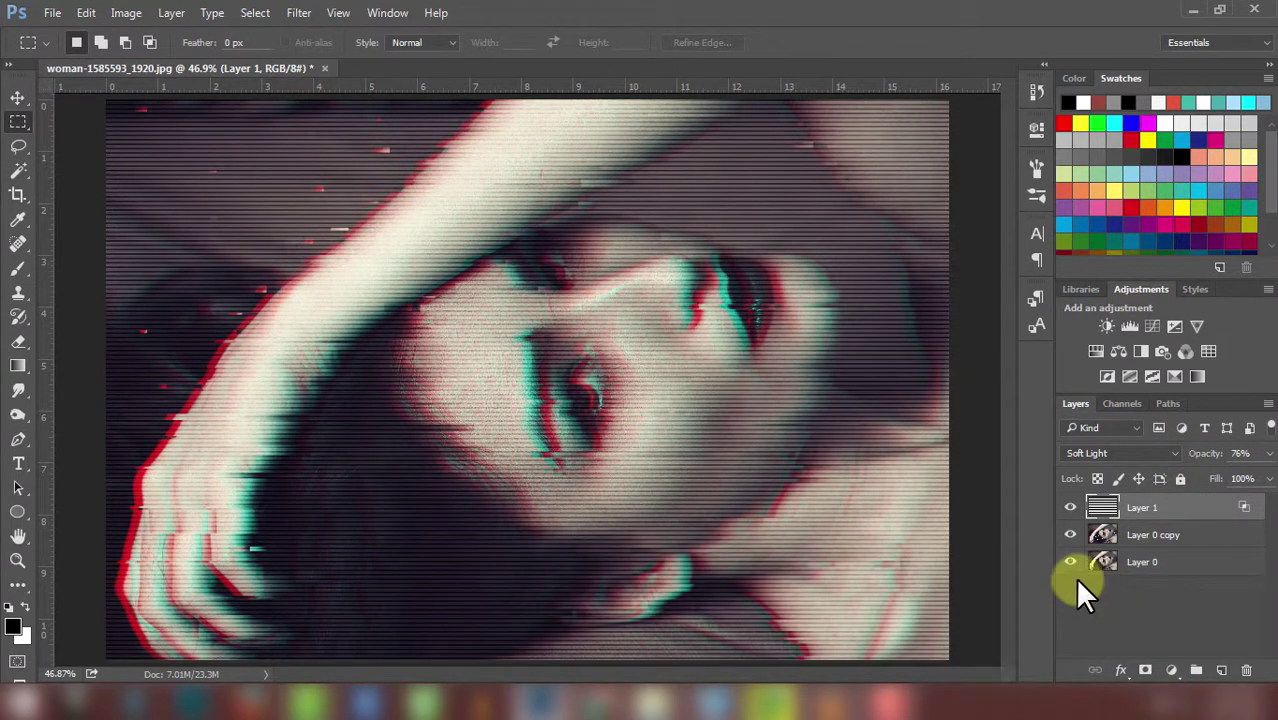
Add a Color to Transparent Gradient Fill layer, Radial, reversed, scaled to about 296%
{"action": "left_click", "coordinate": [1222, 670]}
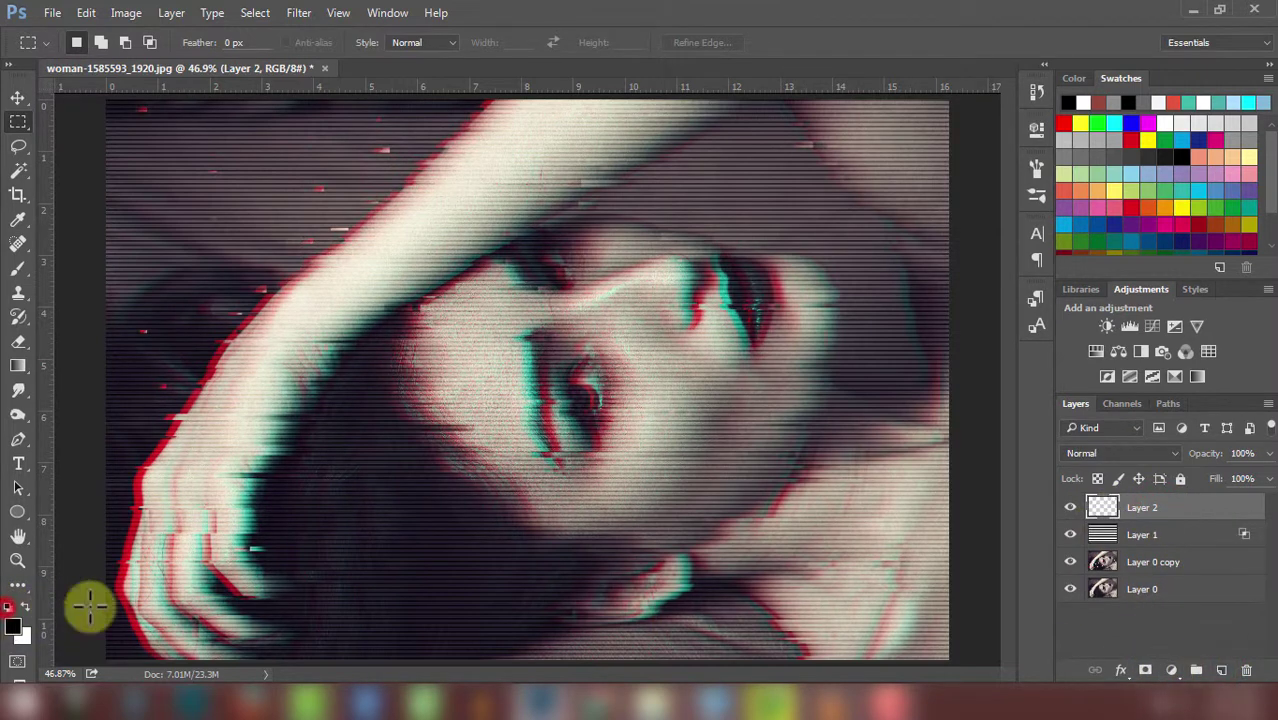
{"action": "left_click", "coordinate": [1170, 670]}
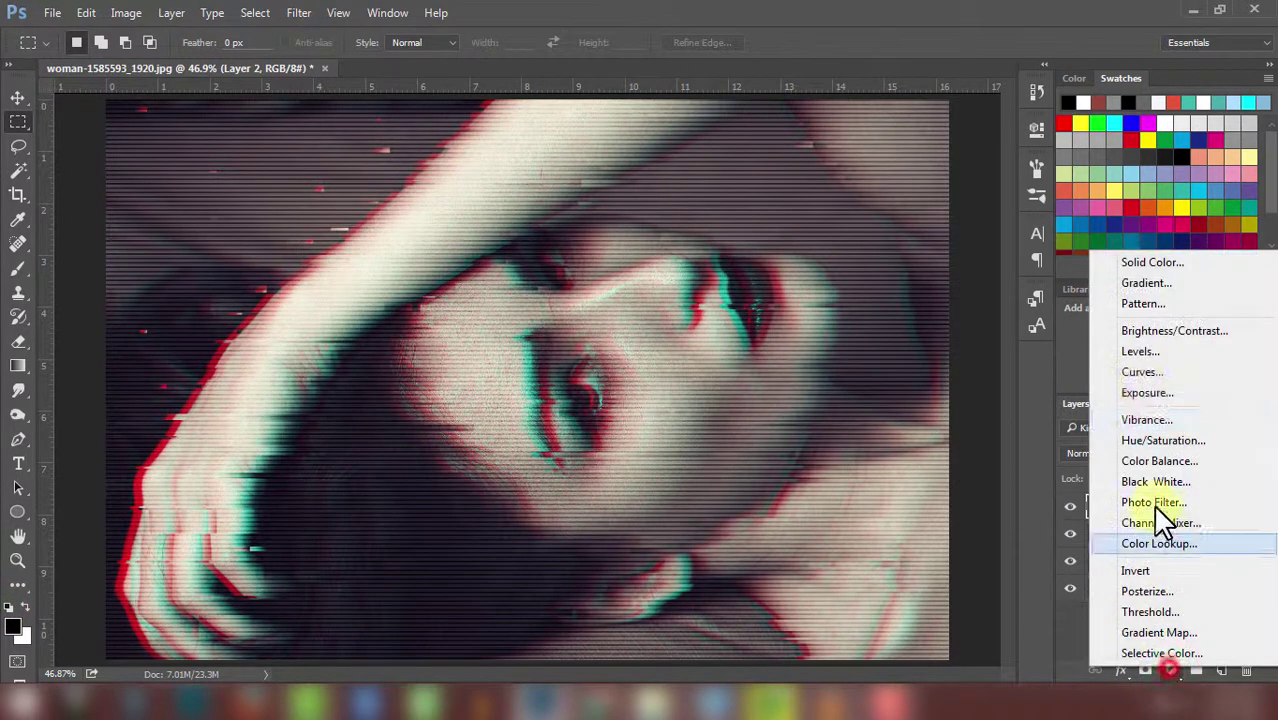
{"action": "left_click", "coordinate": [1140, 285]}
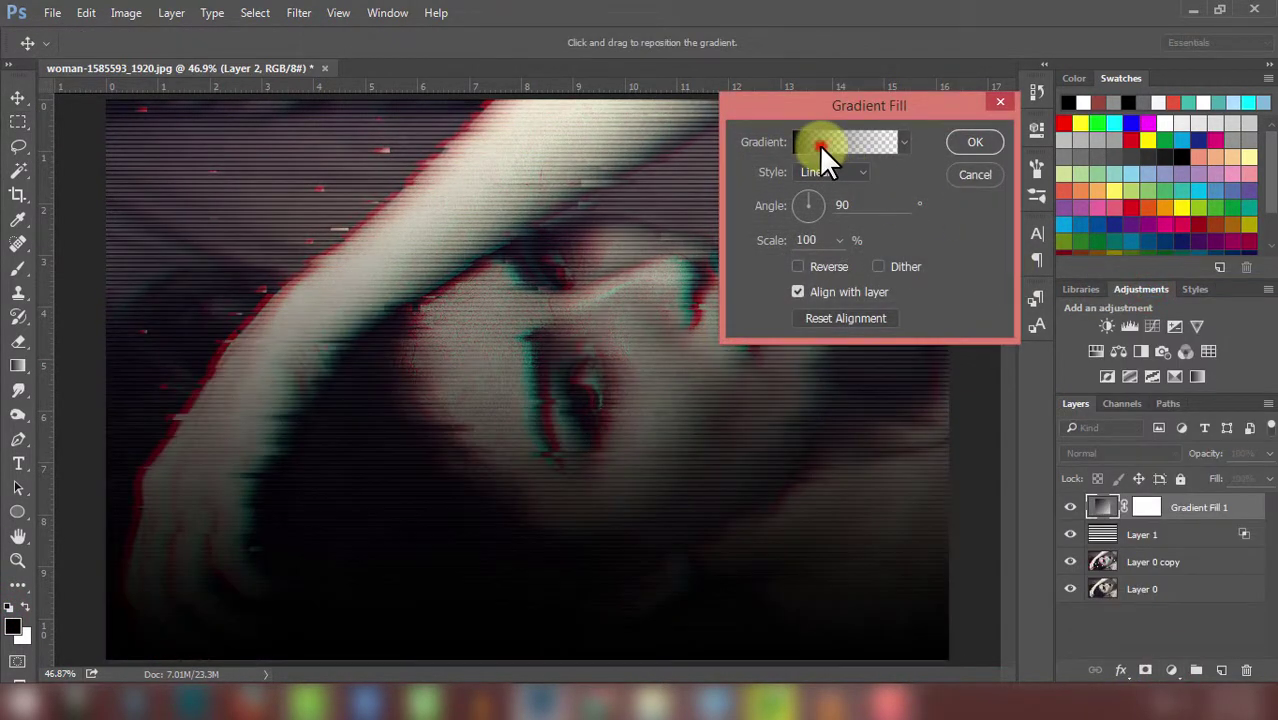
{"action": "left_click", "coordinate": [819, 145]}
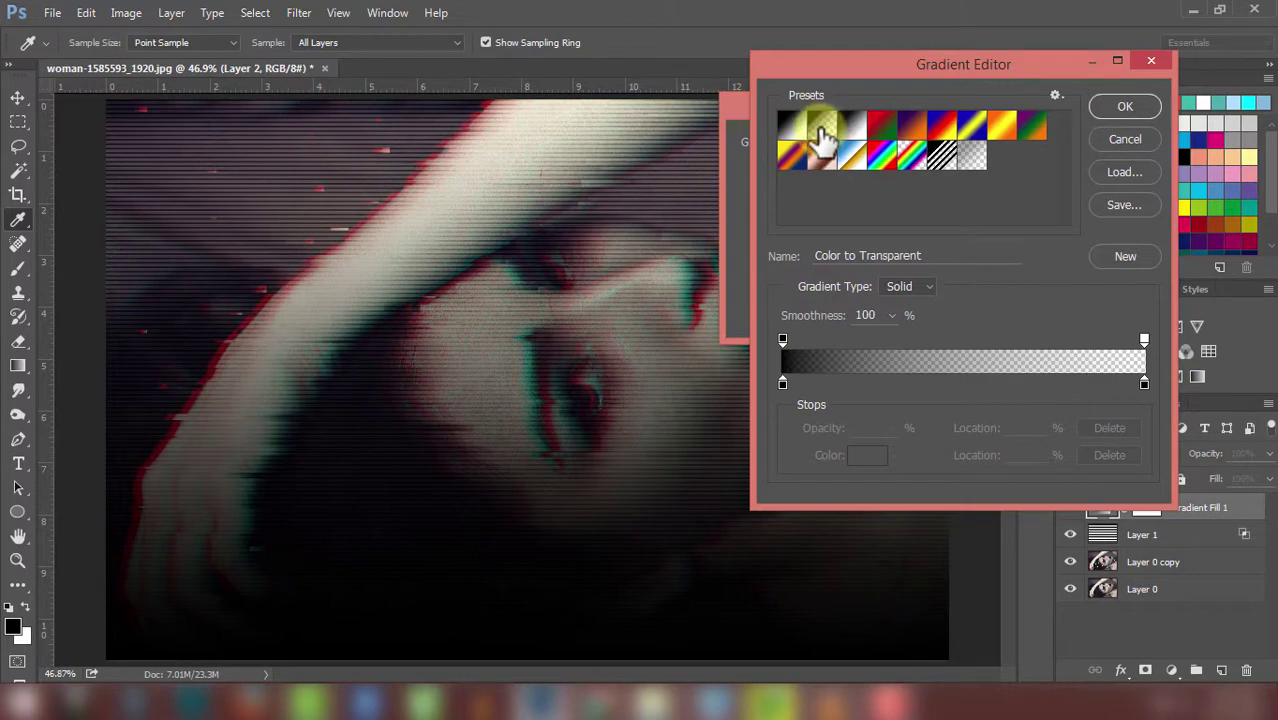
{"action": "left_click", "coordinate": [1127, 107]}
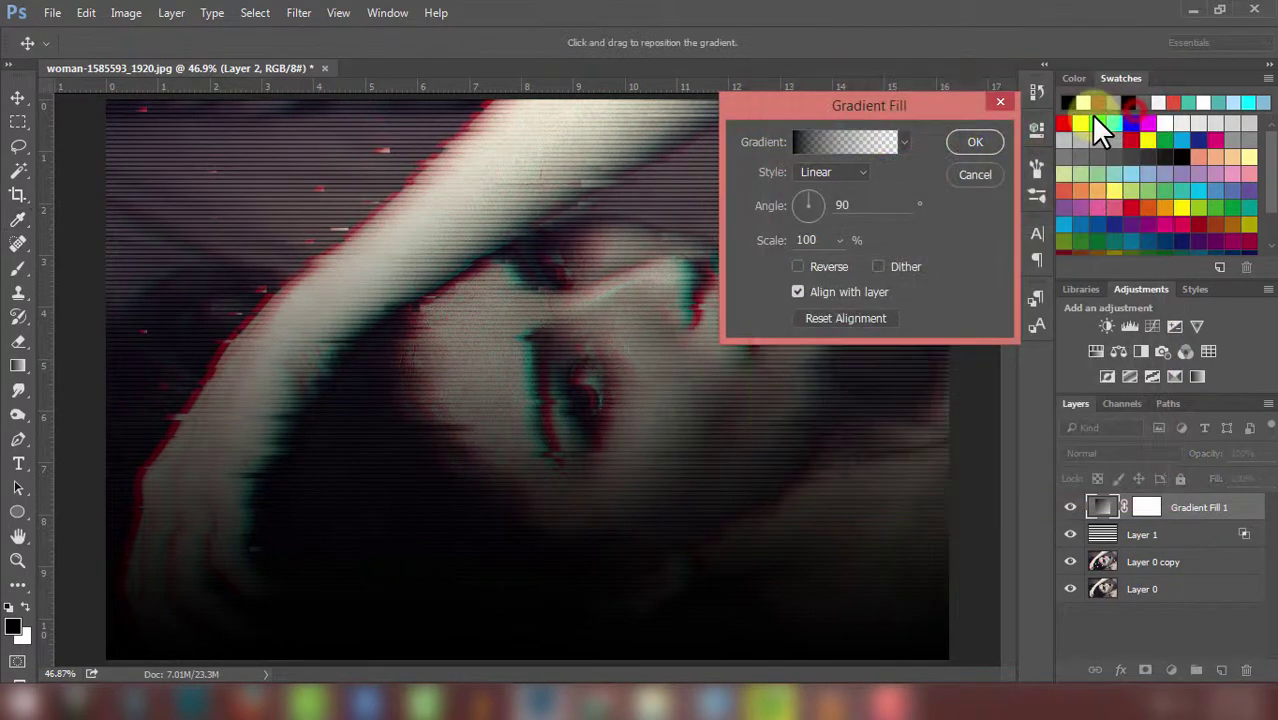
{"action": "left_click", "coordinate": [848, 203]}
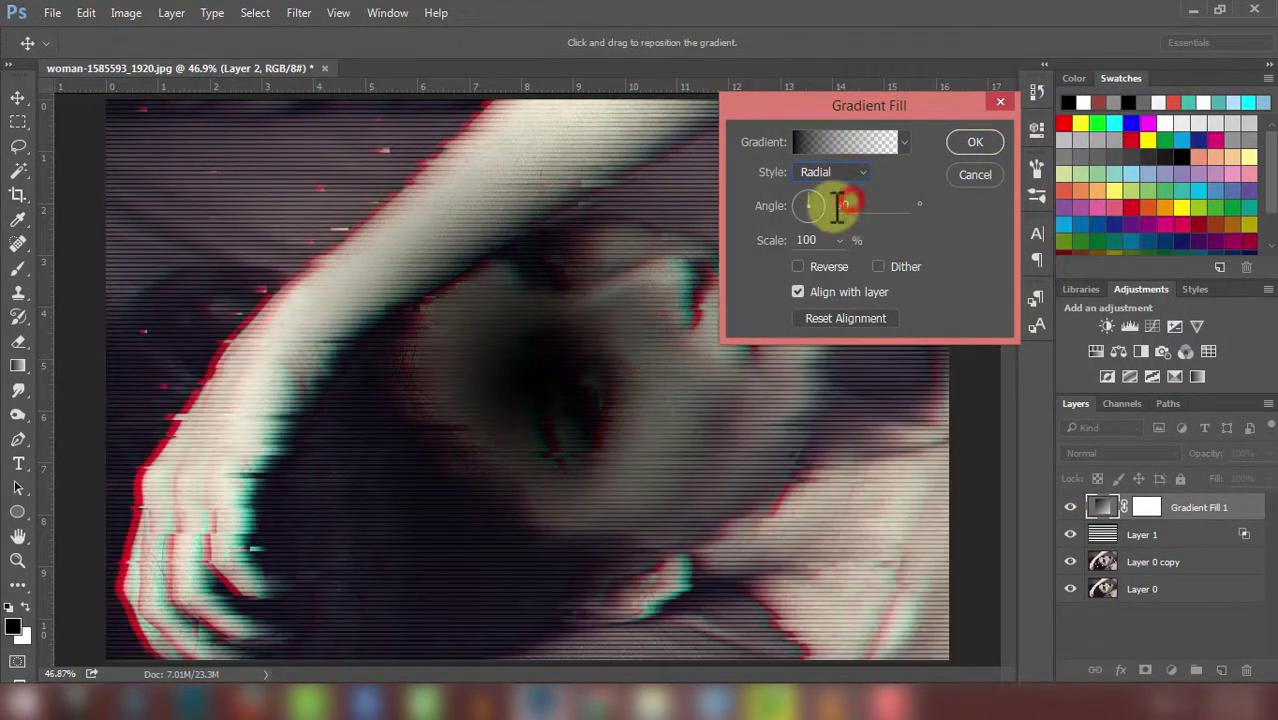
{"action": "left_click", "coordinate": [793, 268]}
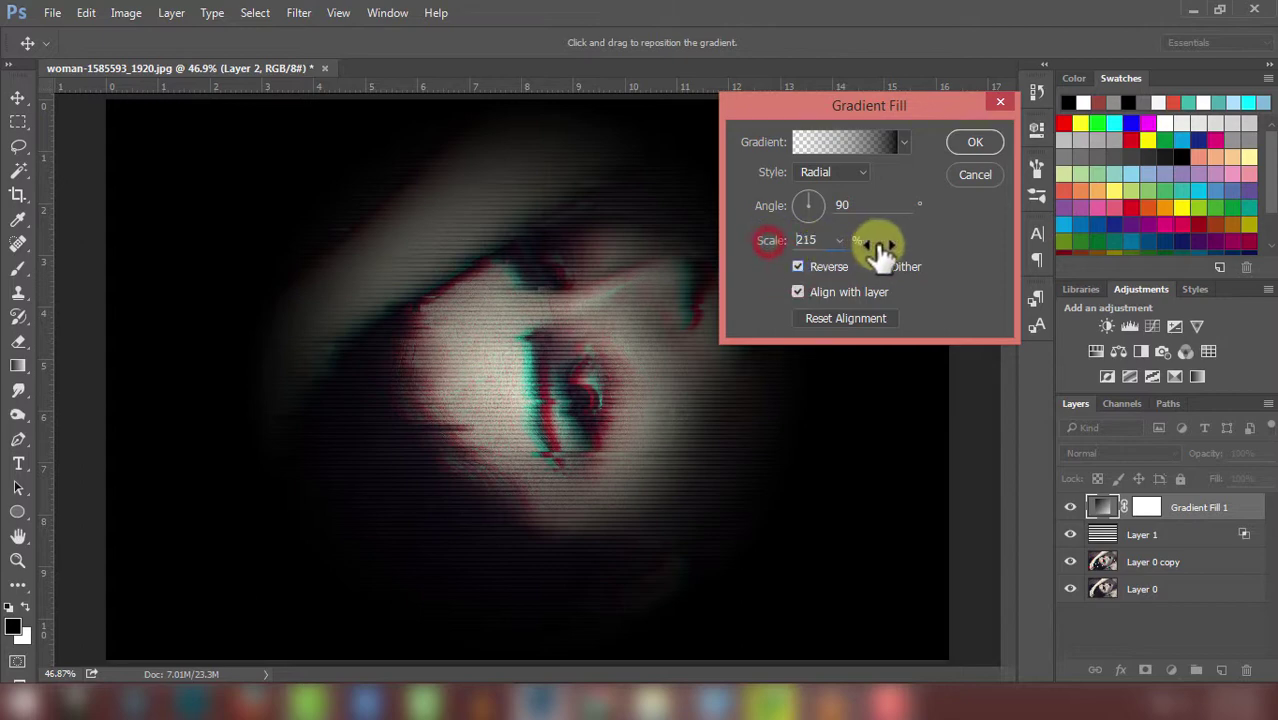
{"action": "left_click_drag", "start_coordinate": [917, 252], "coordinate": [921, 251]}
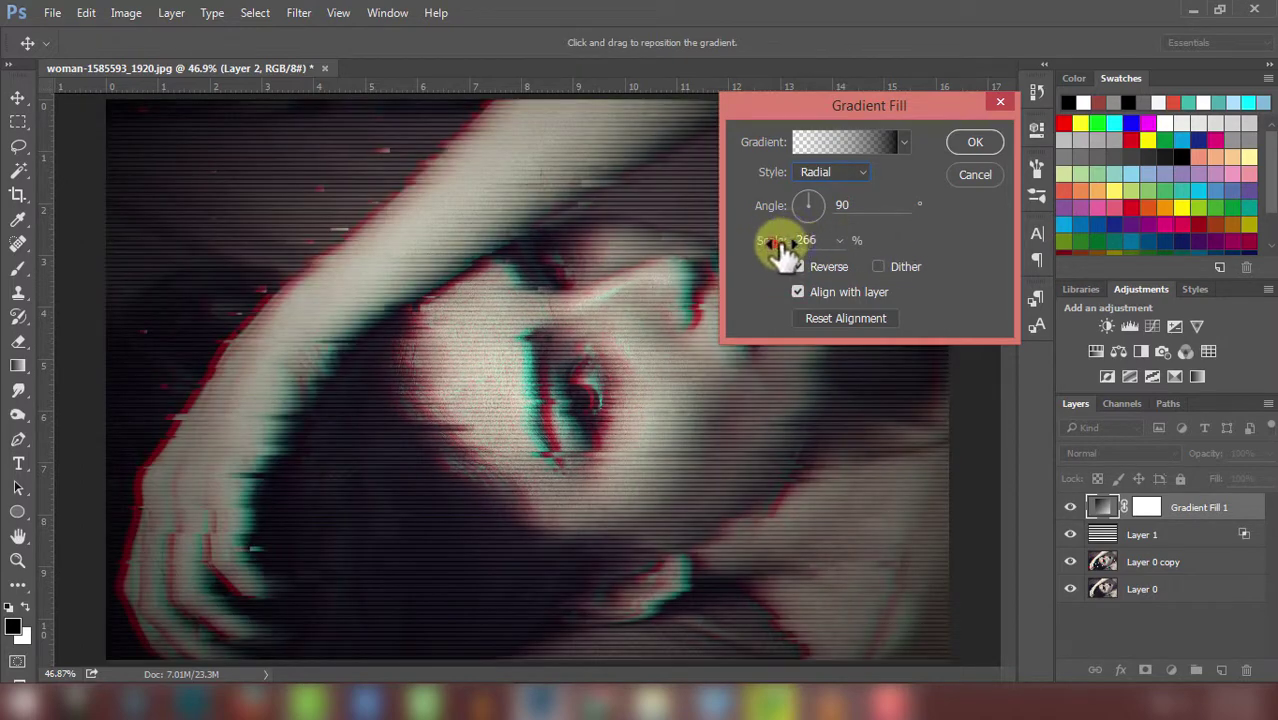
{"action": "left_click_drag", "start_coordinate": [784, 254], "coordinate": [783, 250]}
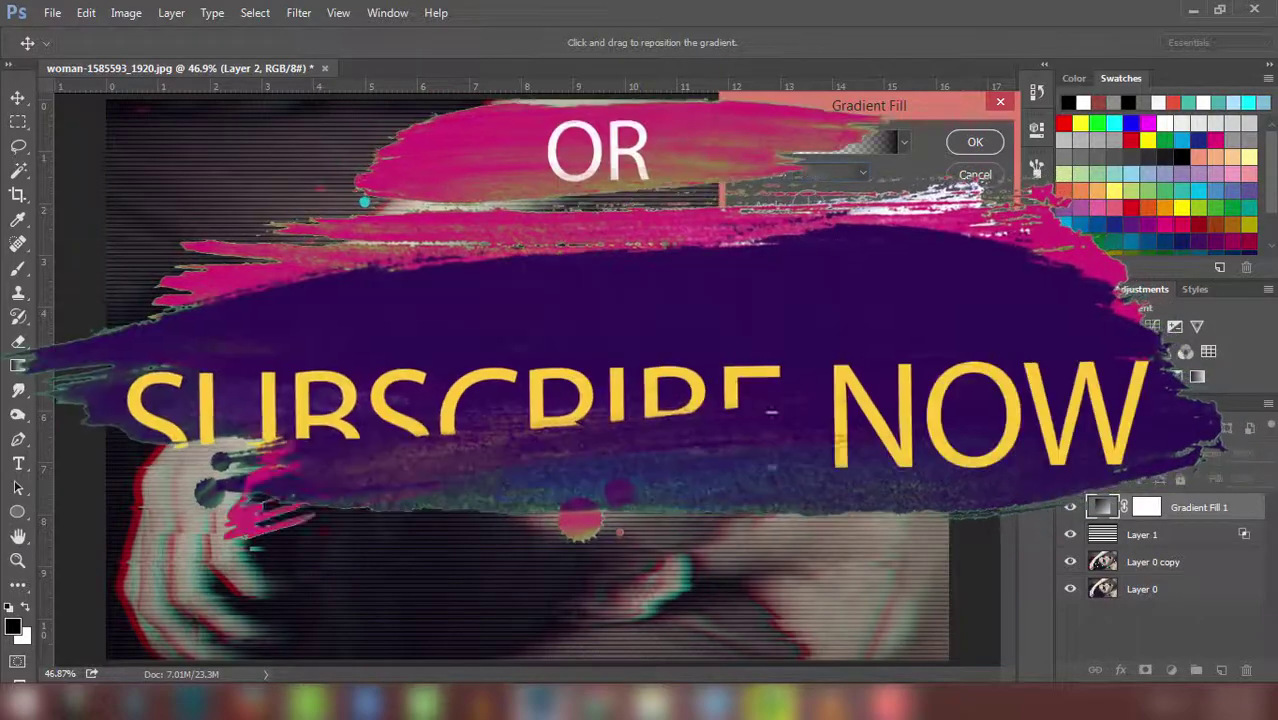
Commit the vignette gradient fill, then Like, Follow and choose See first on the creator's page
{"action": "left_click", "coordinate": [966, 143]}
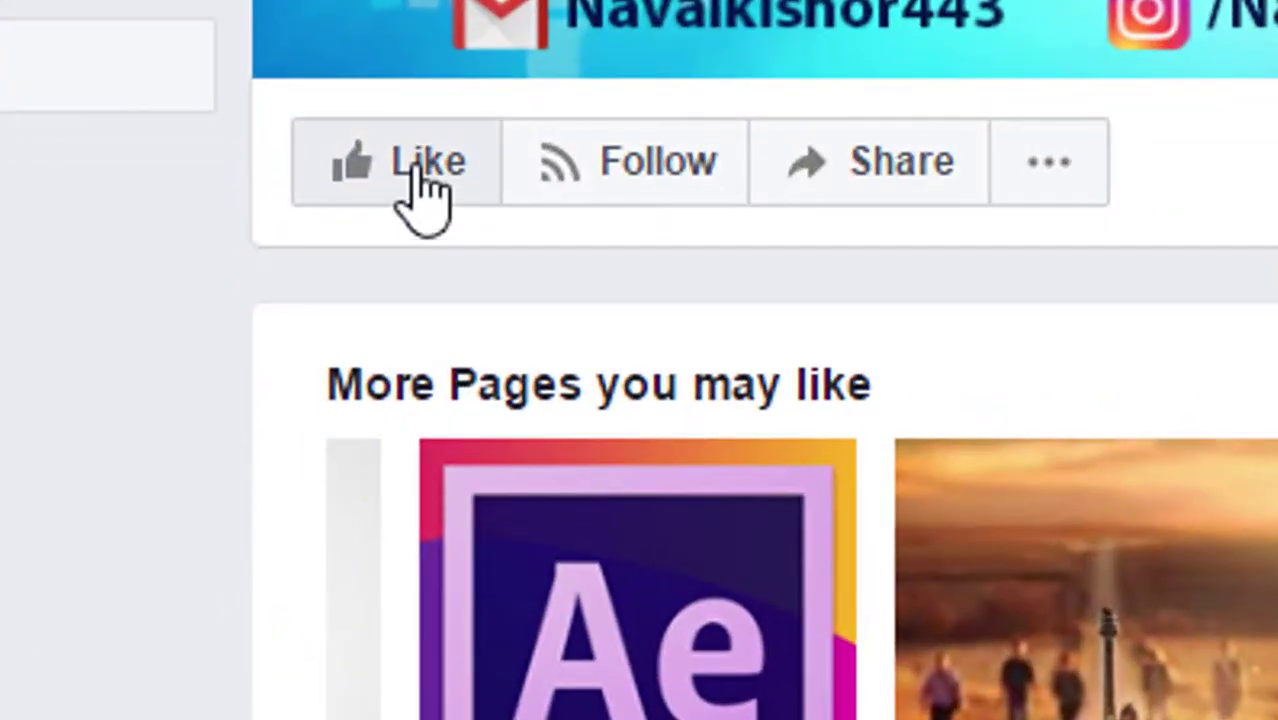
{"action": "left_click", "coordinate": [425, 195]}
{"action": "mouse_move", "coordinate": [735, 162]}
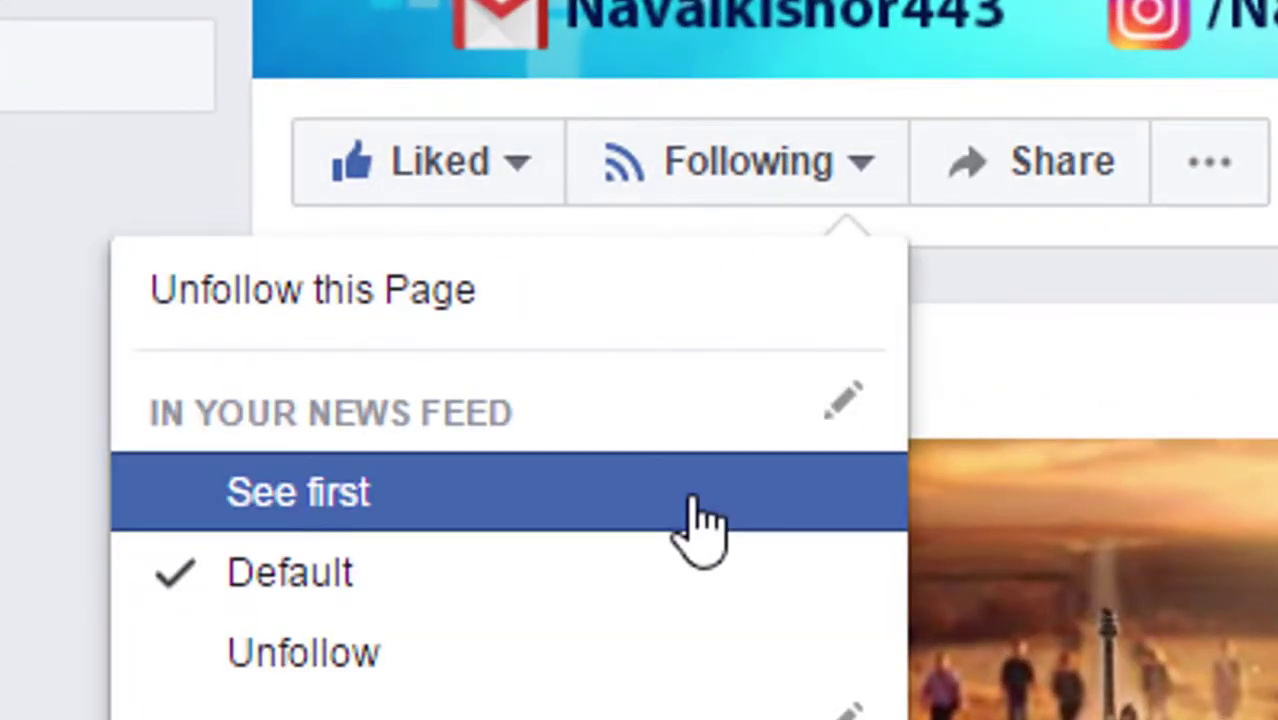
{"action": "left_click", "coordinate": [700, 520]}
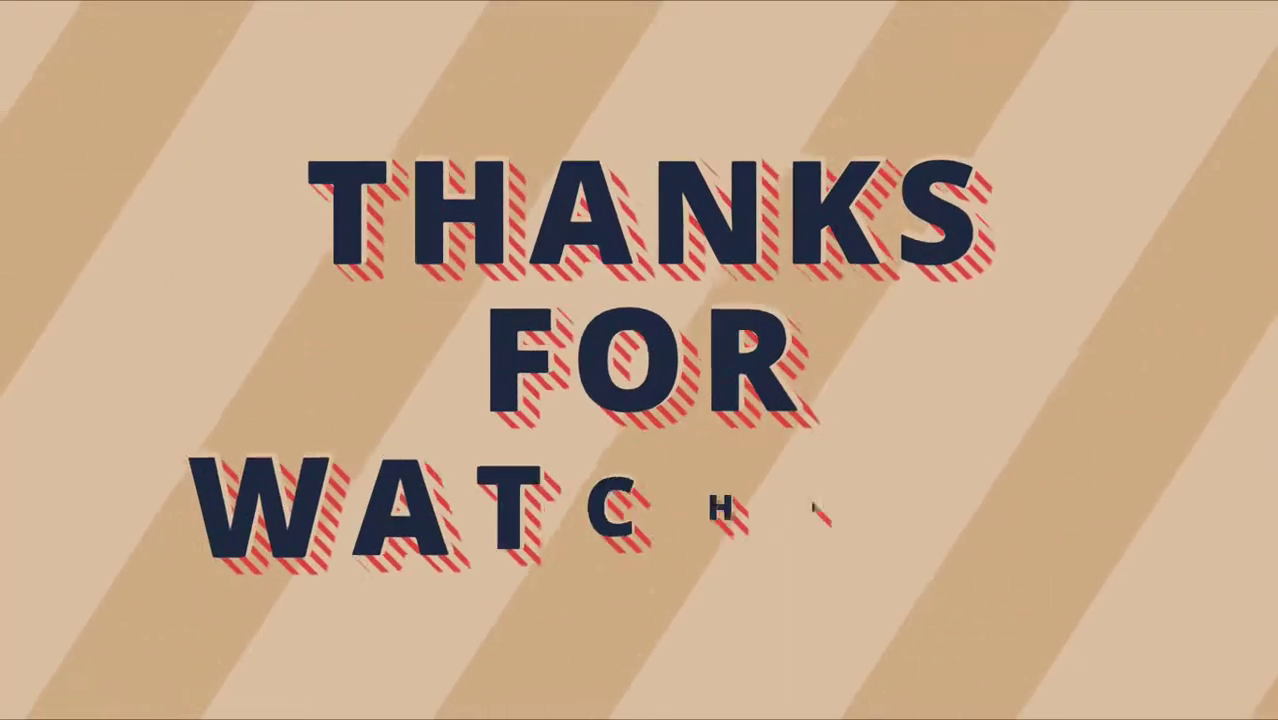